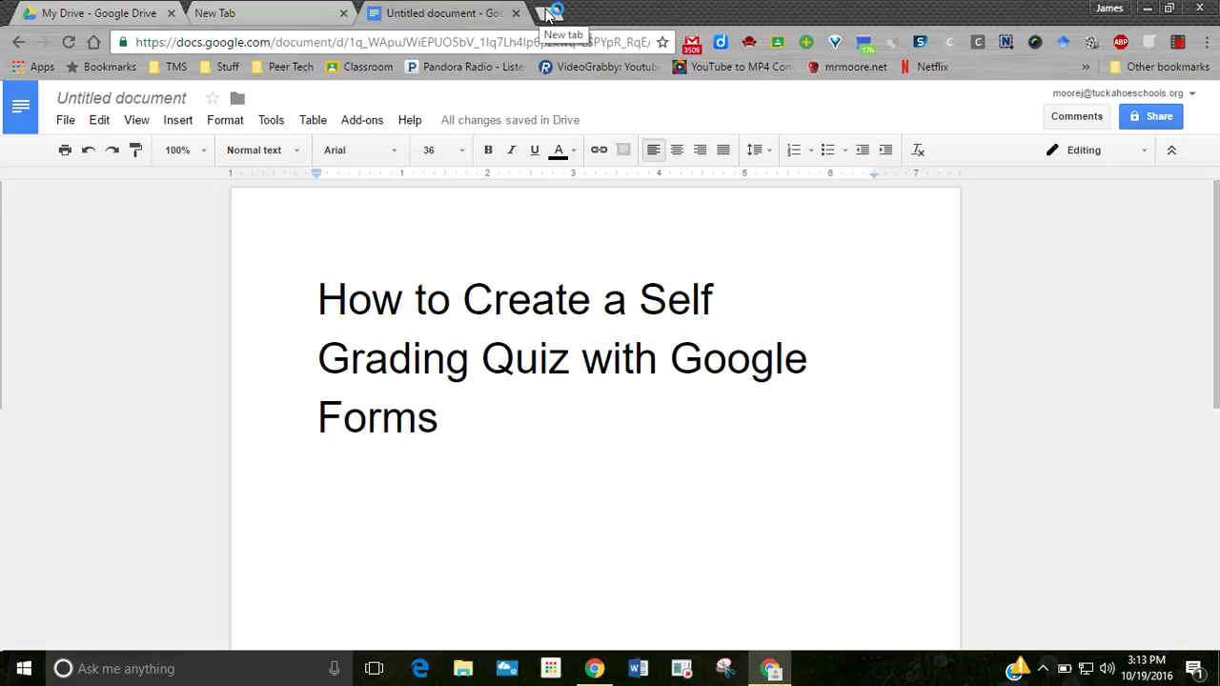
- Open forms.google.com in a new Chrome tab
click(550, 13)
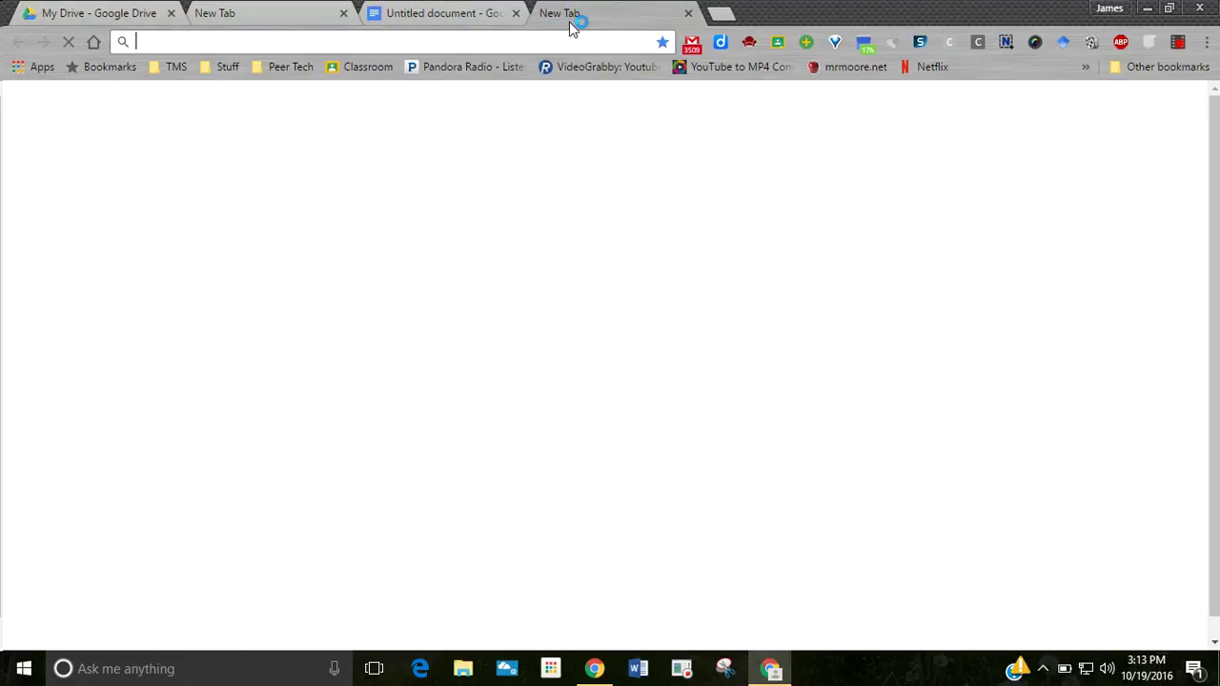
text(fo)
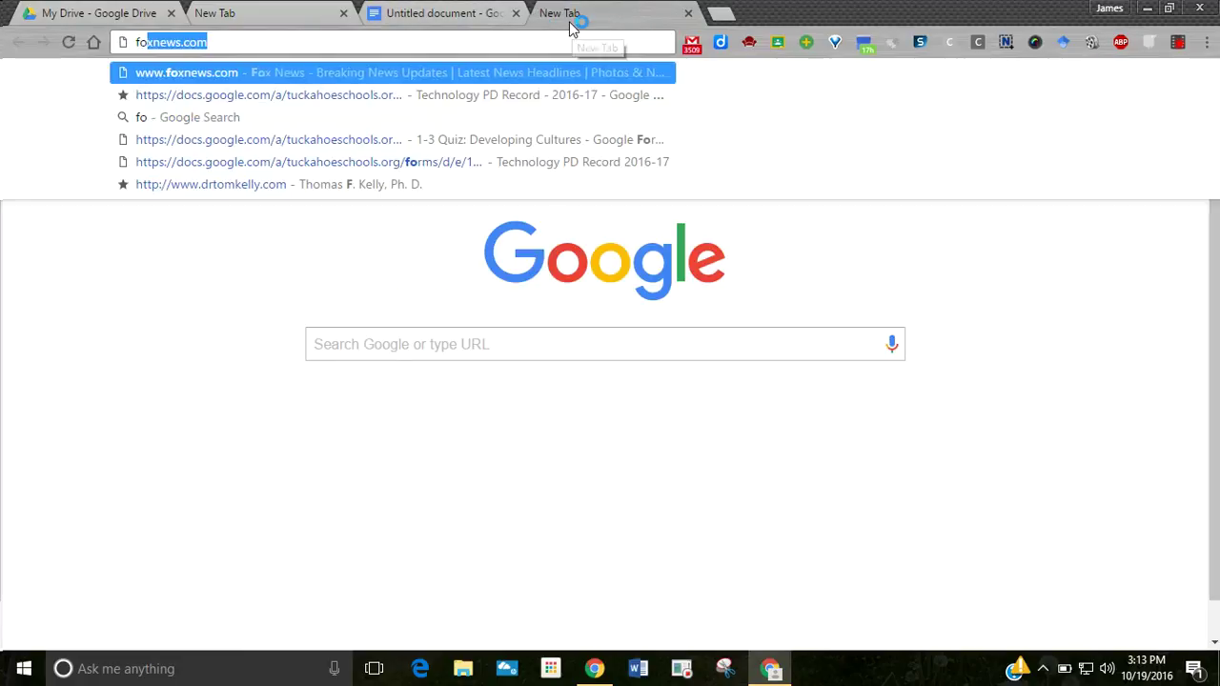
text(rms.google)
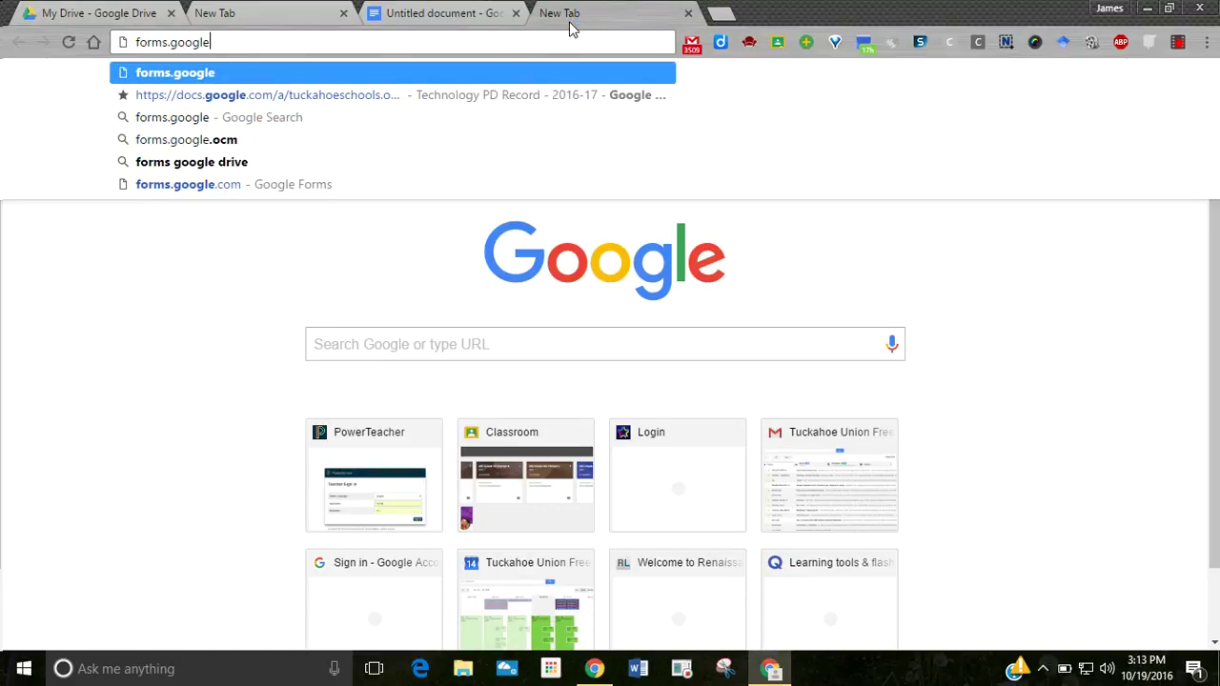
text(.com)
key(Return)
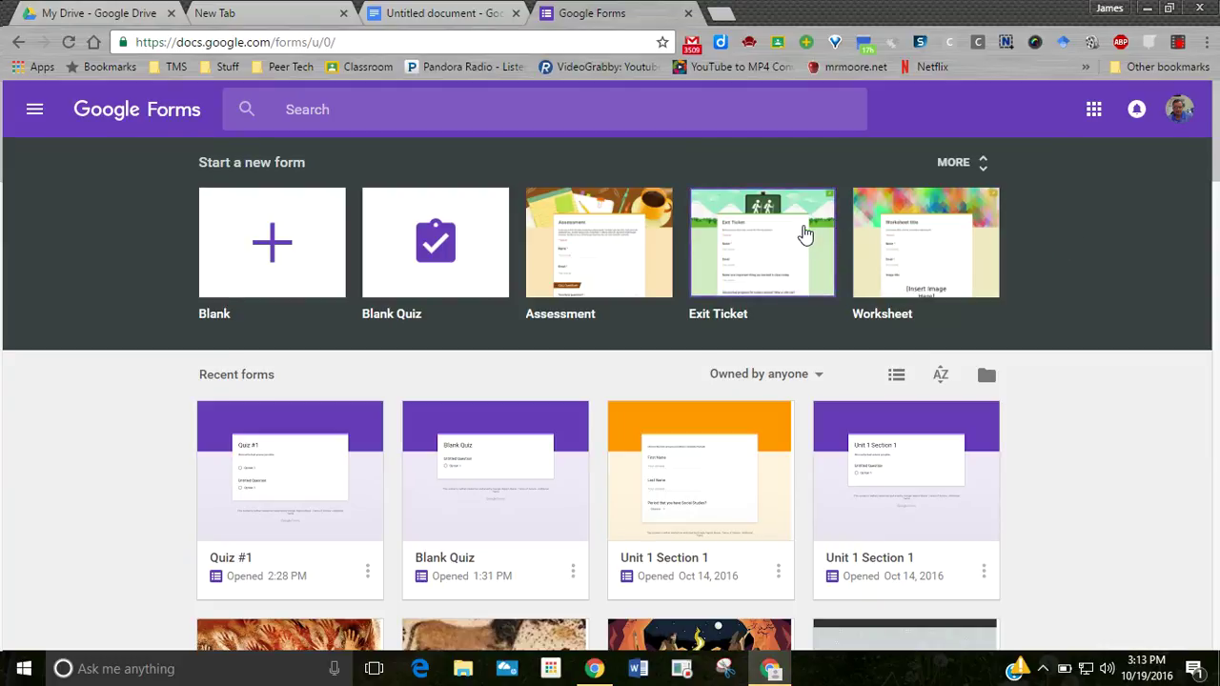
- Start a blank quiz and title it 'Quiz #1'
click(443, 246)
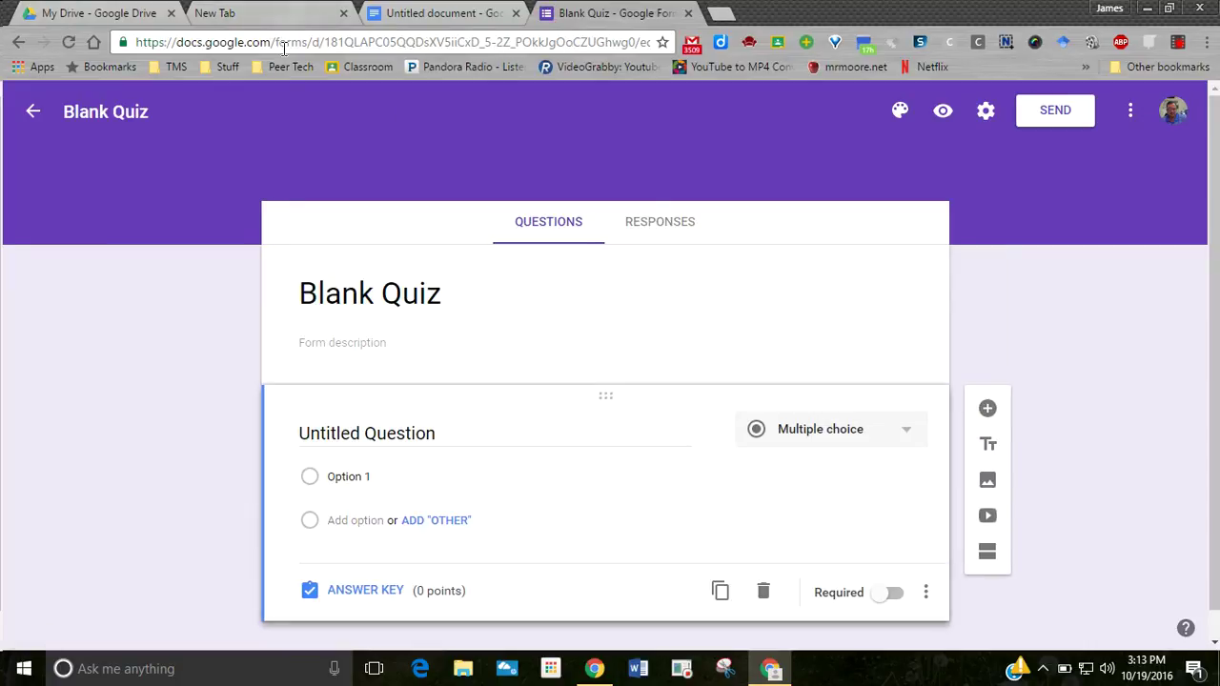
click(403, 296)
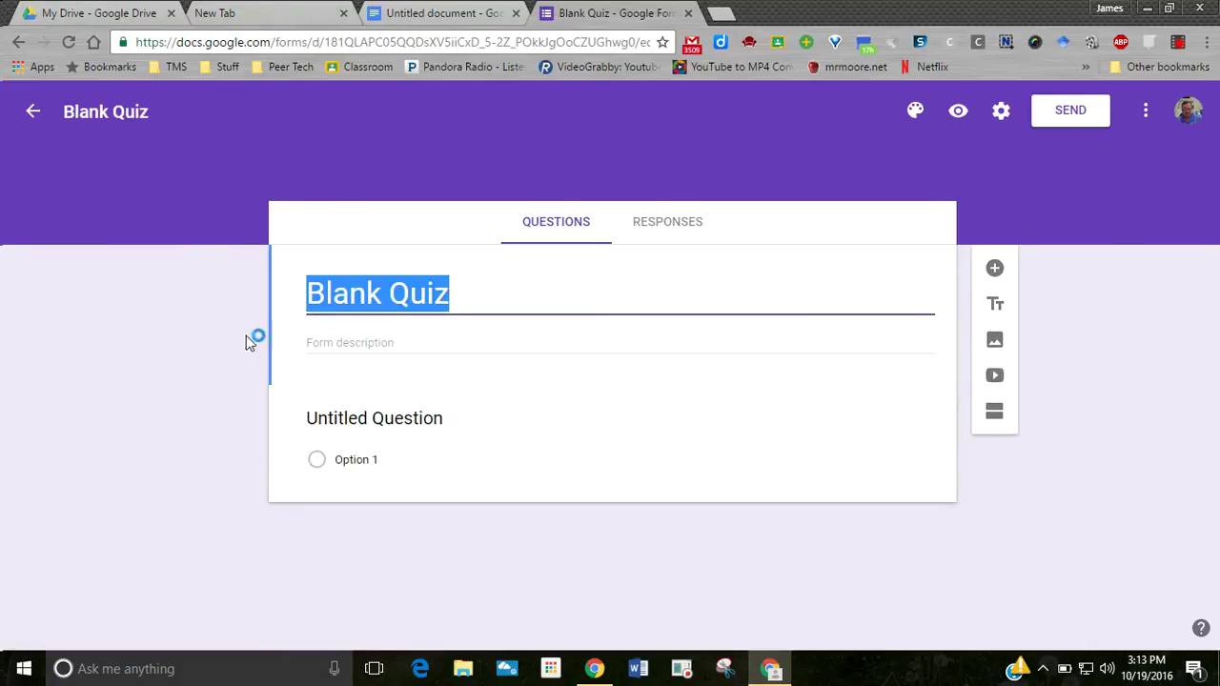
text(Quiz #1)
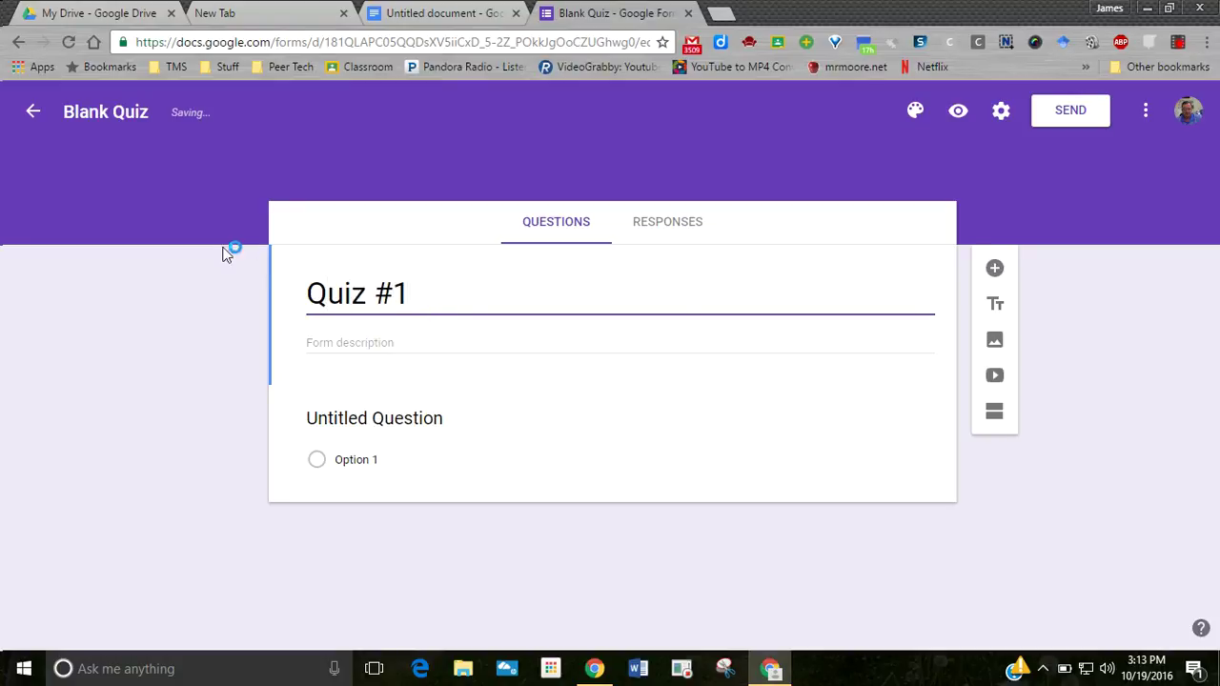
click(122, 113)
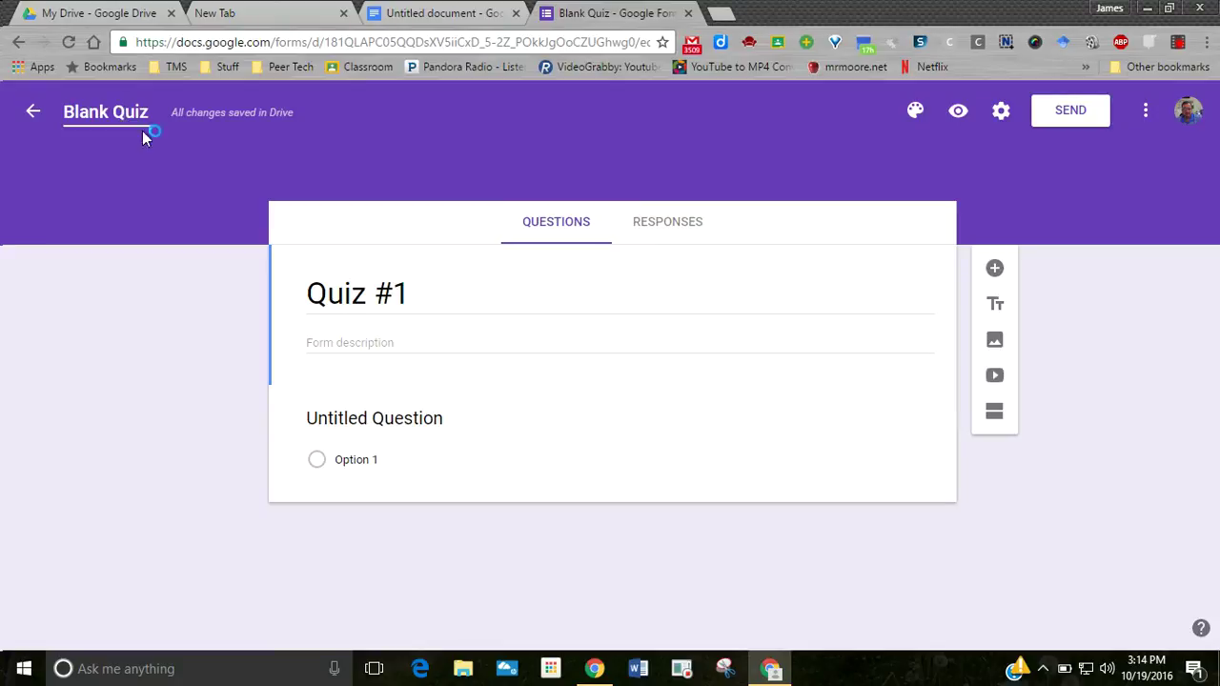
drag(428, 300, 300, 245)
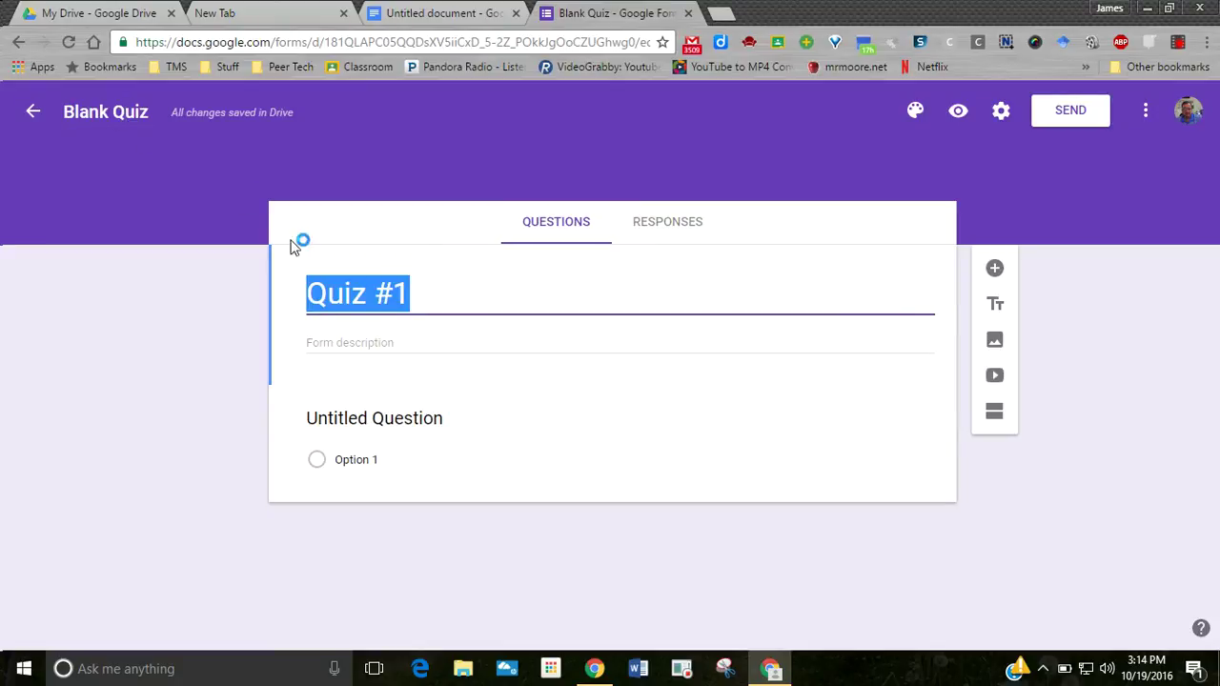
click(95, 112)
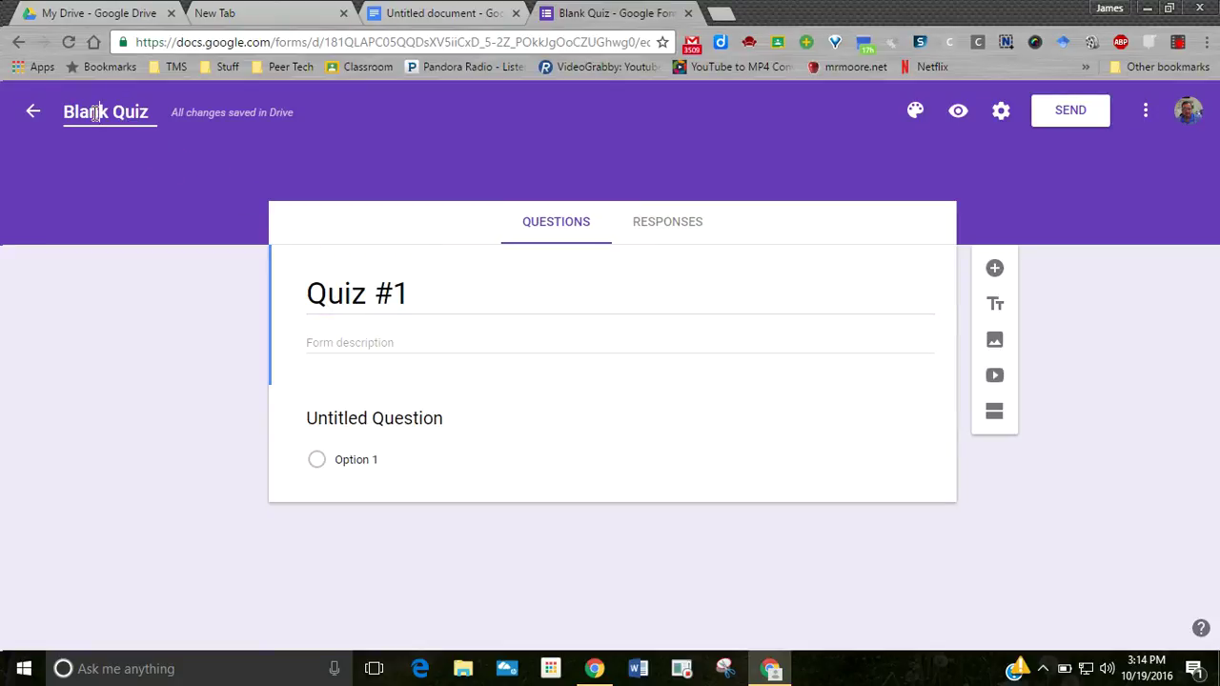
- Rename the file from 'Blank Quiz' to 'Quiz #1'
click(370, 341)
click(143, 114)
drag(63, 113, 150, 114)
key(BackSpace)
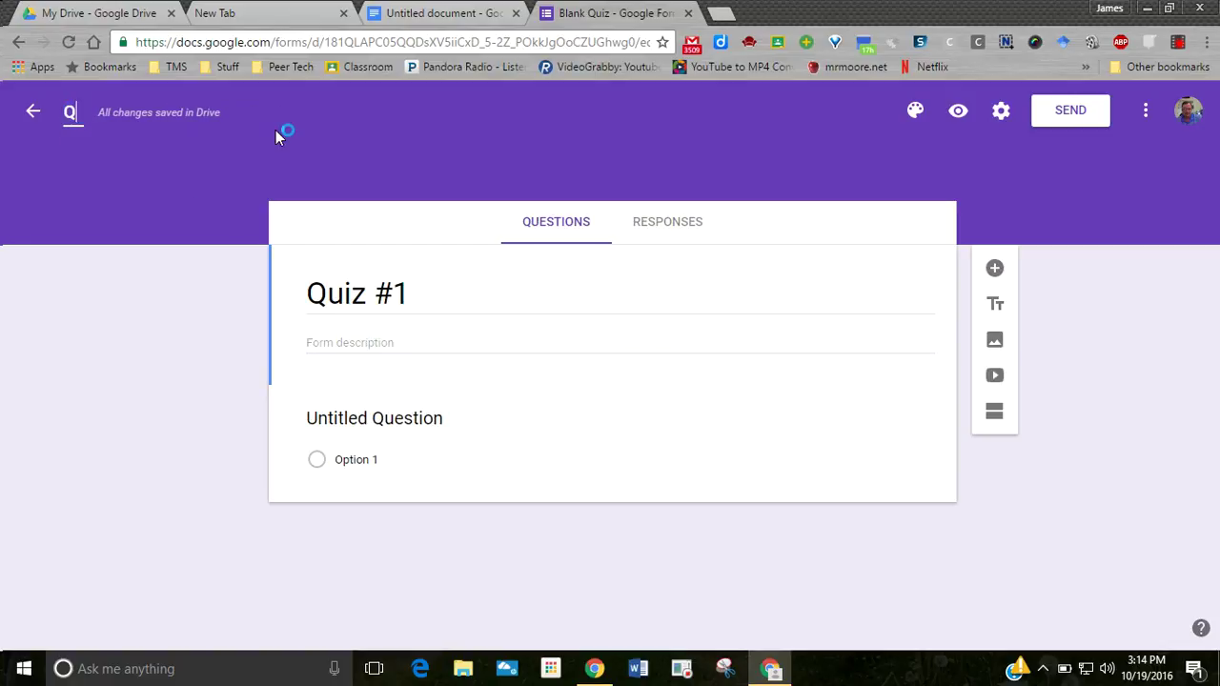
text(Quiz #1)
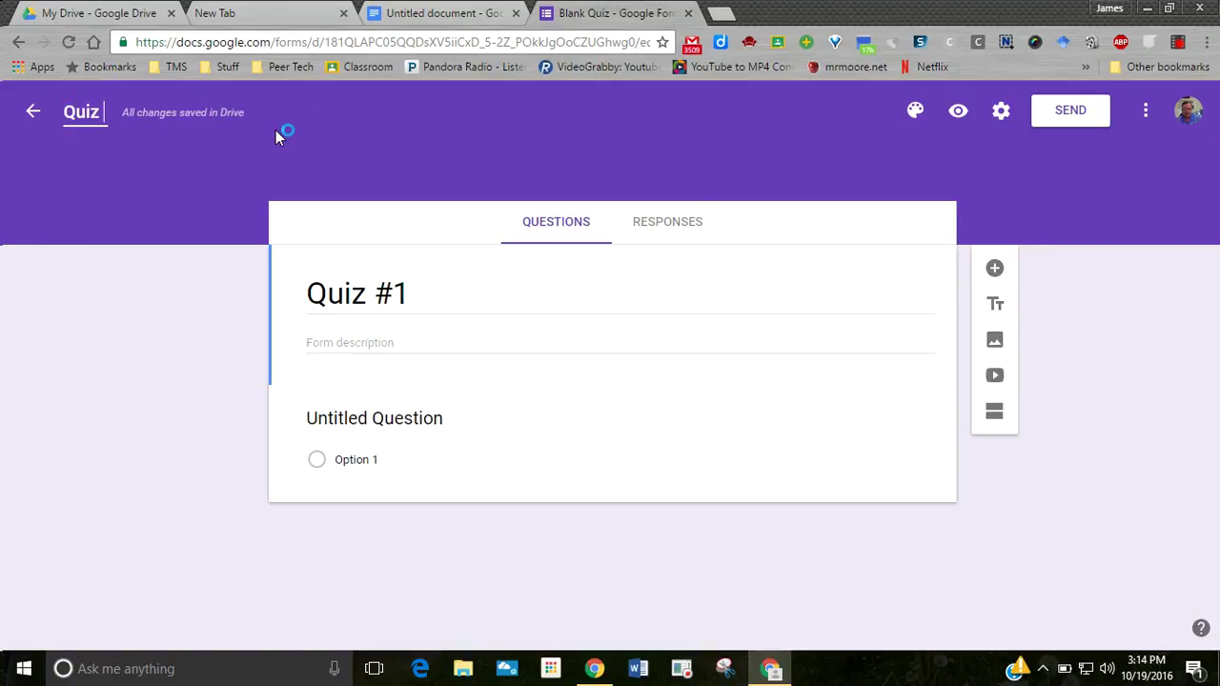
- Type the form description 'Choose the best answer'
click(332, 345)
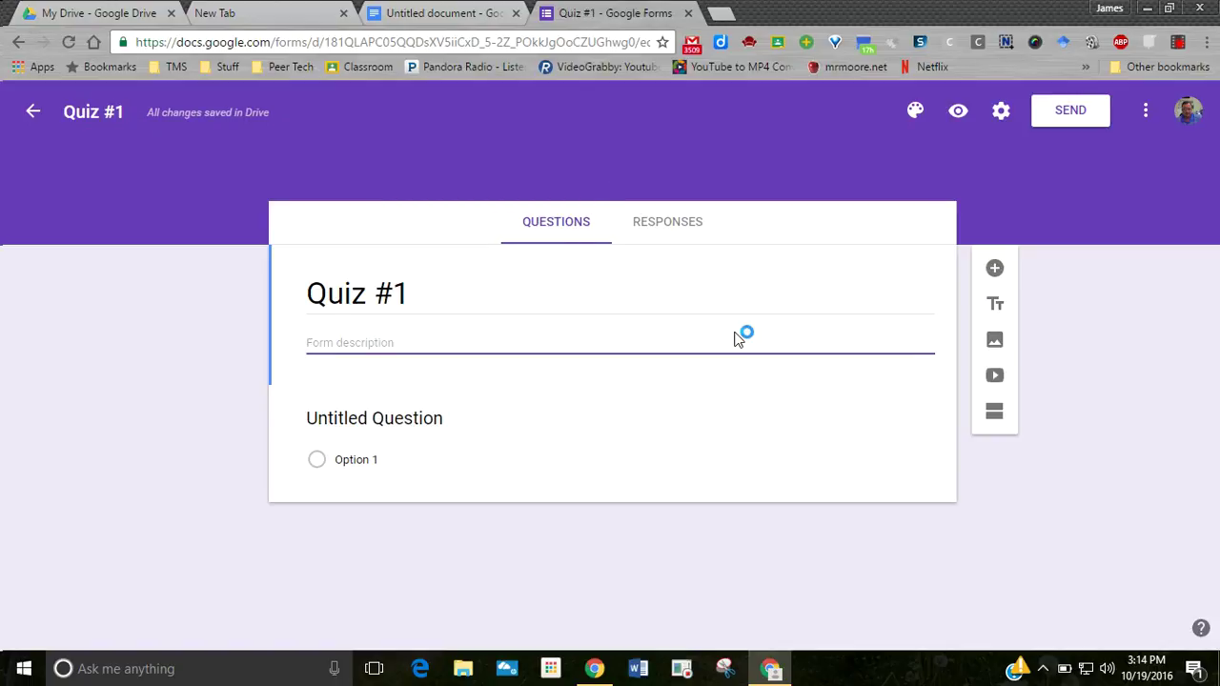
text(Th)
key(BackSpace)
key(BackSpace)
text(Choose)
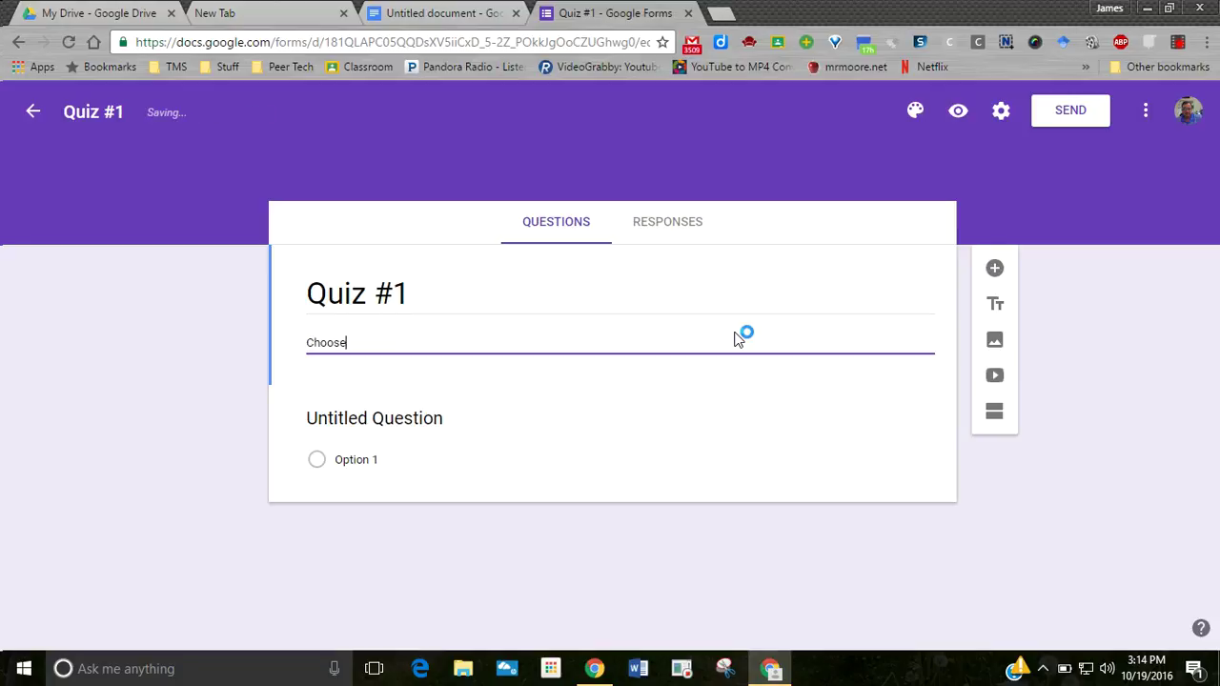
text( the best answer possible.)
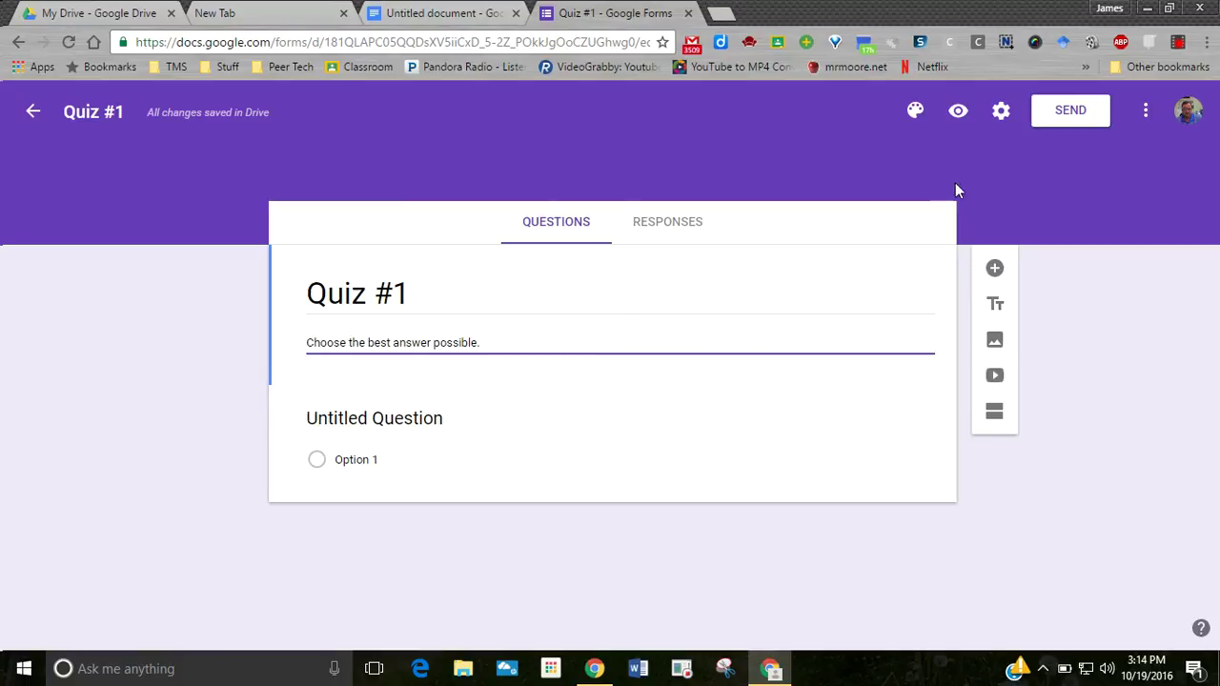
- In quiz settings, turn on Collect email address and Limit to 1 response
click(1002, 113)
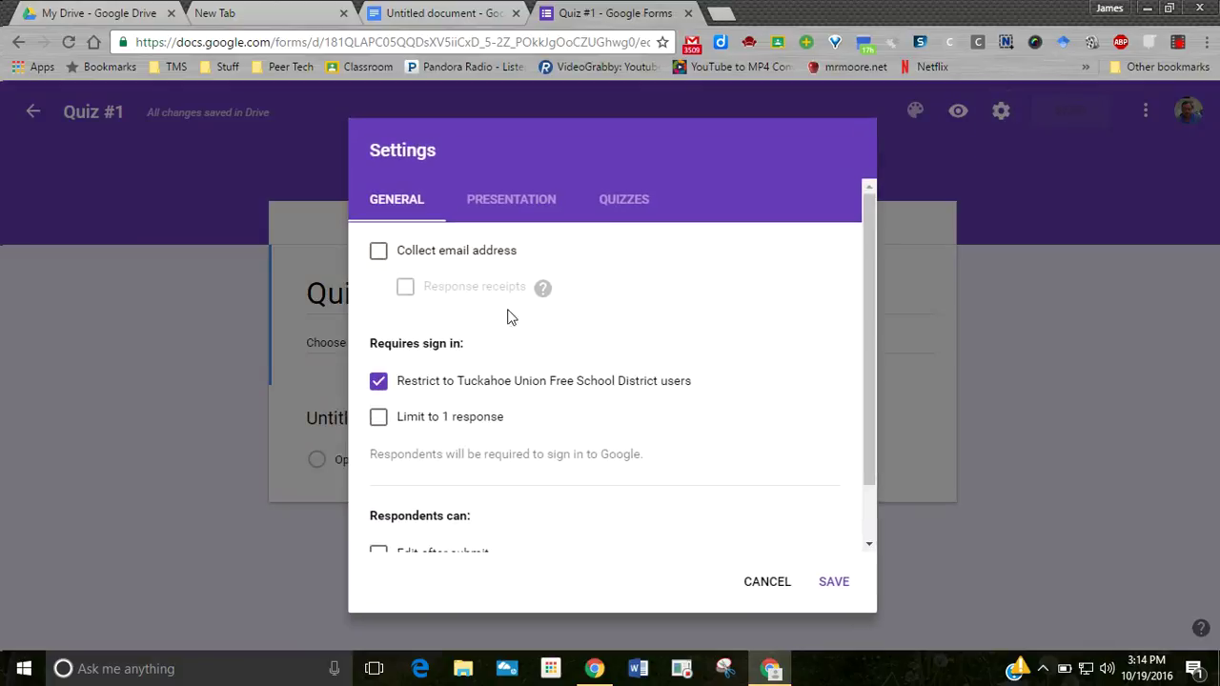
click(378, 253)
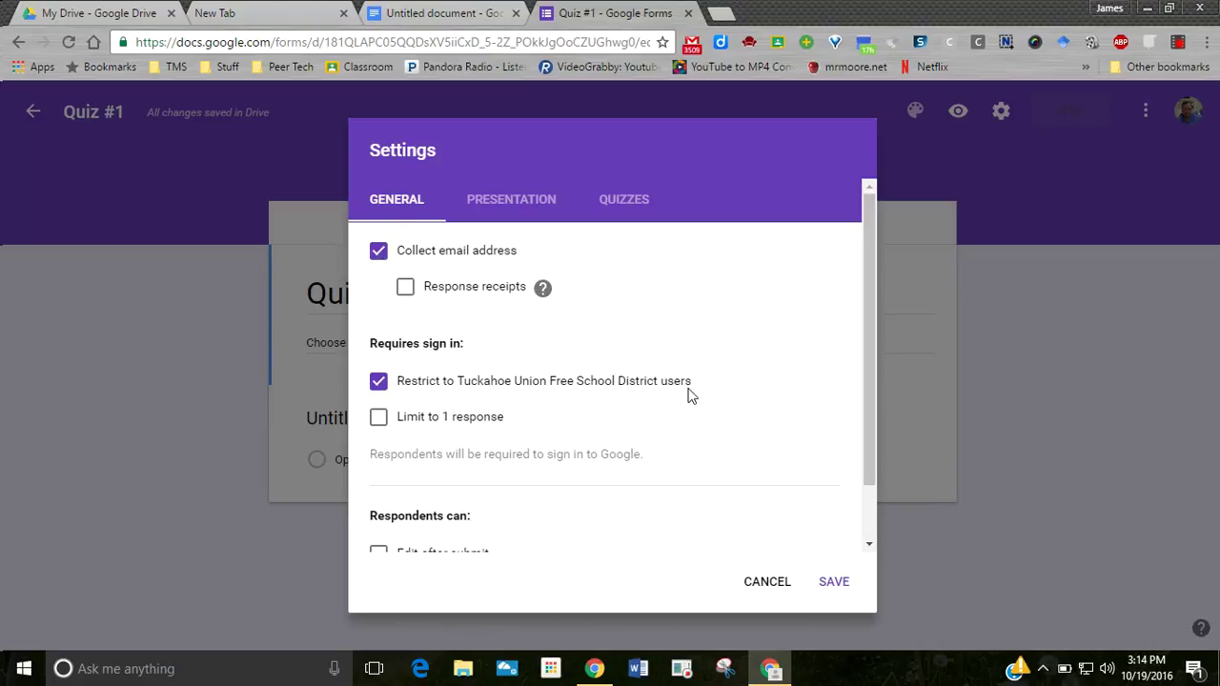
click(378, 419)
scroll(684, 372, down, 1)
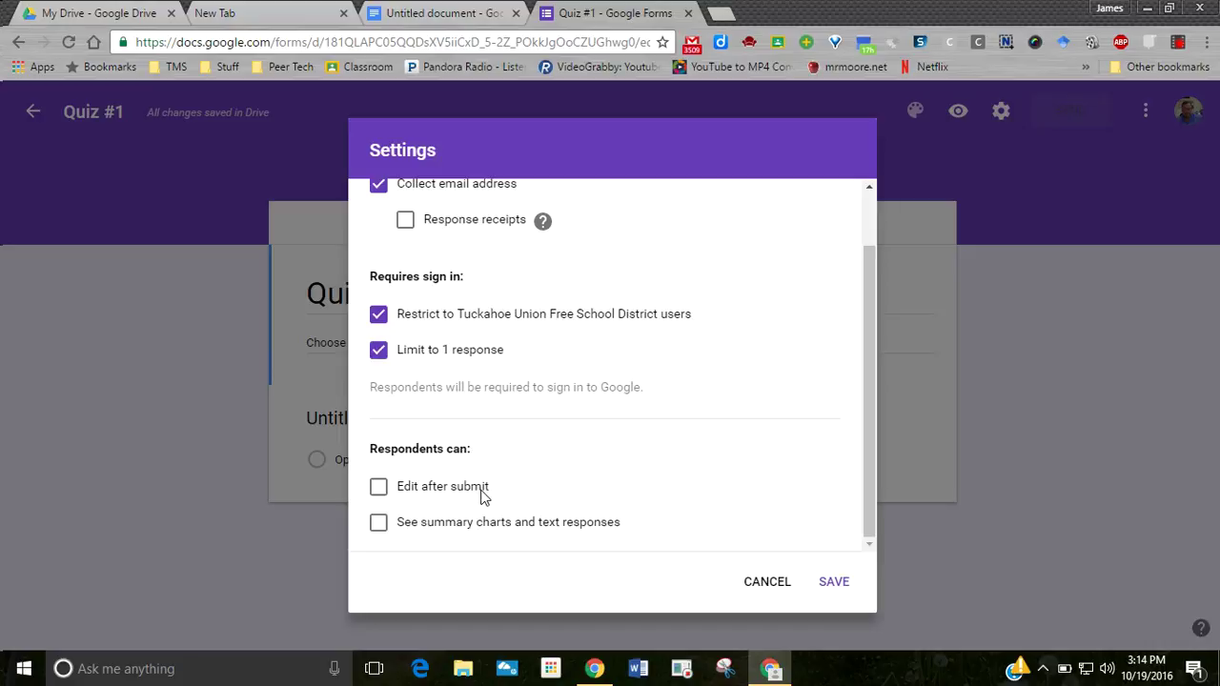
scroll(482, 496, up, 1)
scroll(482, 496, down, 1)
scroll(674, 513, up, 1)
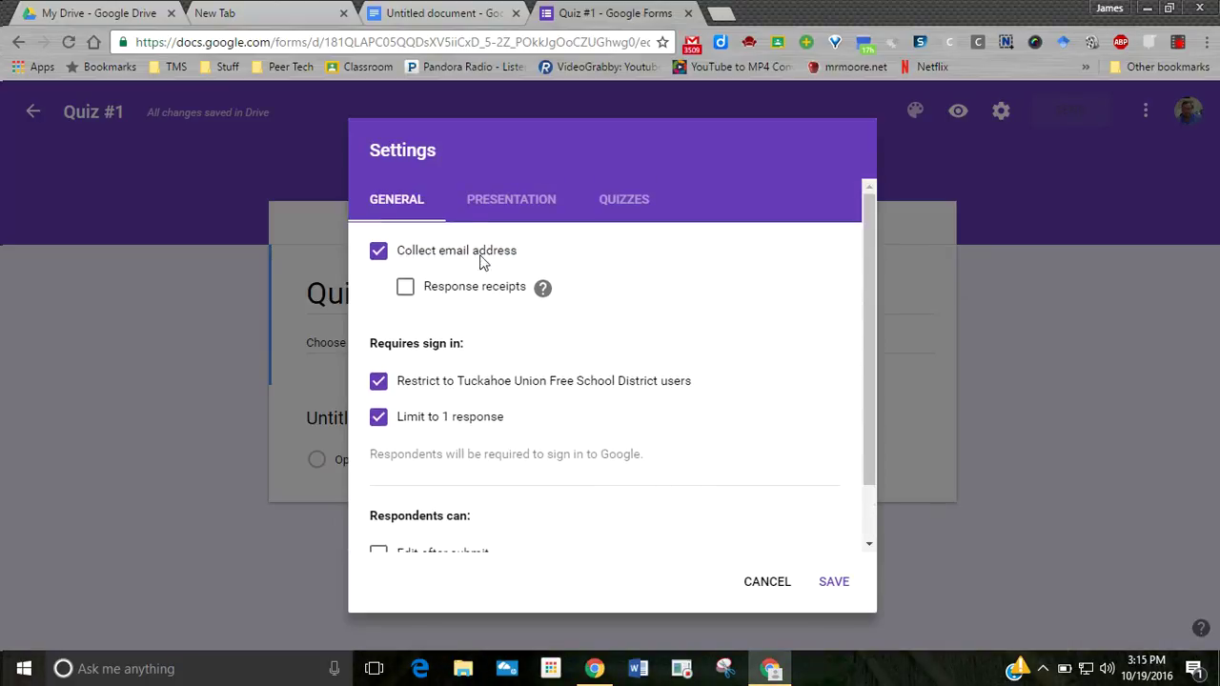
click(505, 211)
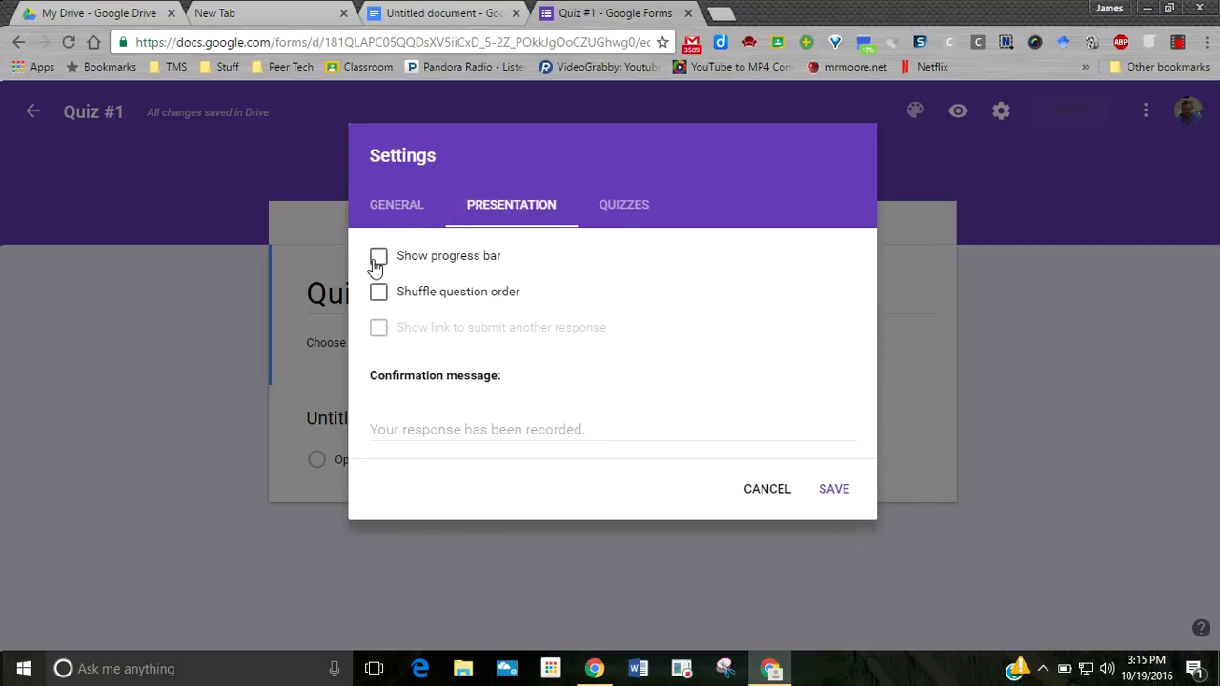
- Turn on progress bar and shuffled question order, release grades after manual review, and save
click(378, 260)
click(379, 293)
click(612, 214)
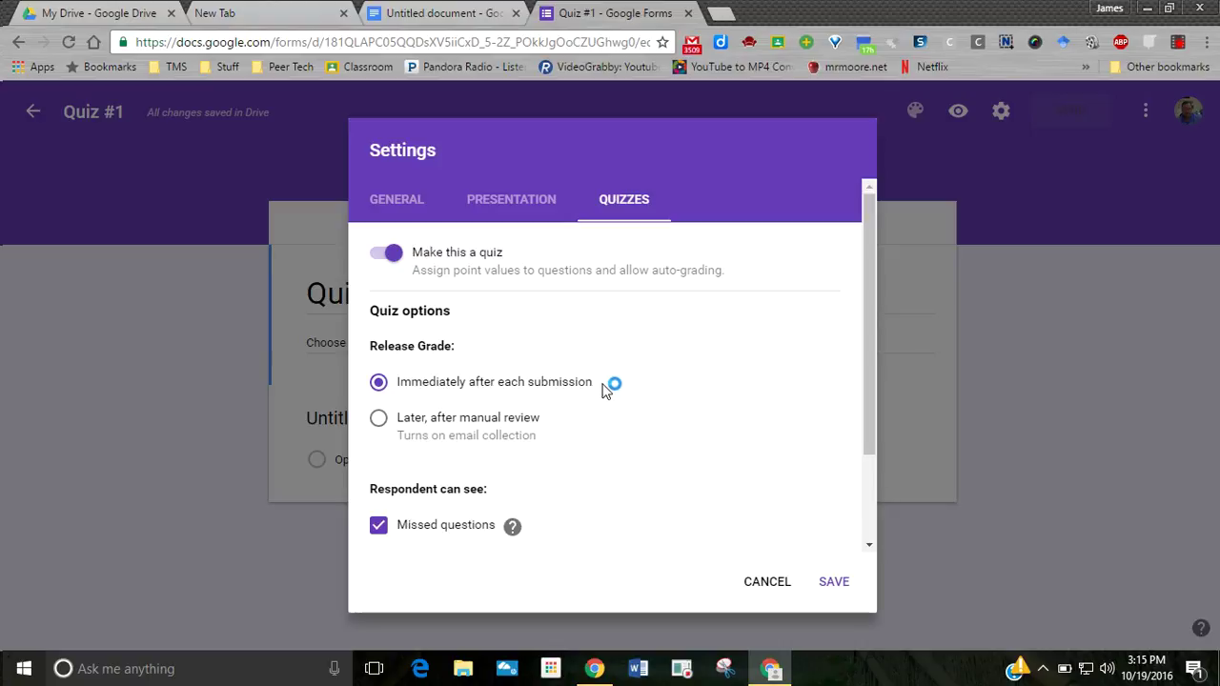
click(376, 424)
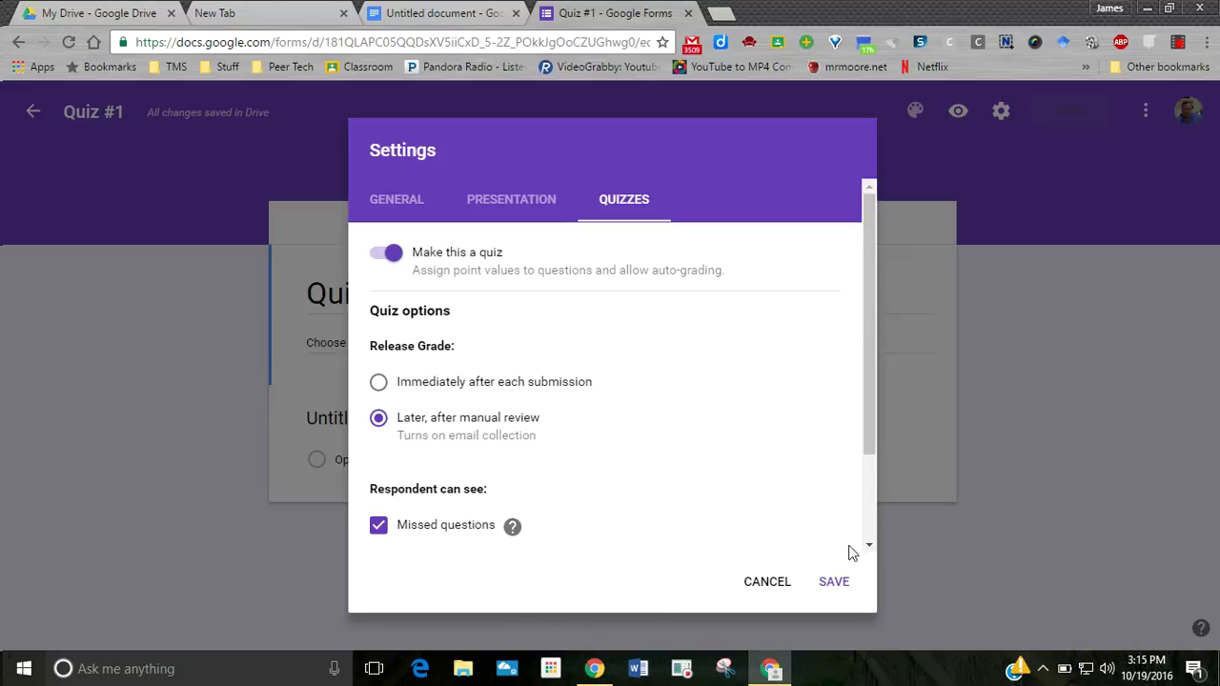
click(834, 583)
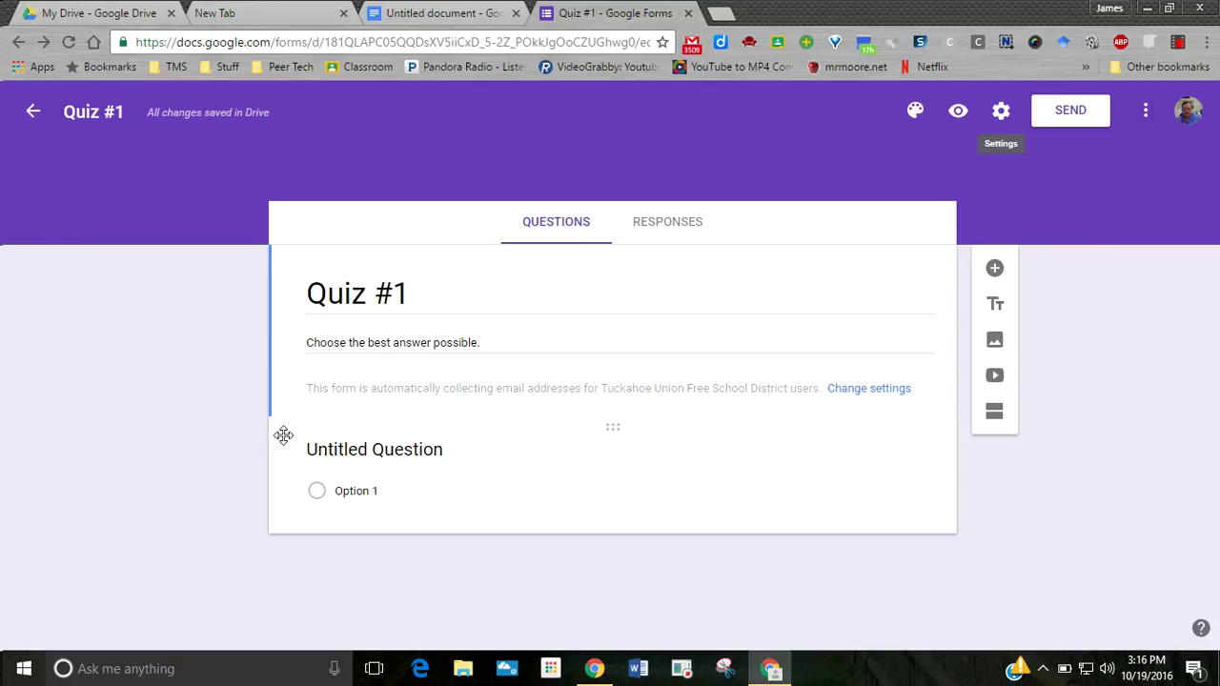
- Title the first question 'What is your first name?' and set its type to Short answer
click(320, 449)
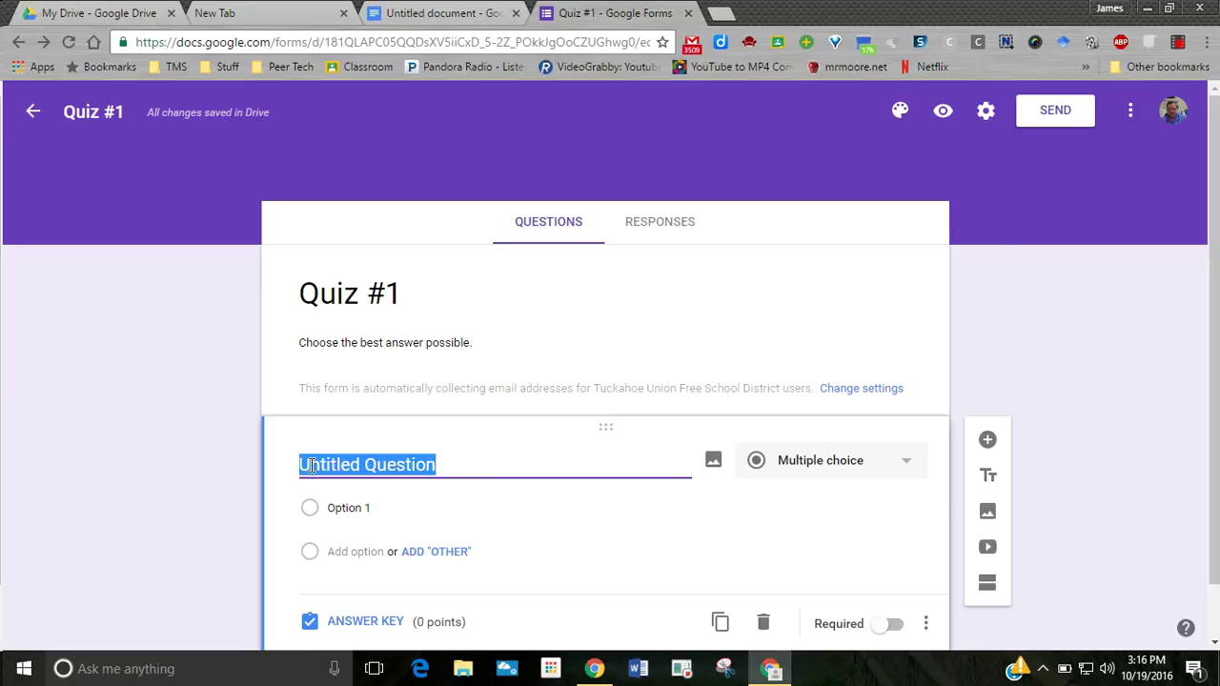
text(What )
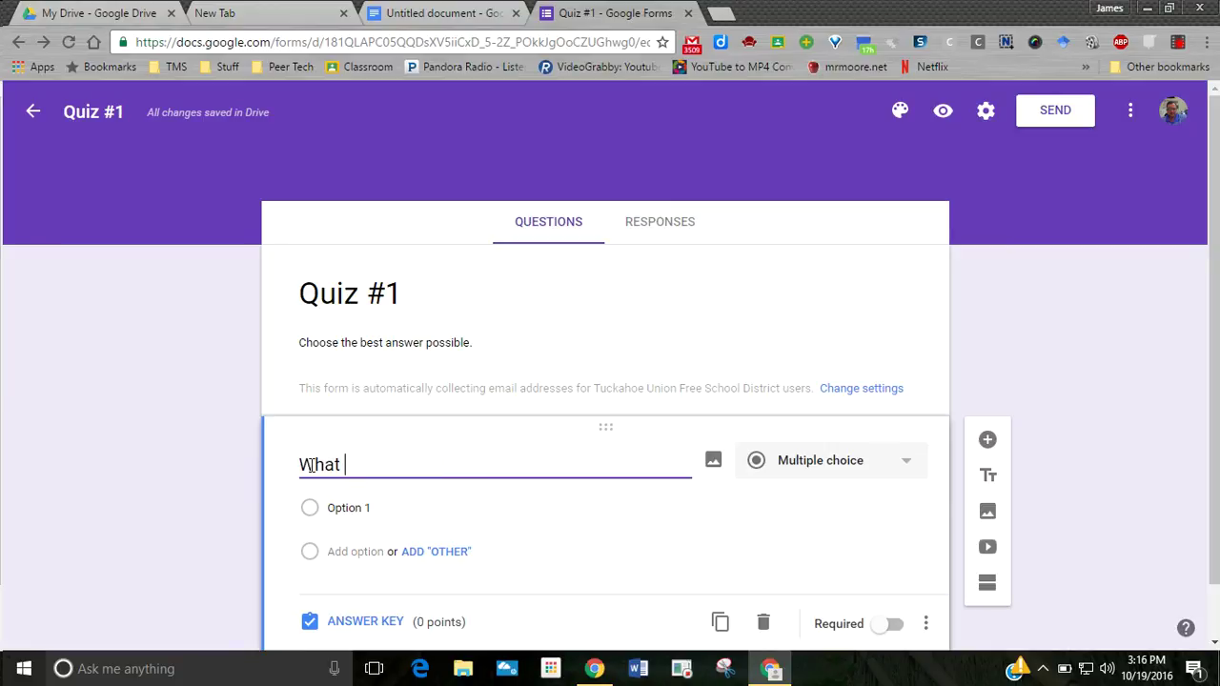
text(is your)
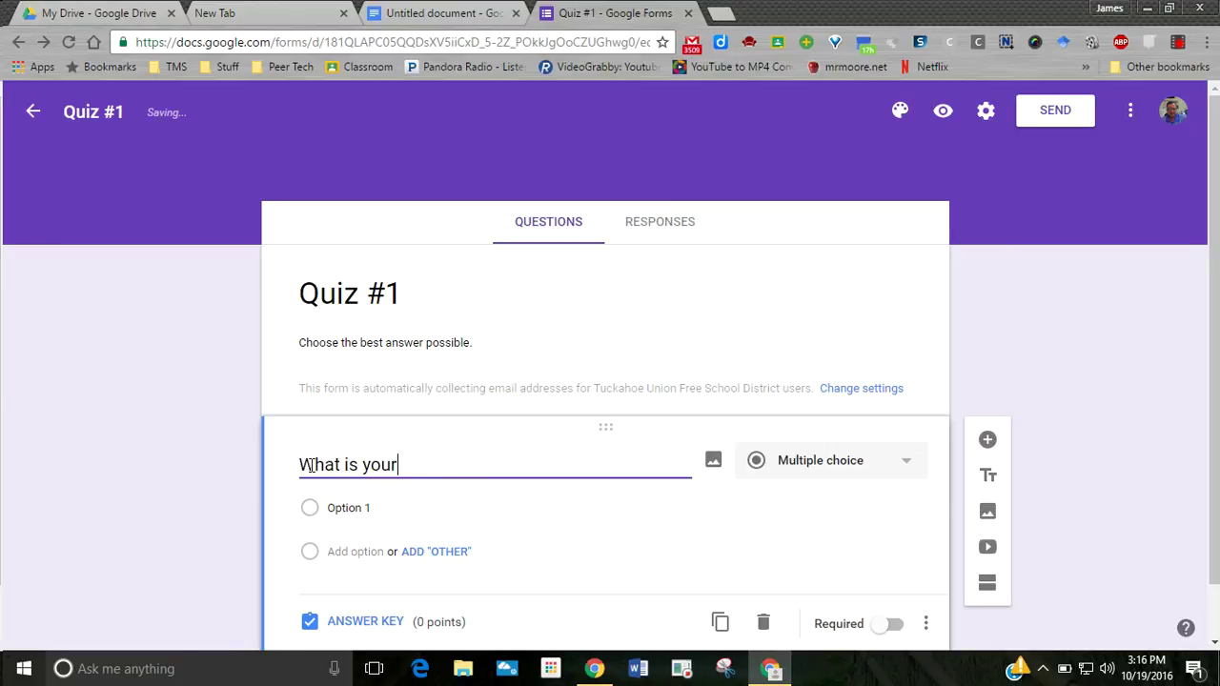
text( first name?)
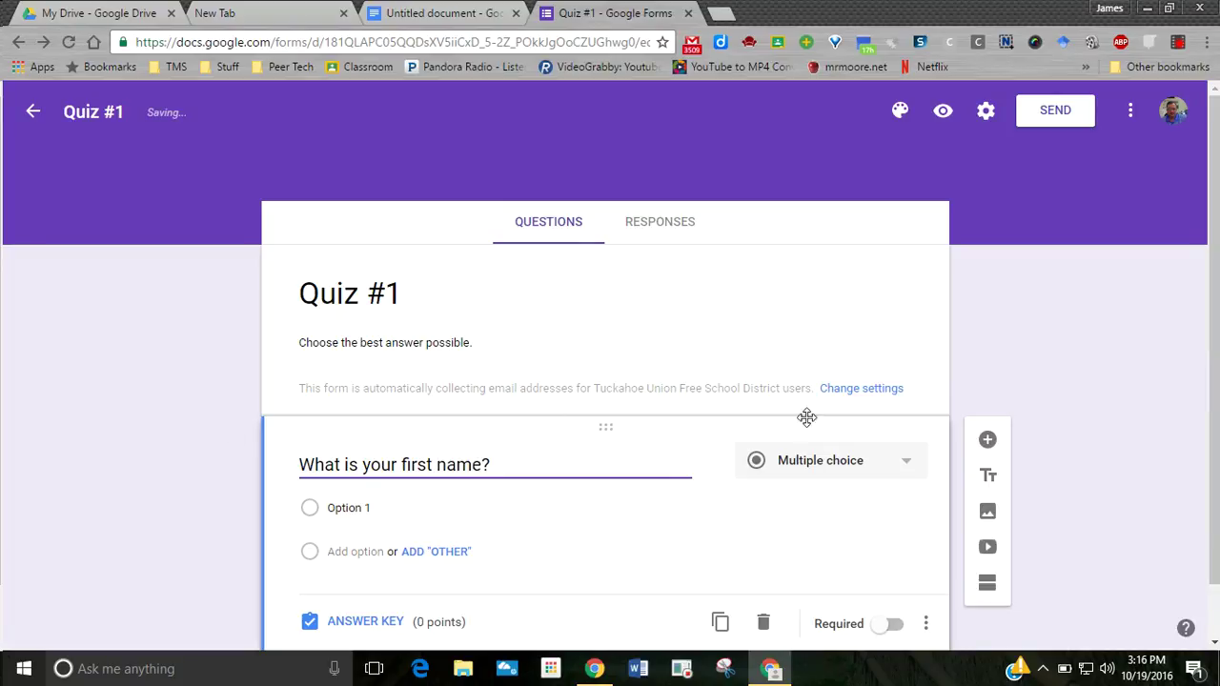
click(907, 465)
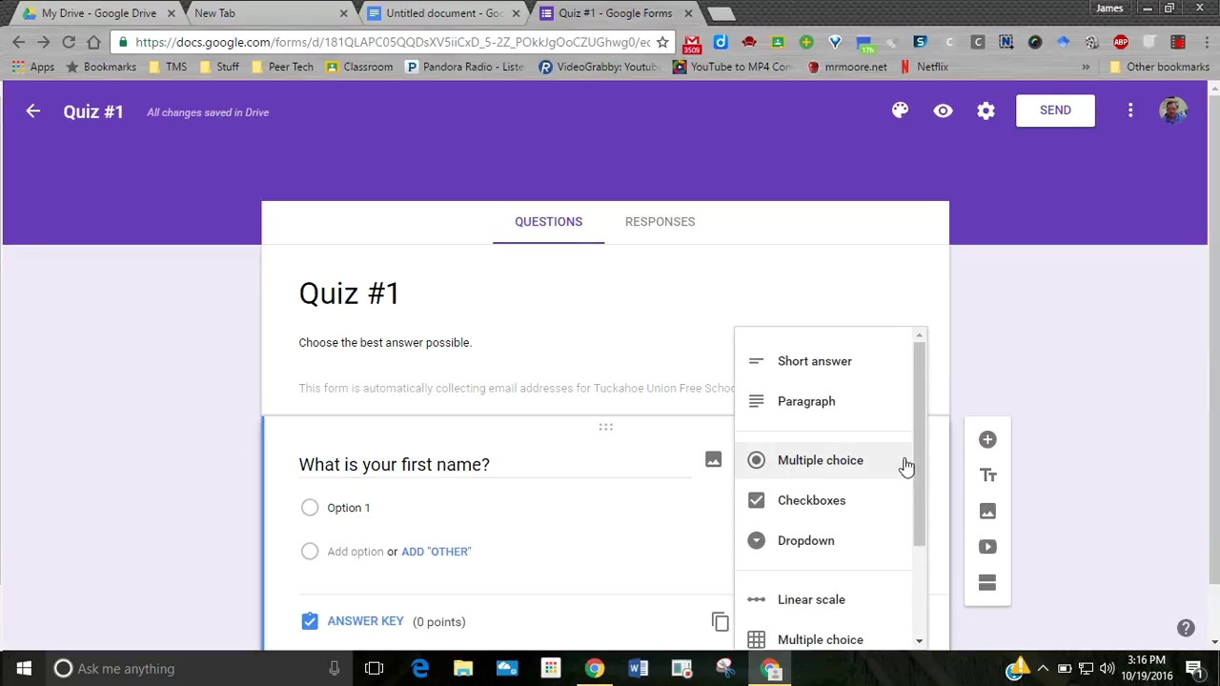
click(854, 371)
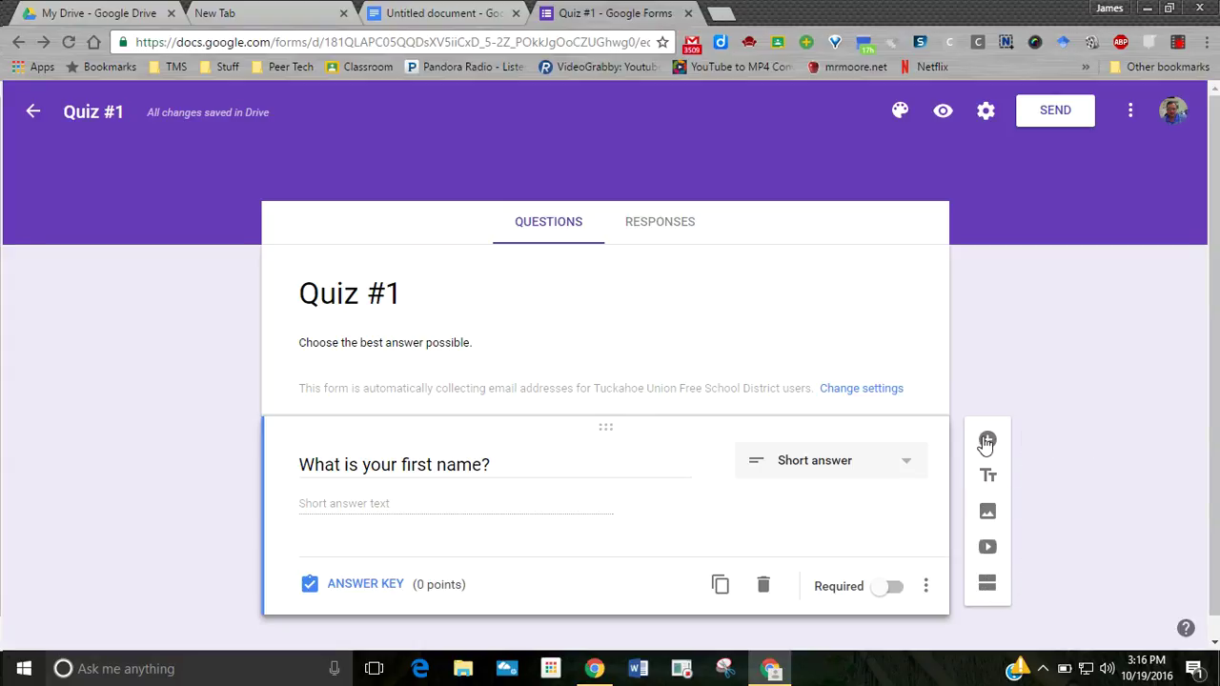
- Add short-answer 'What is your last name?', then a question 'What period do you have Social Studies?'
click(984, 441)
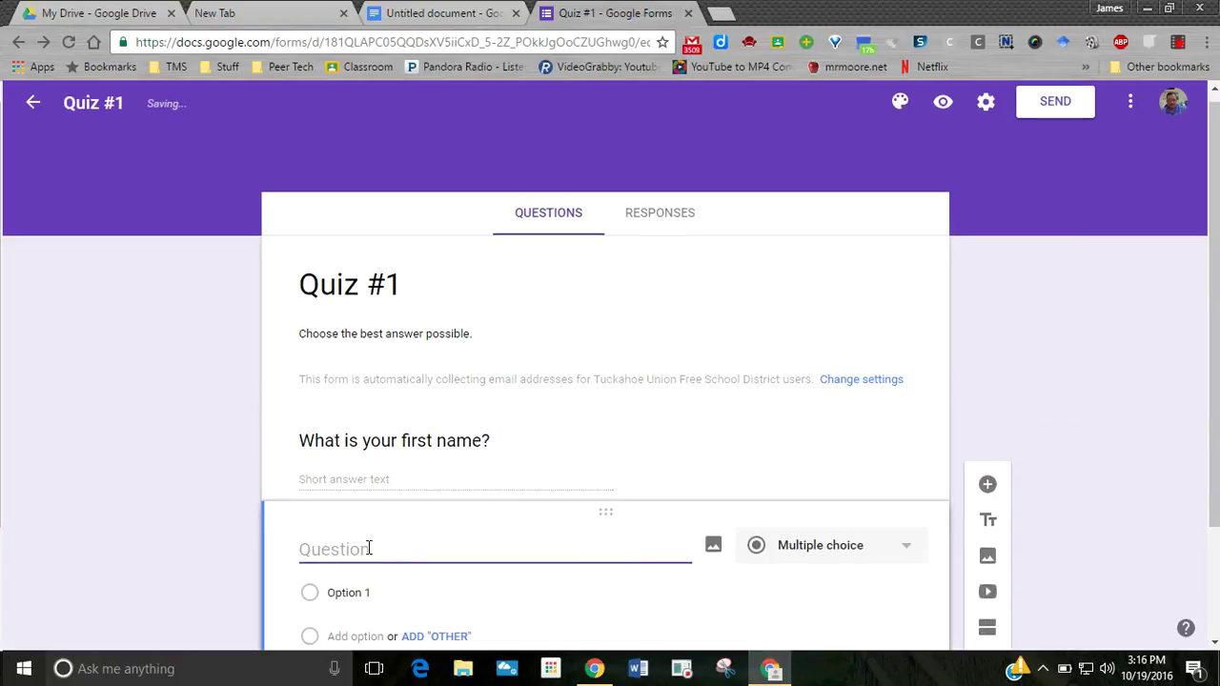
text(What is yo)
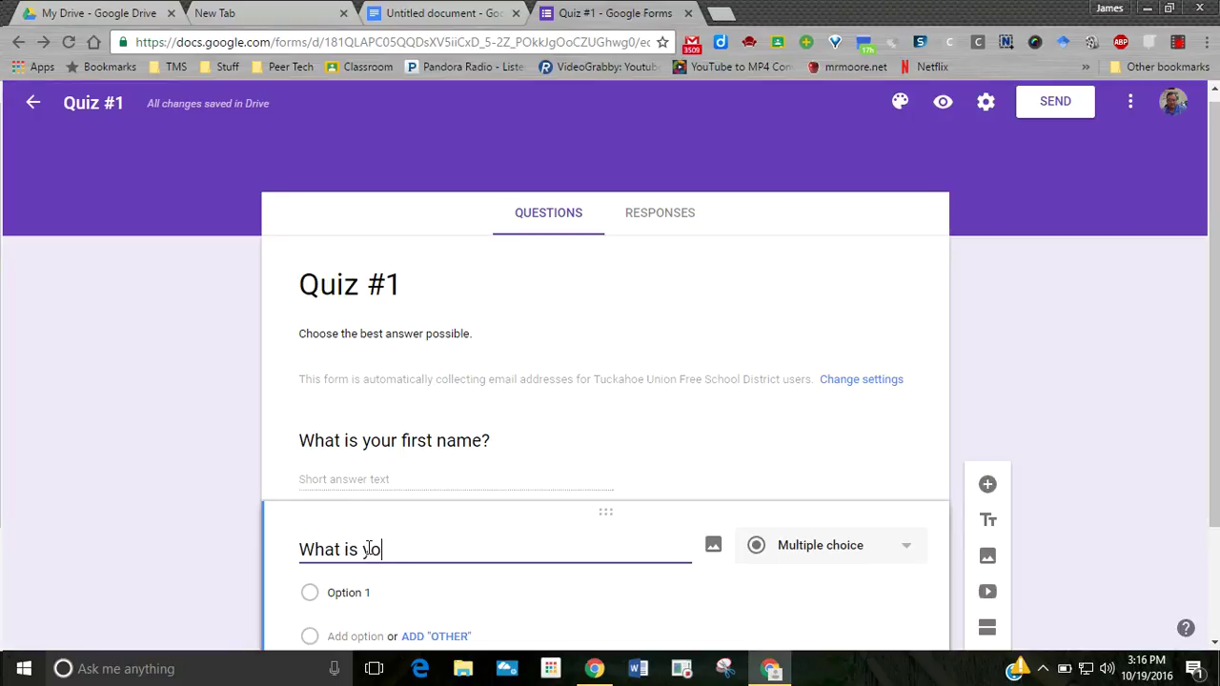
text(ur last name)
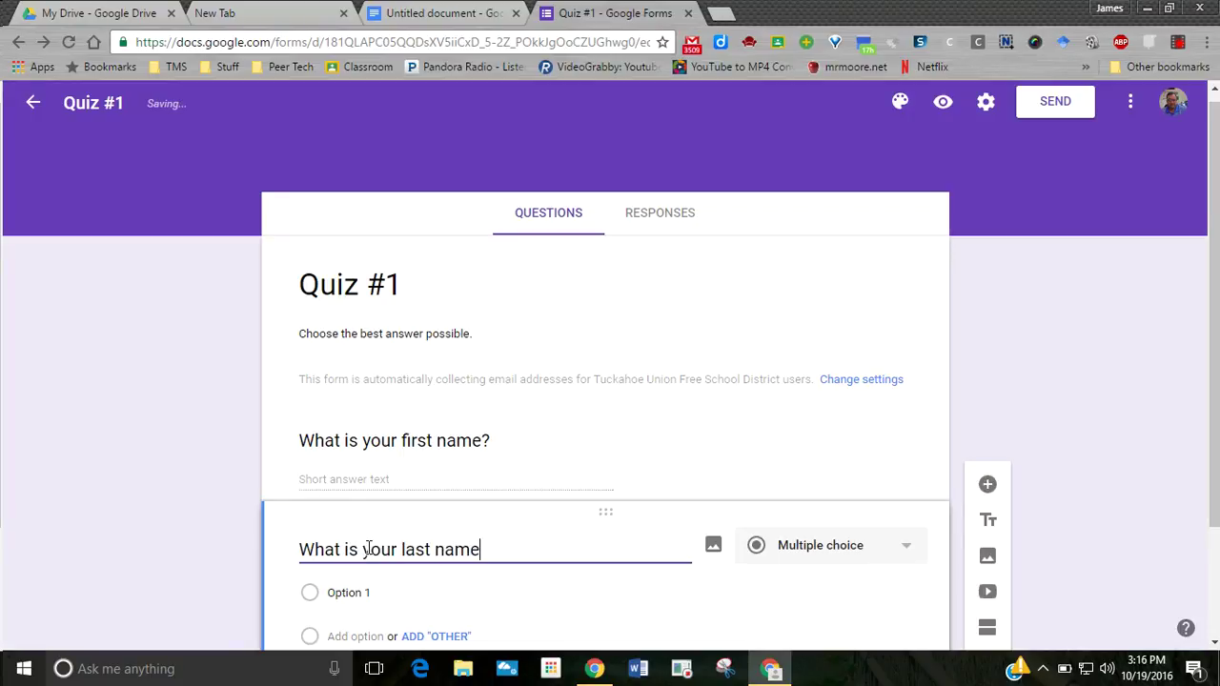
text(?)
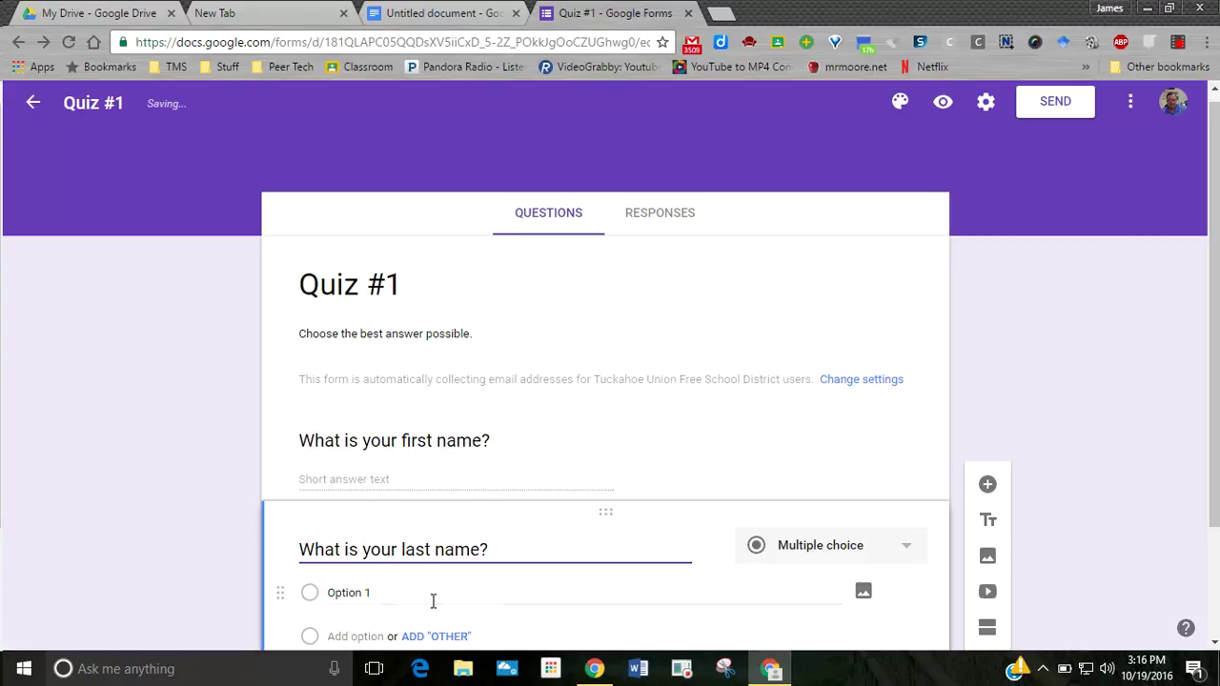
click(826, 550)
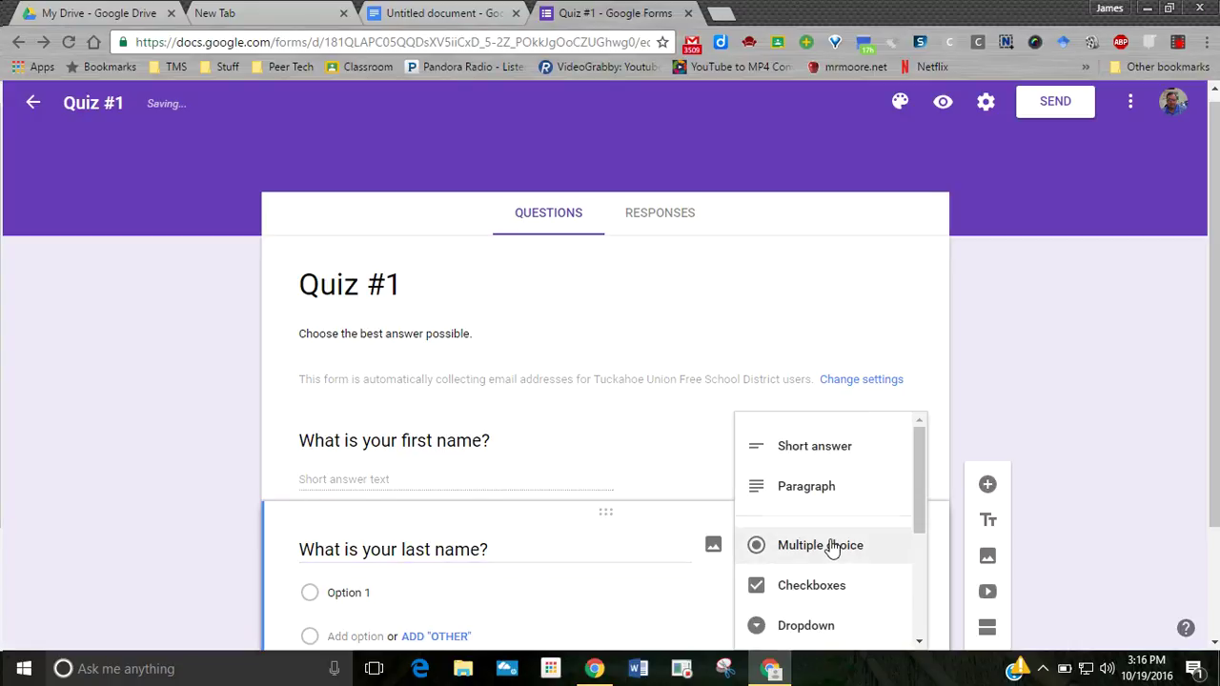
click(826, 457)
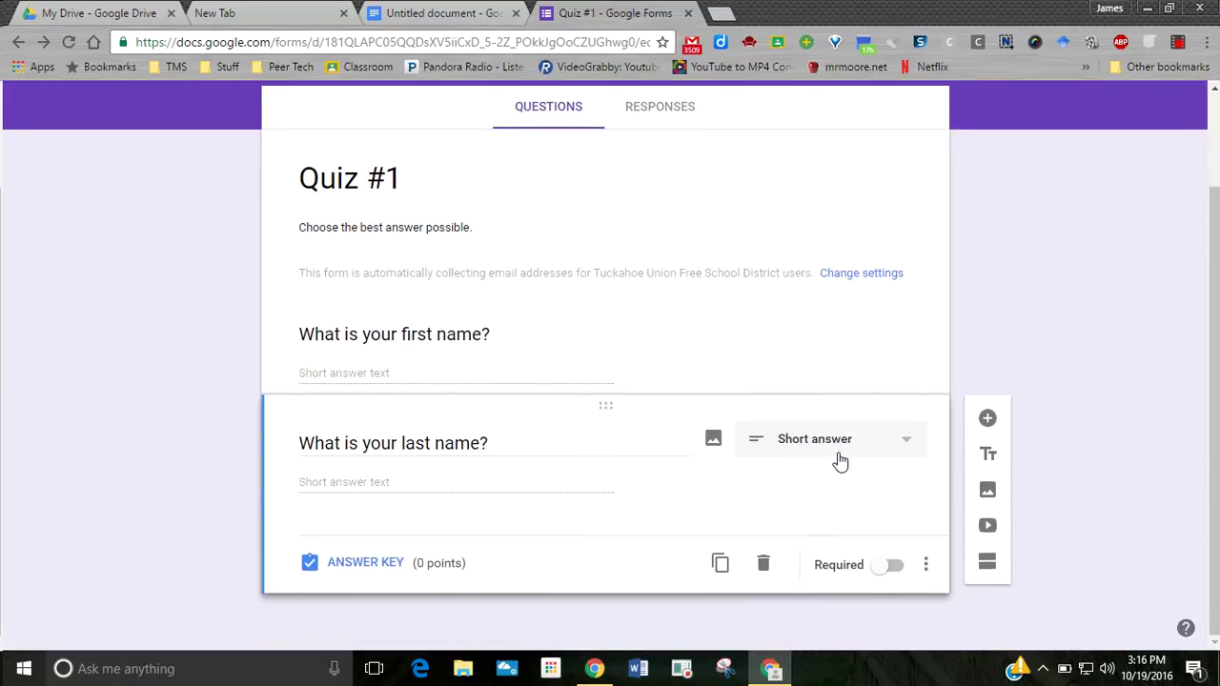
click(988, 421)
text(What p)
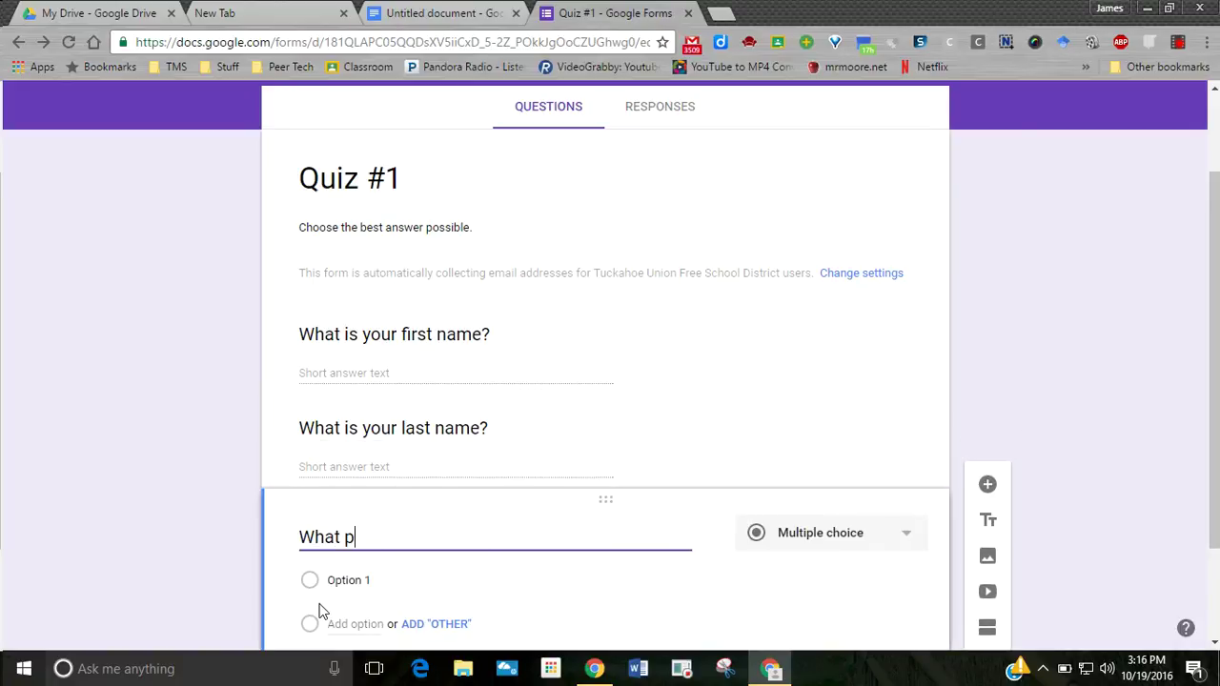
text(eriod do you have )
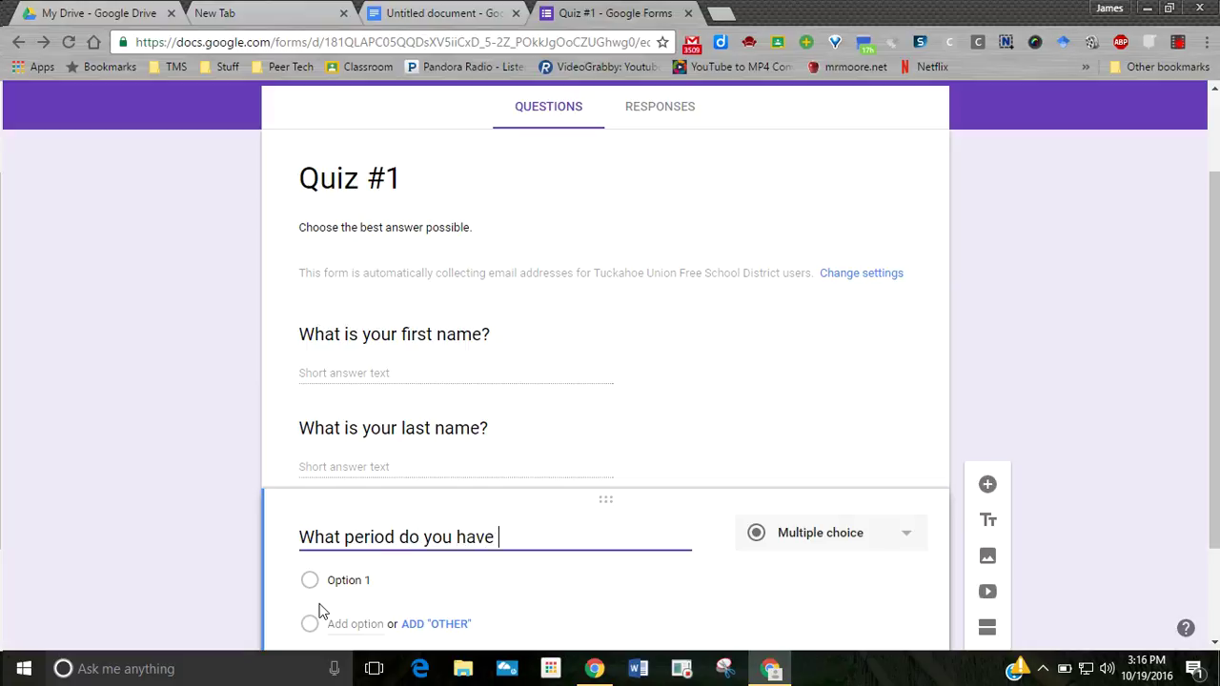
text(Social Studies?)
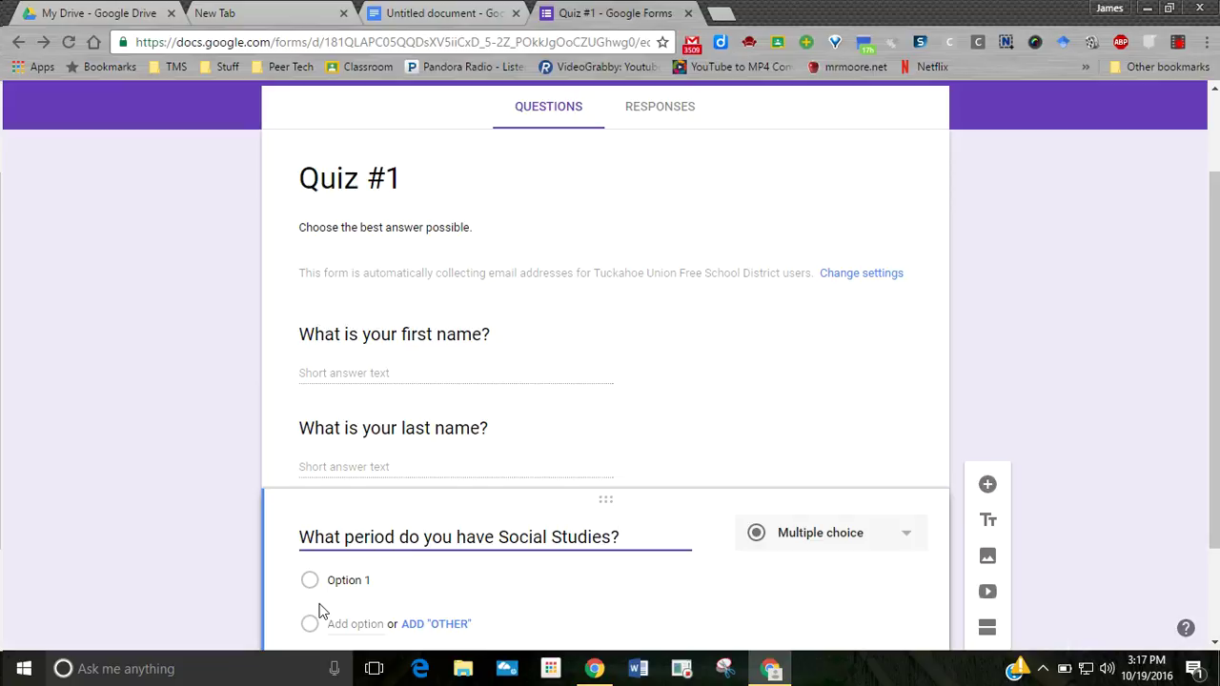
- Make the Social Studies question a dropdown with options Period 1, Period 2 and Period 3
click(822, 545)
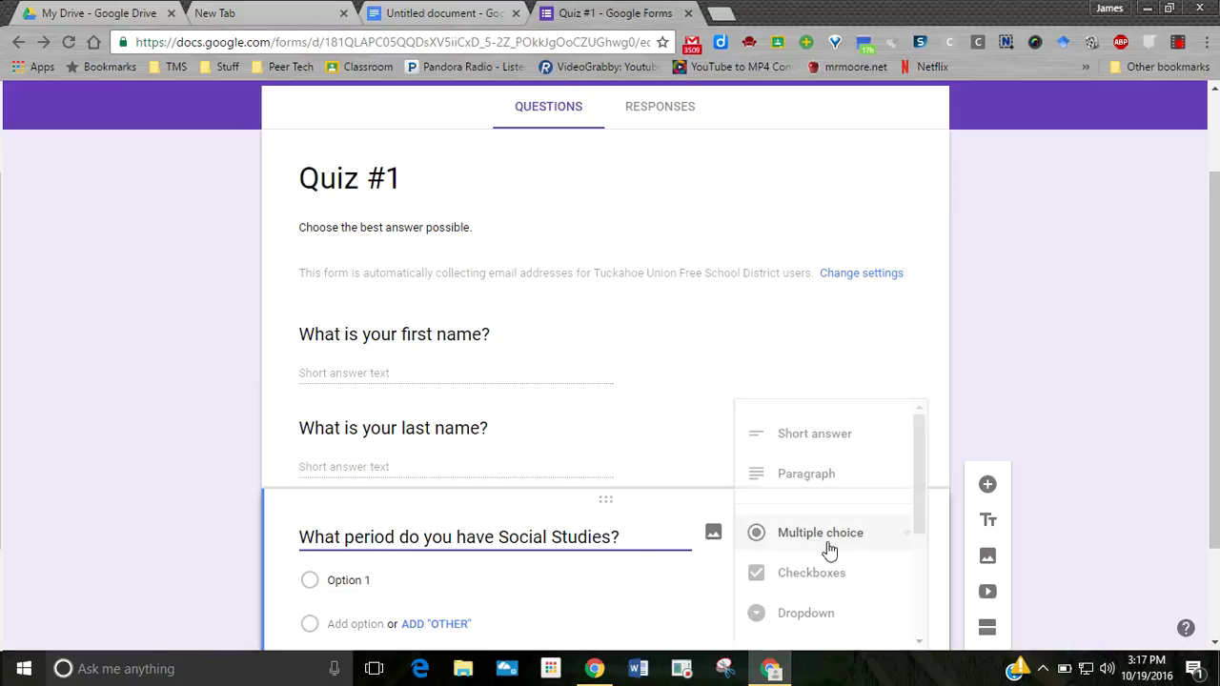
scroll(842, 536, down, 1)
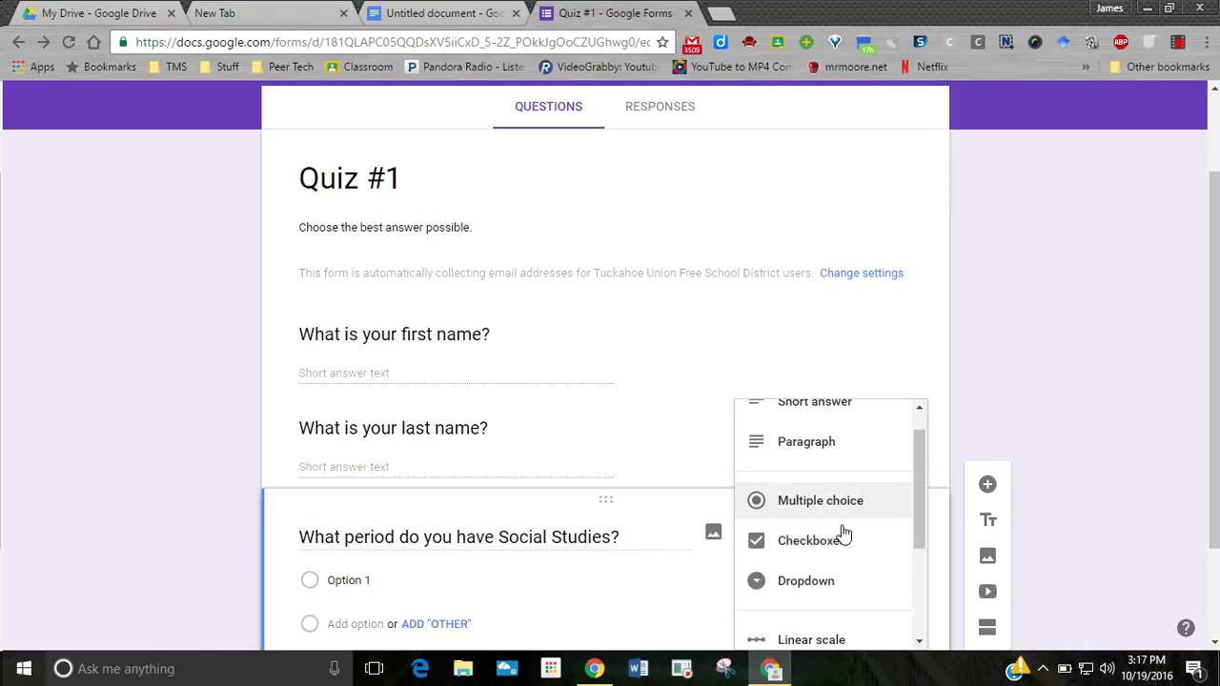
scroll(845, 532, down, 1)
click(846, 529)
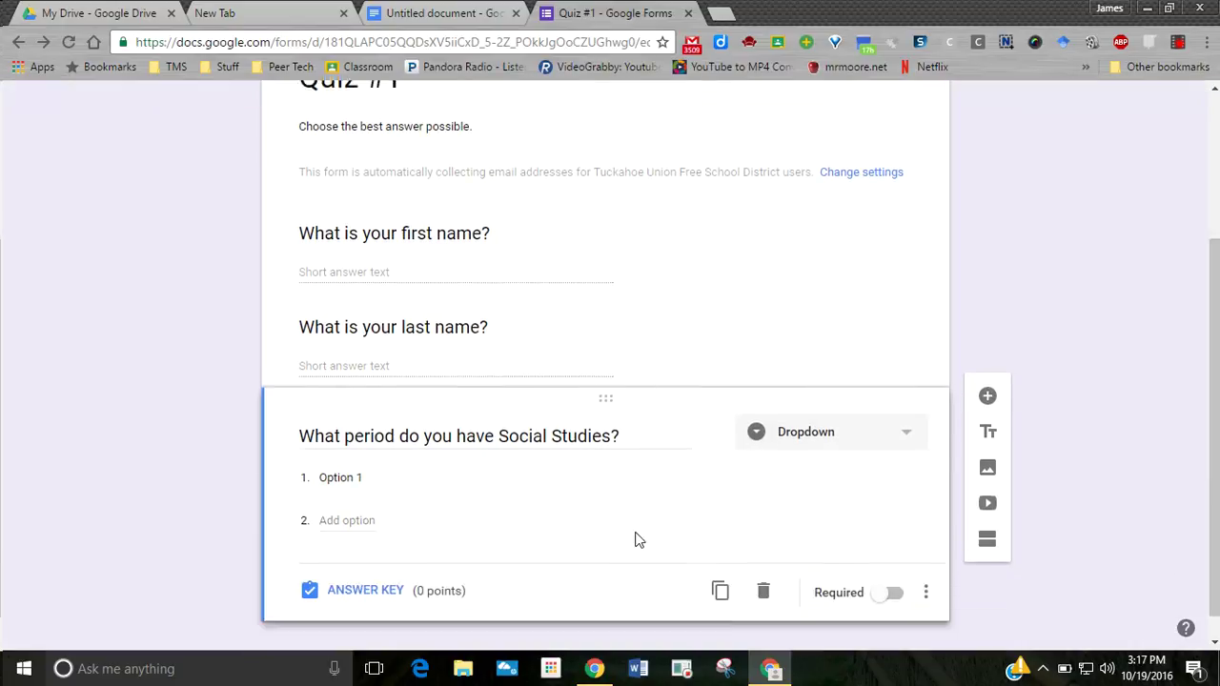
click(346, 453)
text(Pe)
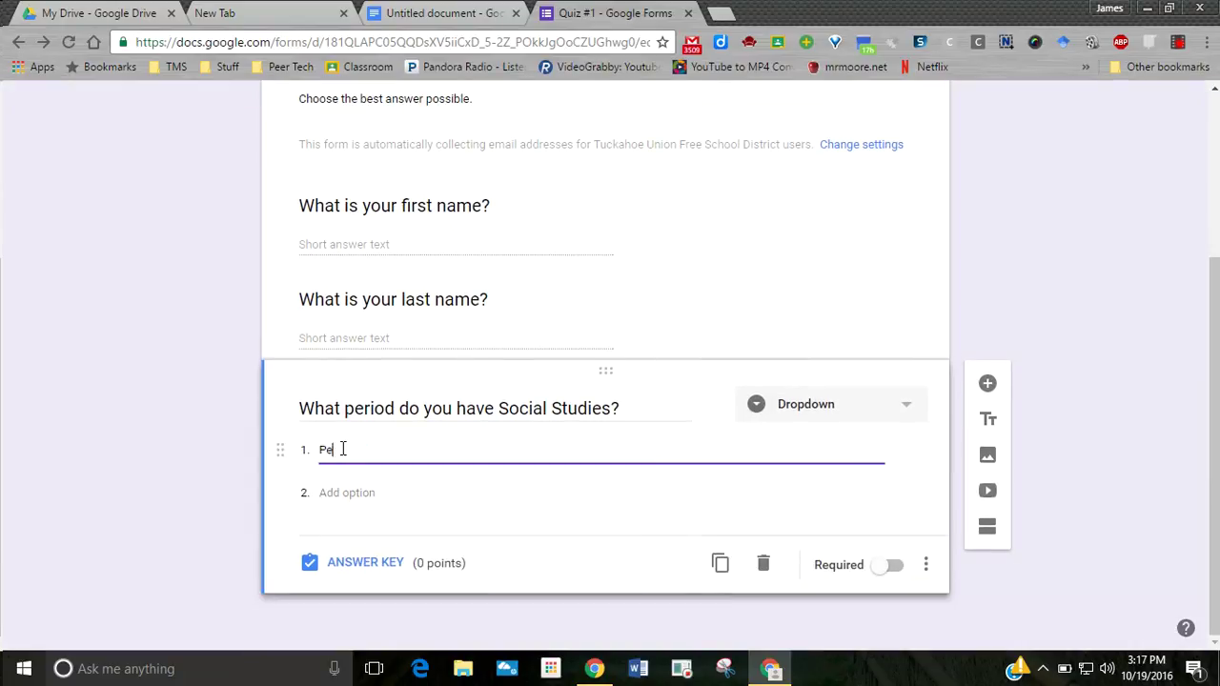
text(riod 1)
key(Tab)
key(Tab)
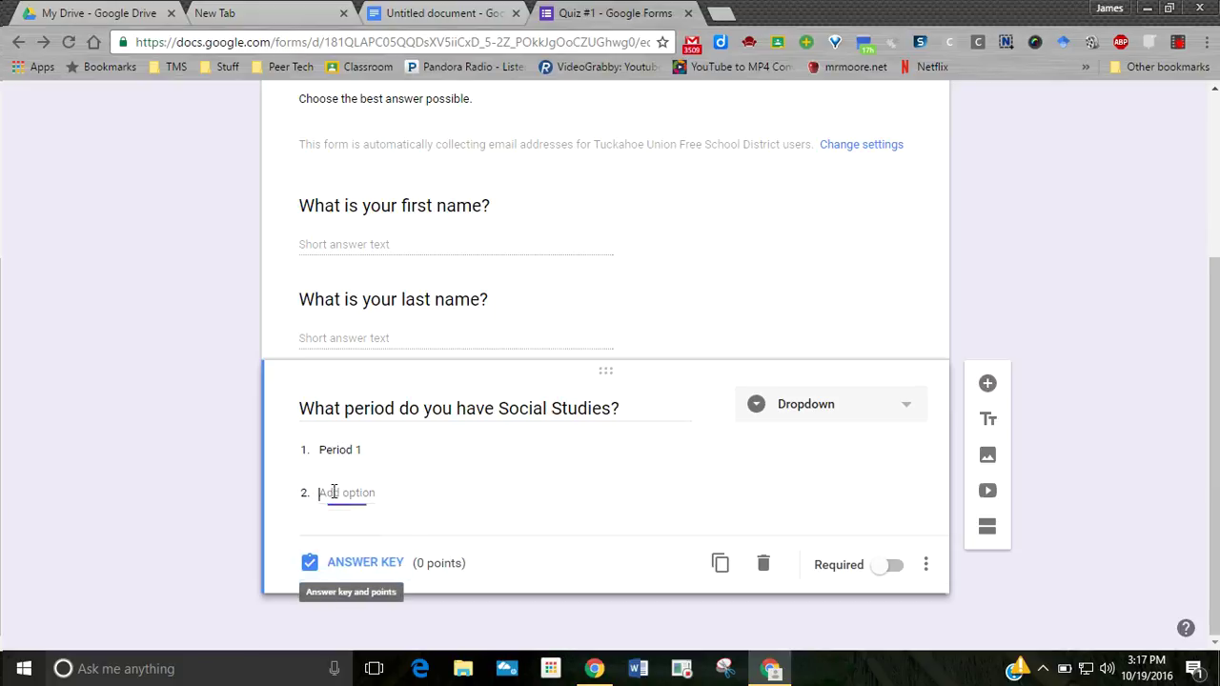
click(335, 492)
text(Period 2)
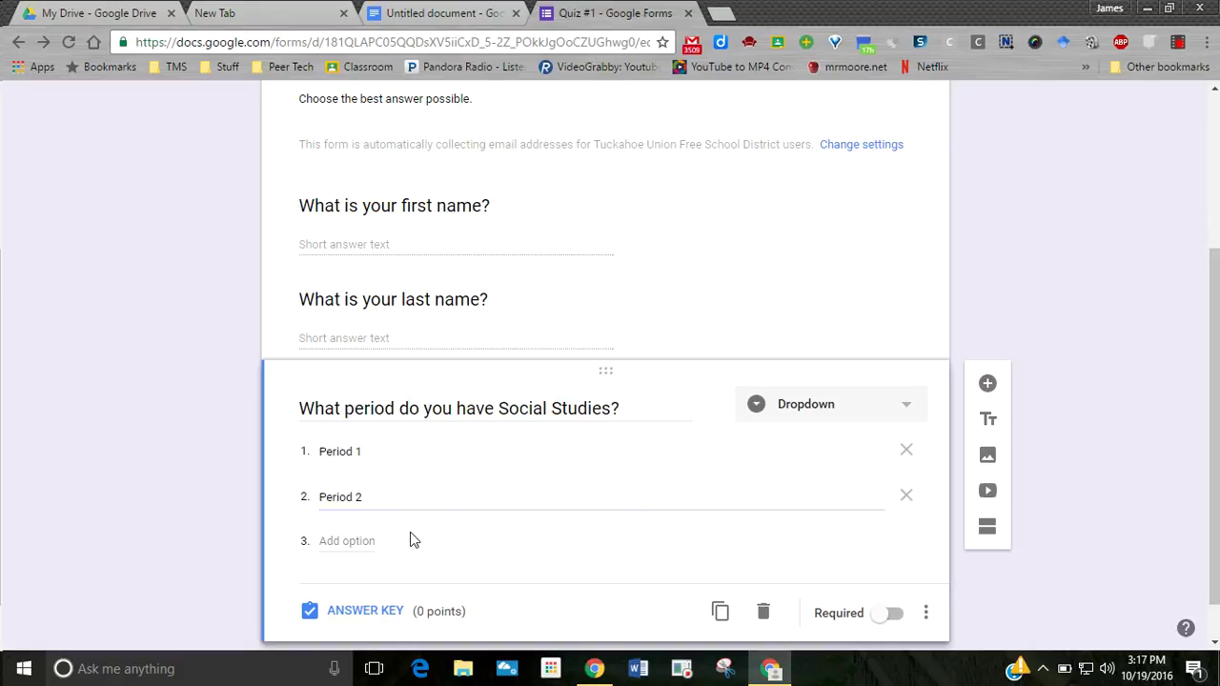
click(374, 541)
text(period)
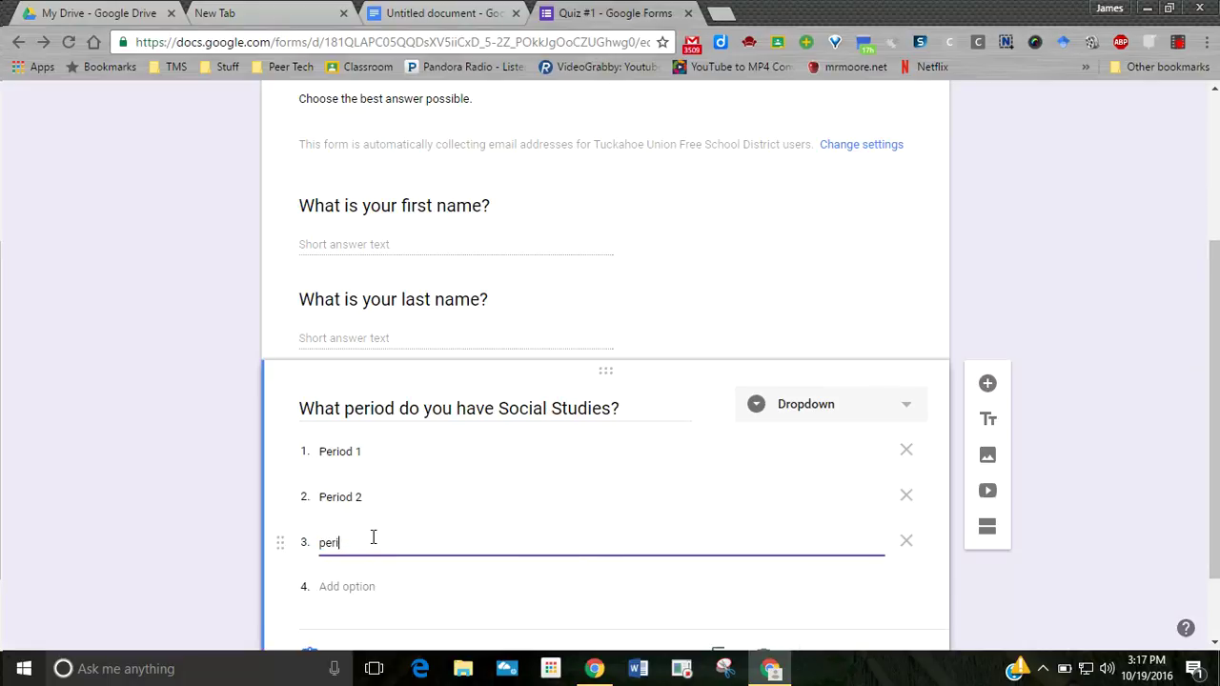
key(BackSpace)
key(BackSpace)
key(BackSpace)
key(BackSpace)
- Make the first-name and last-name questions required
scroll(861, 234, up, 3)
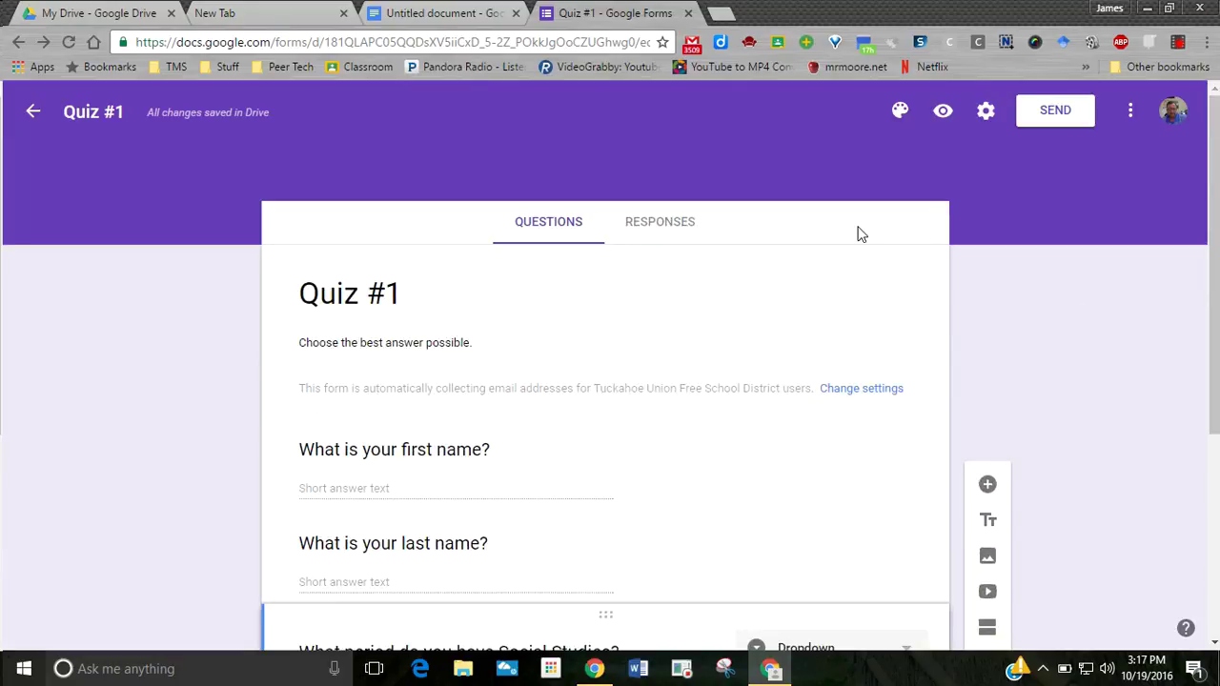
click(575, 450)
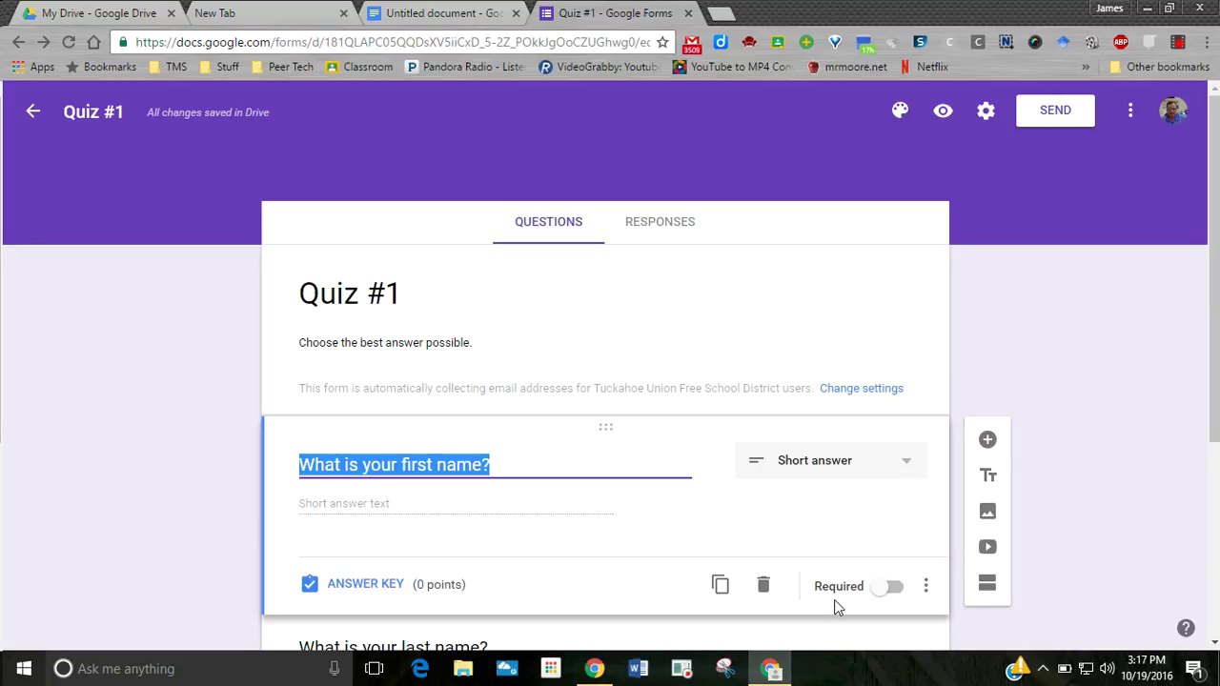
click(887, 587)
scroll(900, 591, down, 3)
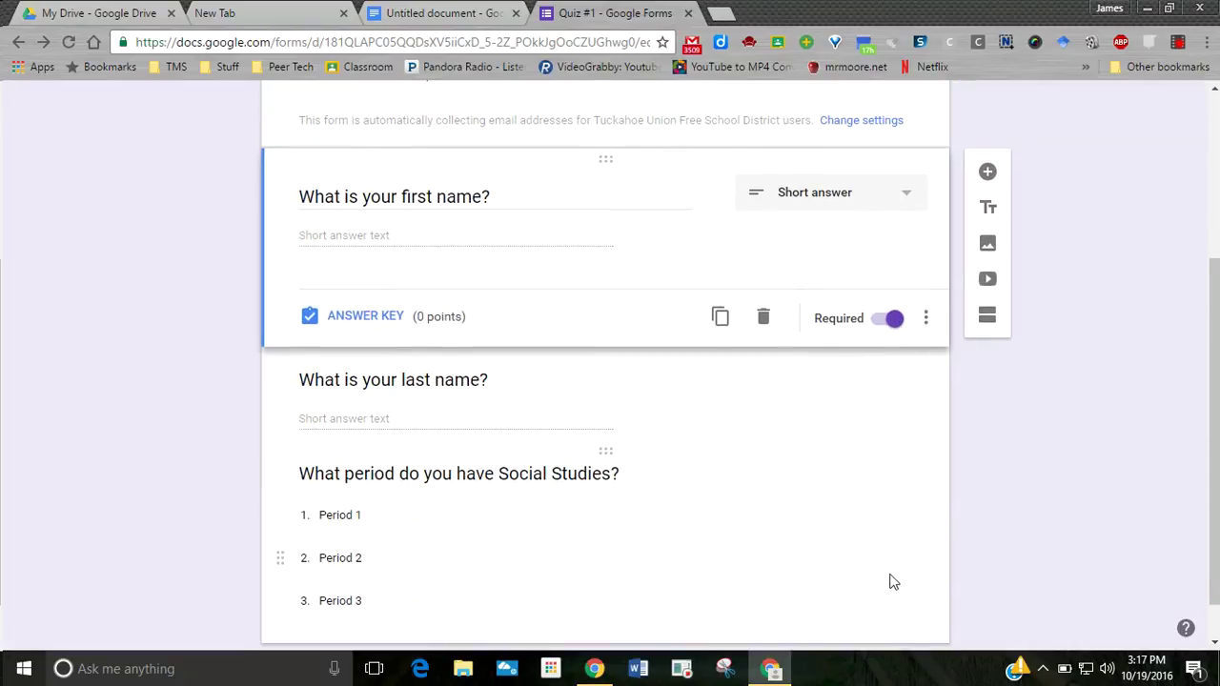
scroll(810, 446, up, 1)
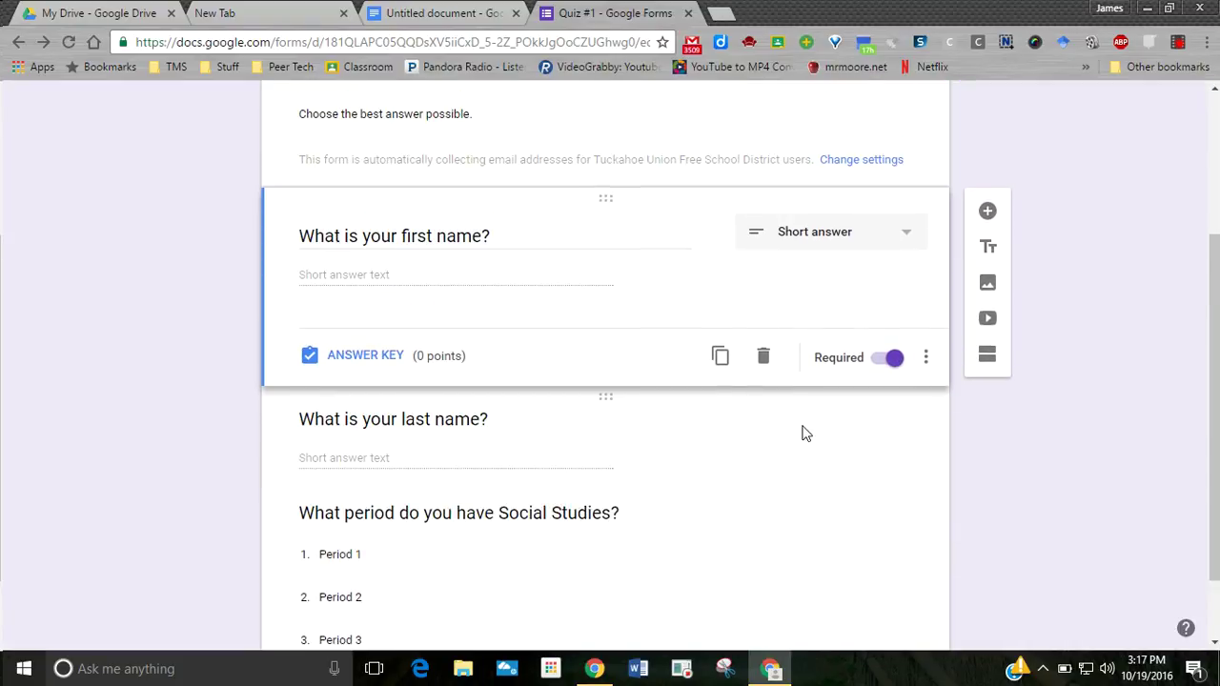
scroll(801, 431, up, 2)
scroll(799, 428, down, 2)
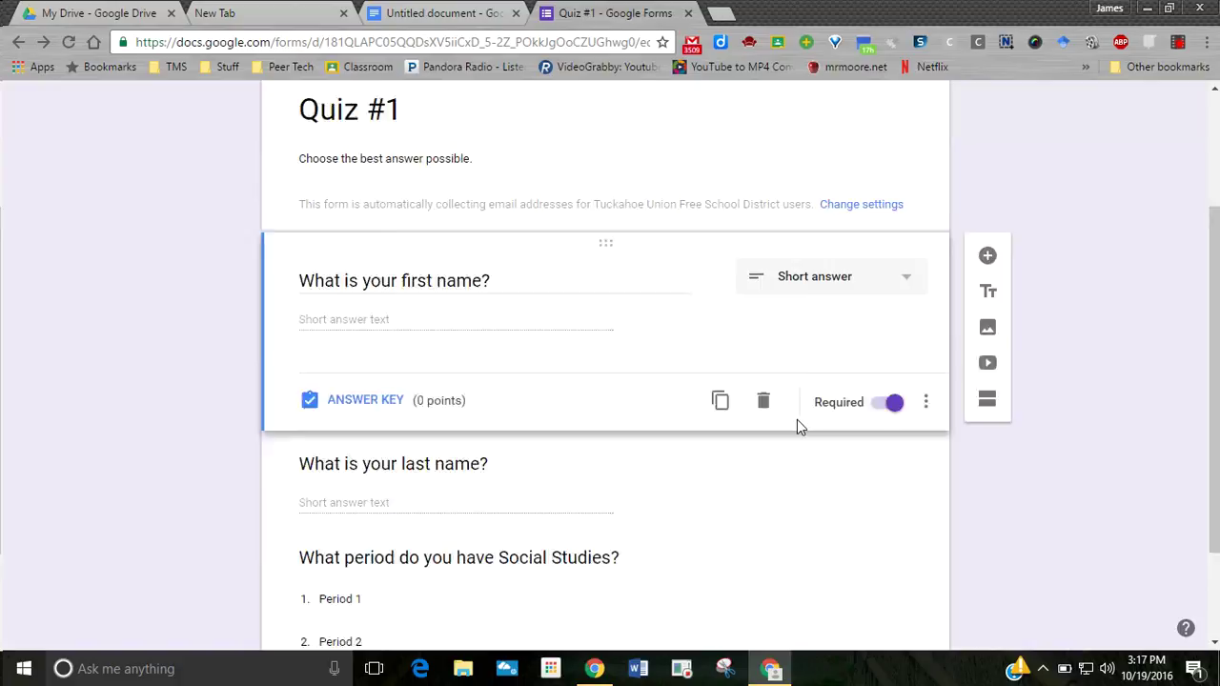
click(806, 474)
click(890, 453)
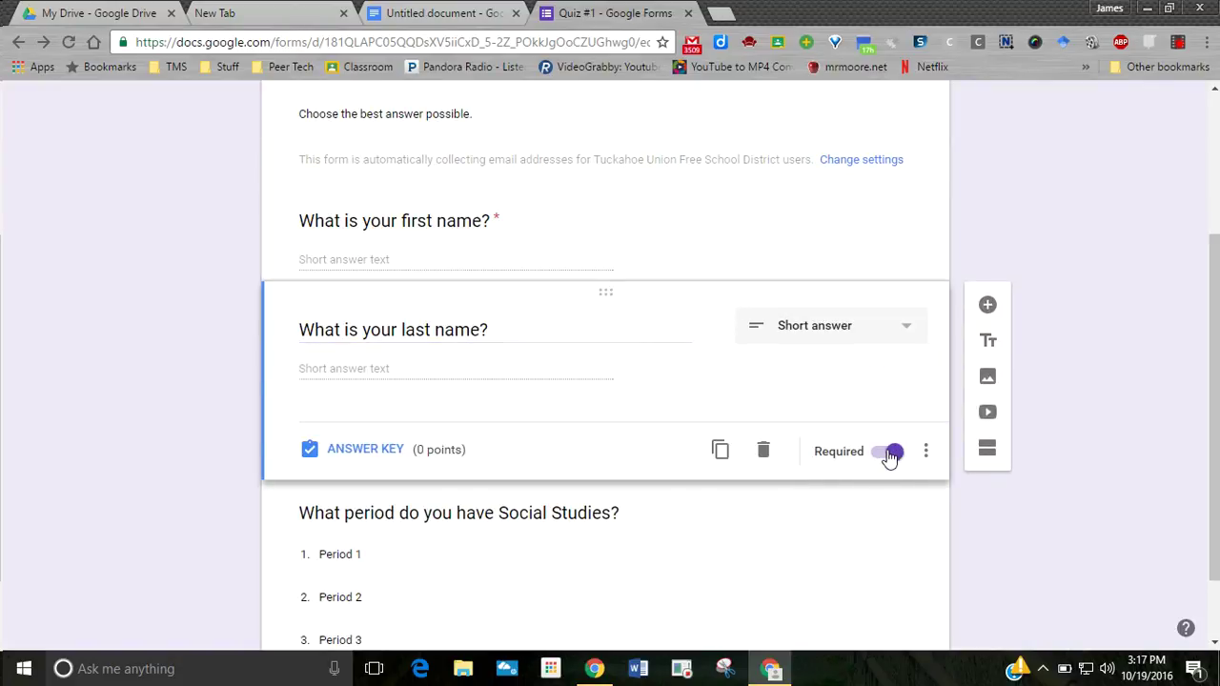
- Make the Social Studies period question required and add a new blank question
scroll(763, 524, down, 1)
click(789, 515)
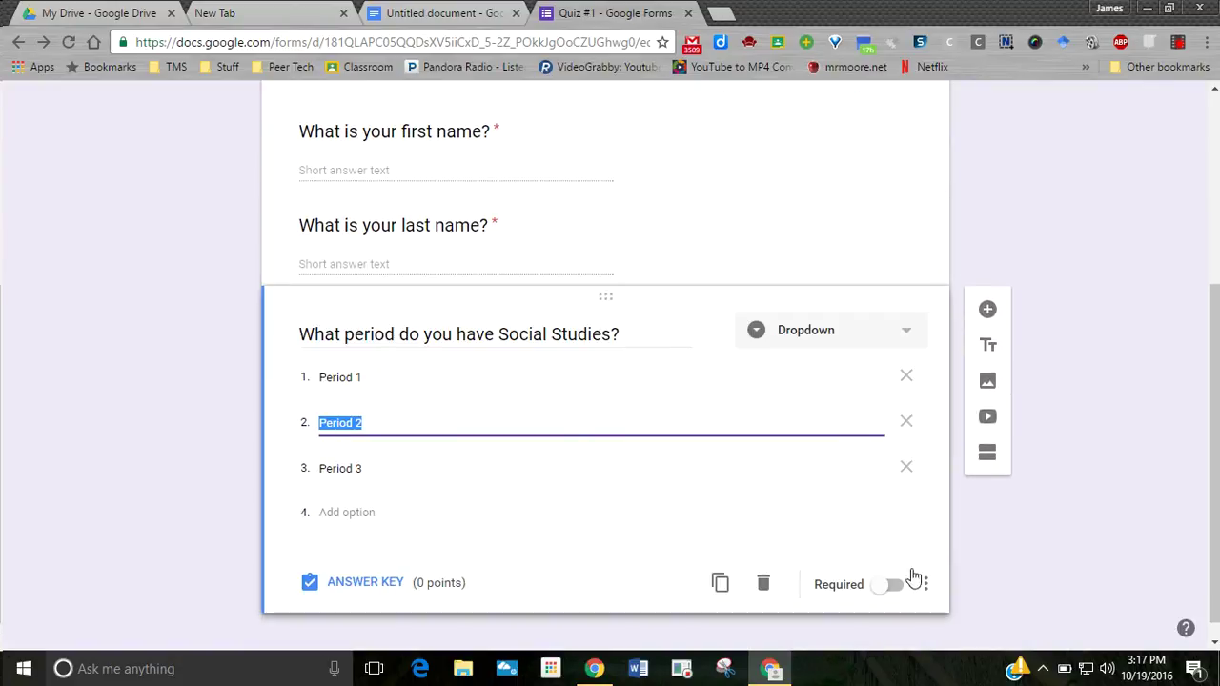
click(891, 585)
scroll(668, 470, down, 1)
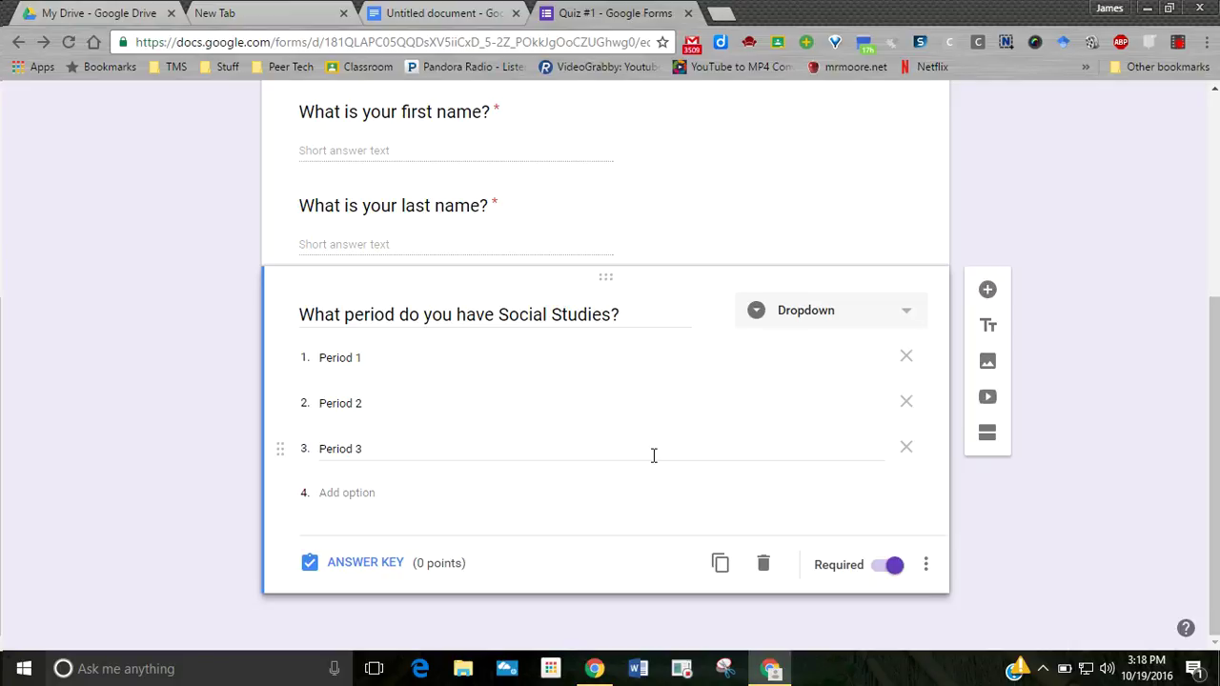
click(989, 291)
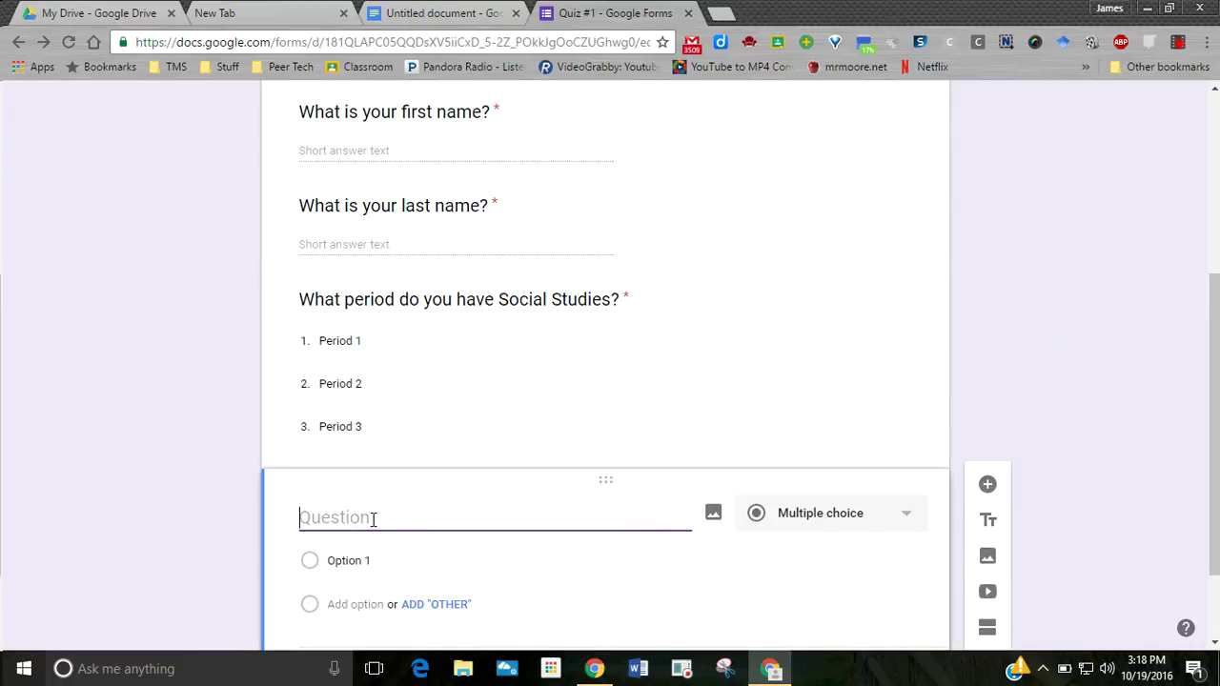
- Ask 'Which New York Baseball Team is the best?' with choices Boulders, Mets and Yankees
text(Which )
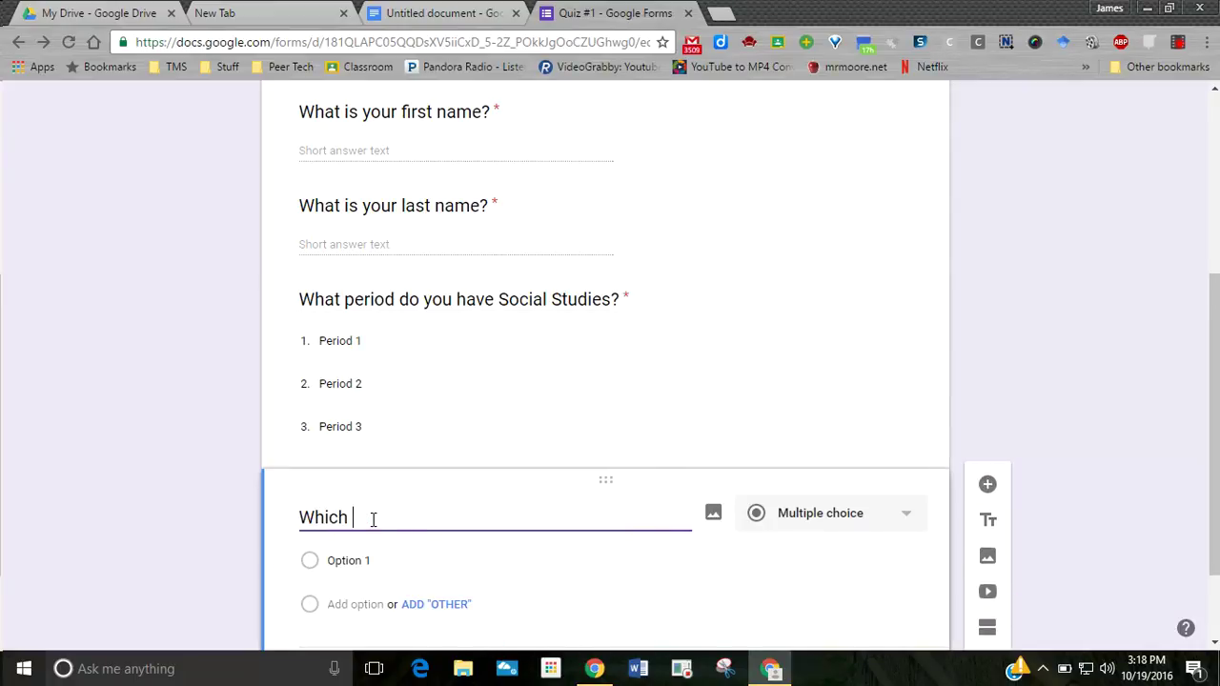
text(New York Baseball Tea)
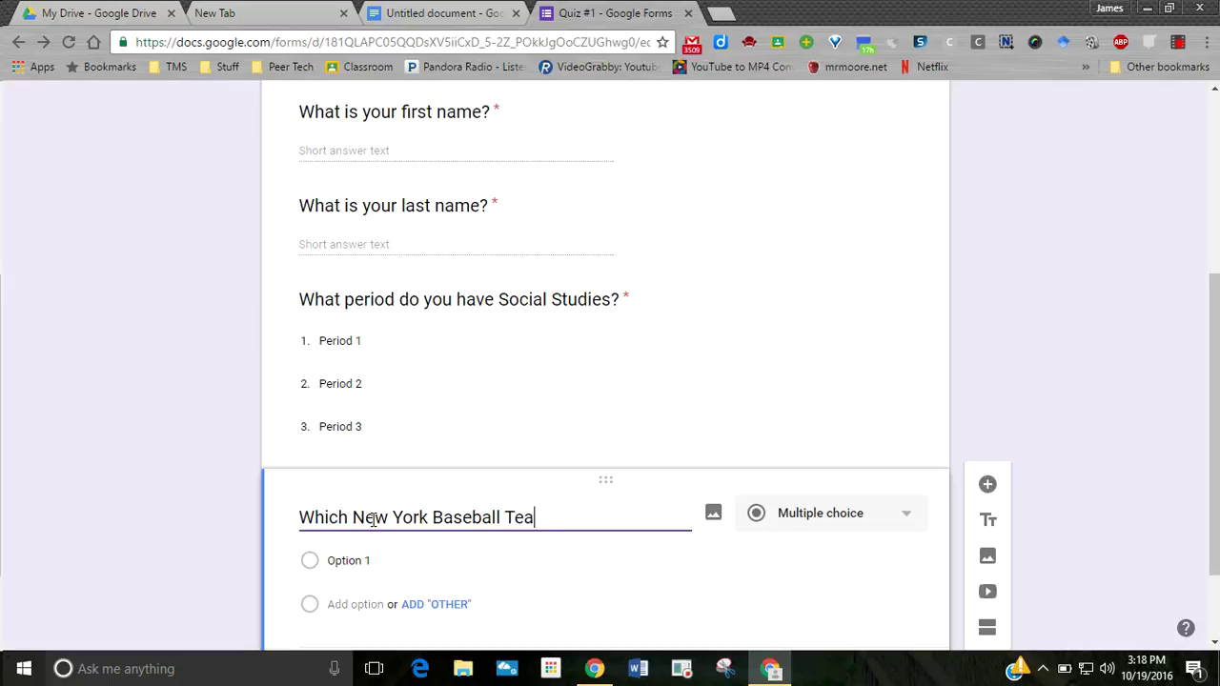
text(m is the best)
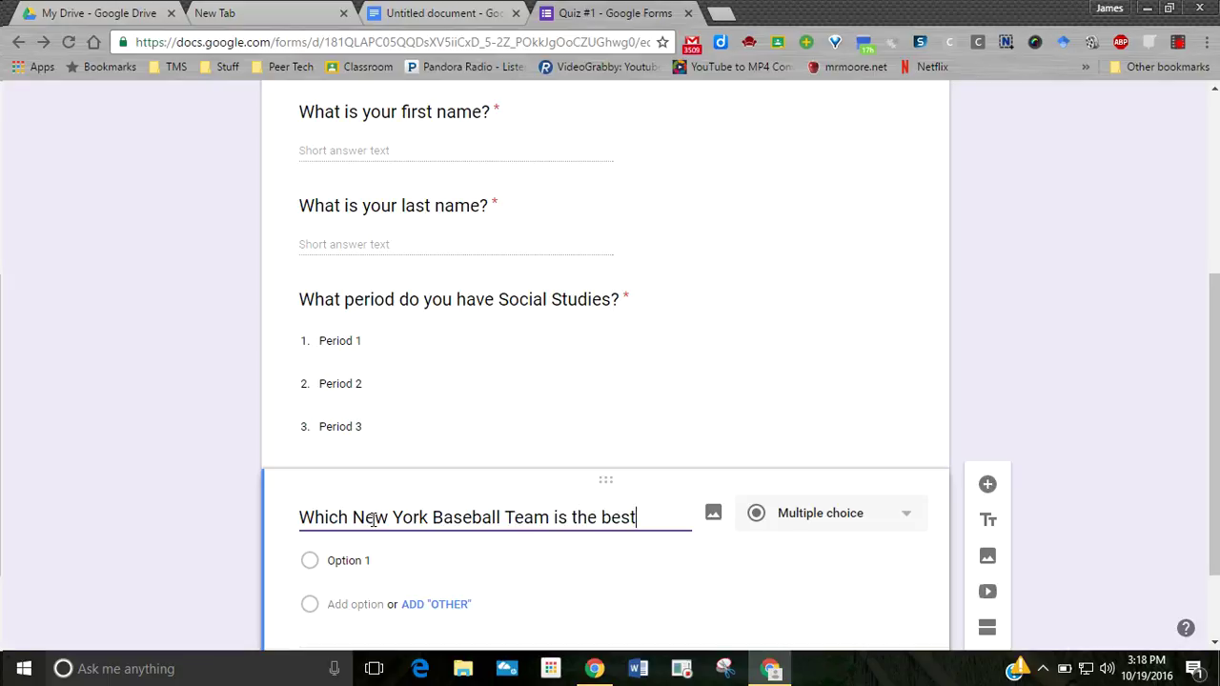
text(?)
click(445, 564)
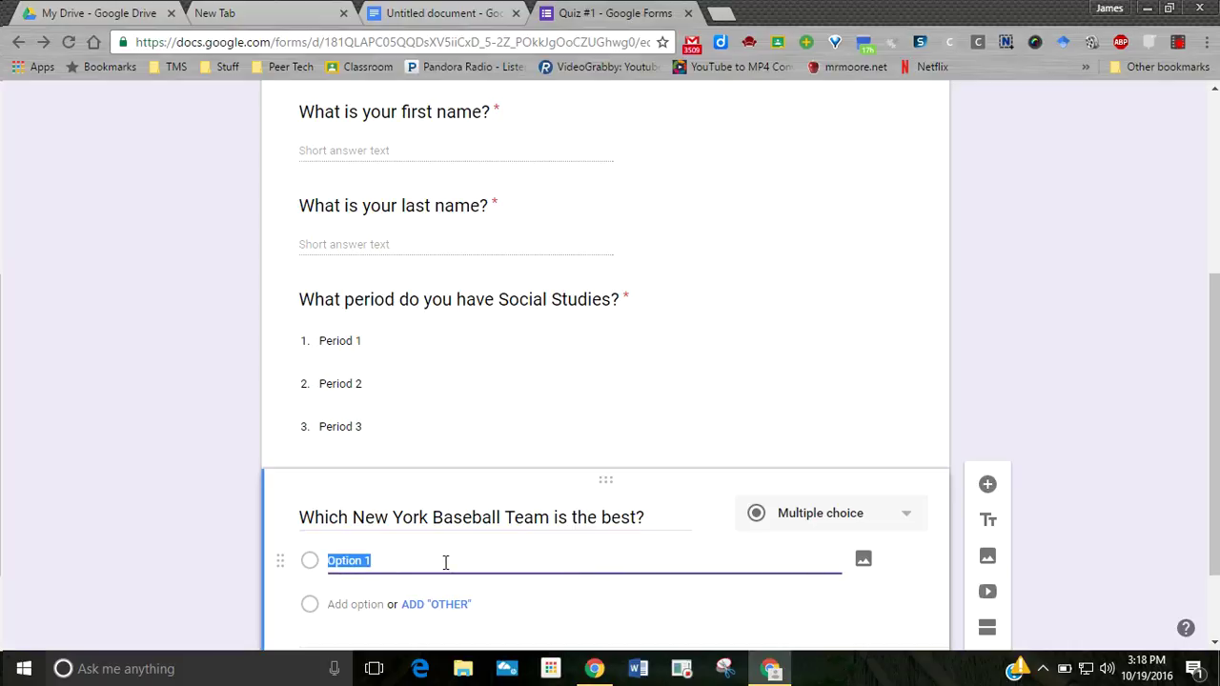
text(Boulders)
key(Tab)
key(Tab)
text(Mets)
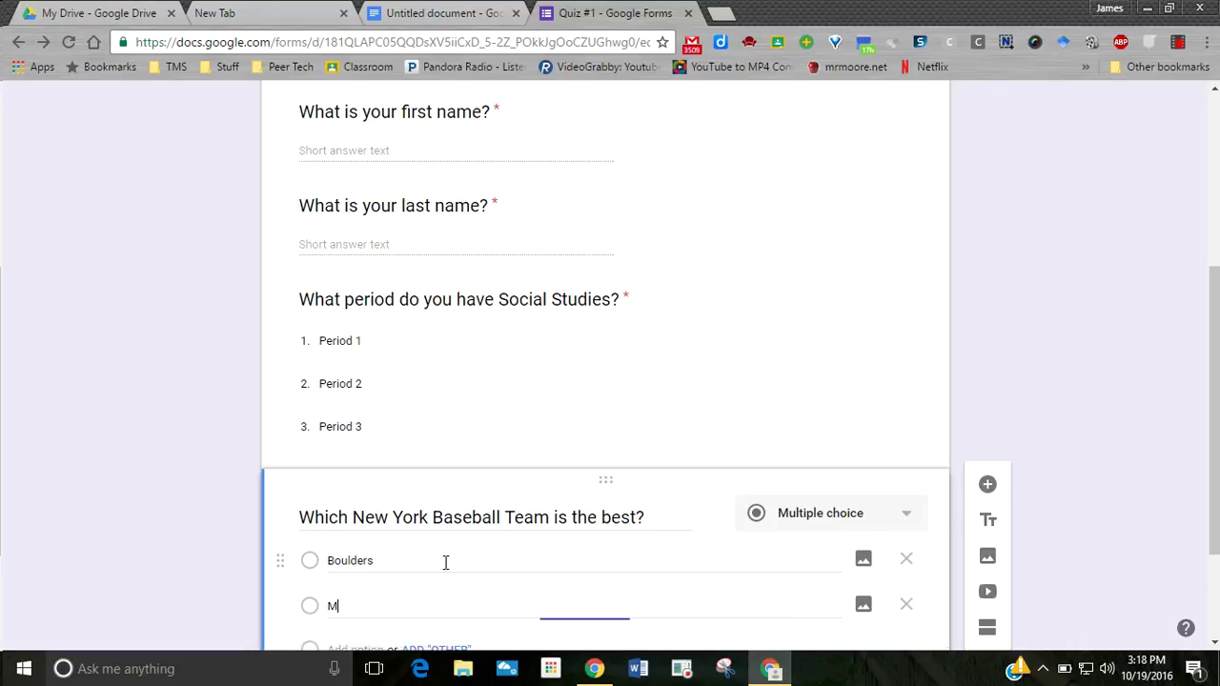
key(Tab)
key(Tab)
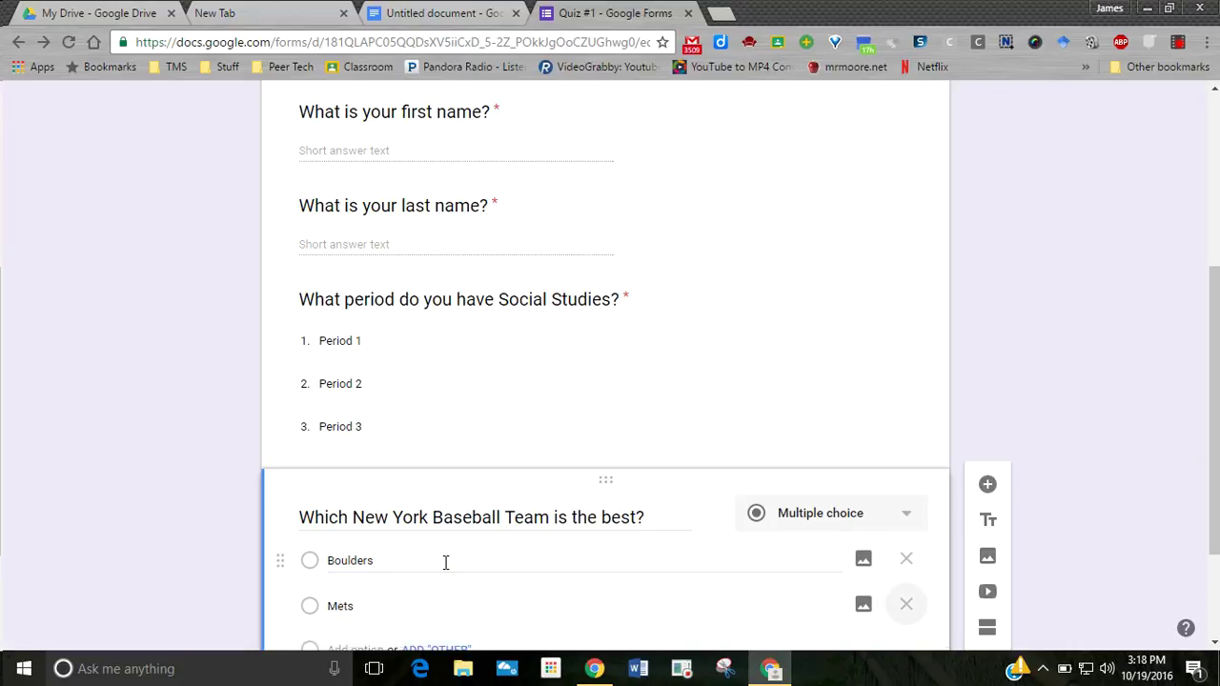
scroll(425, 529, down, 2)
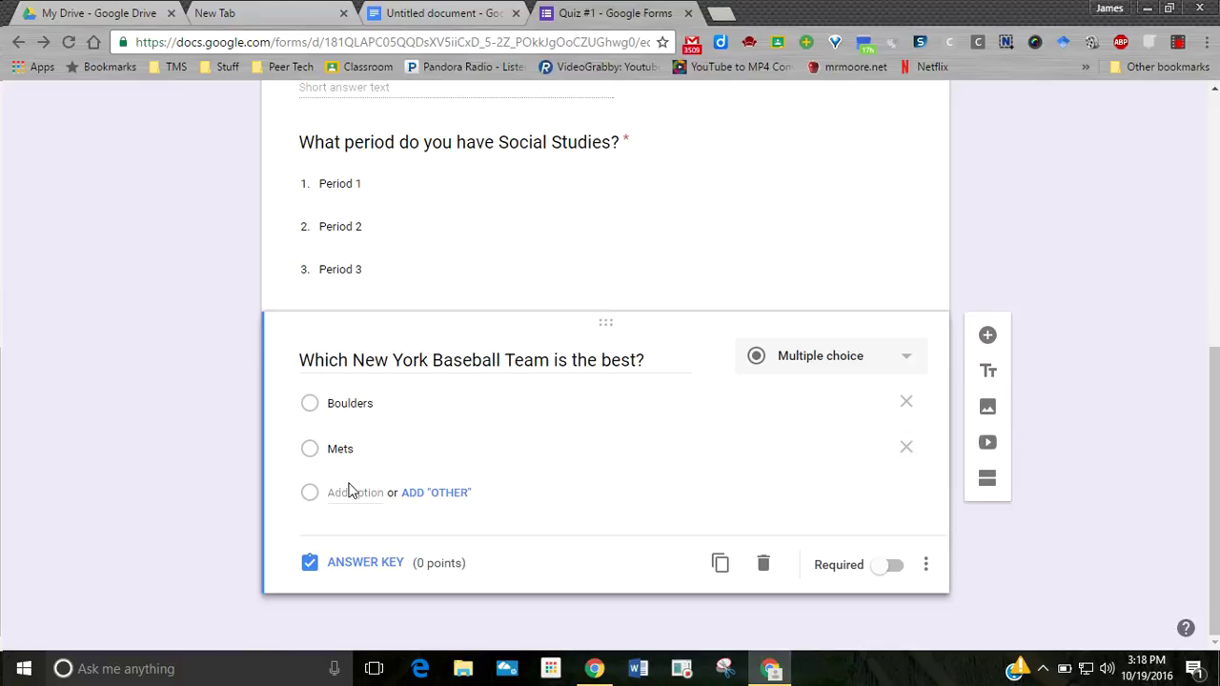
key(Tab)
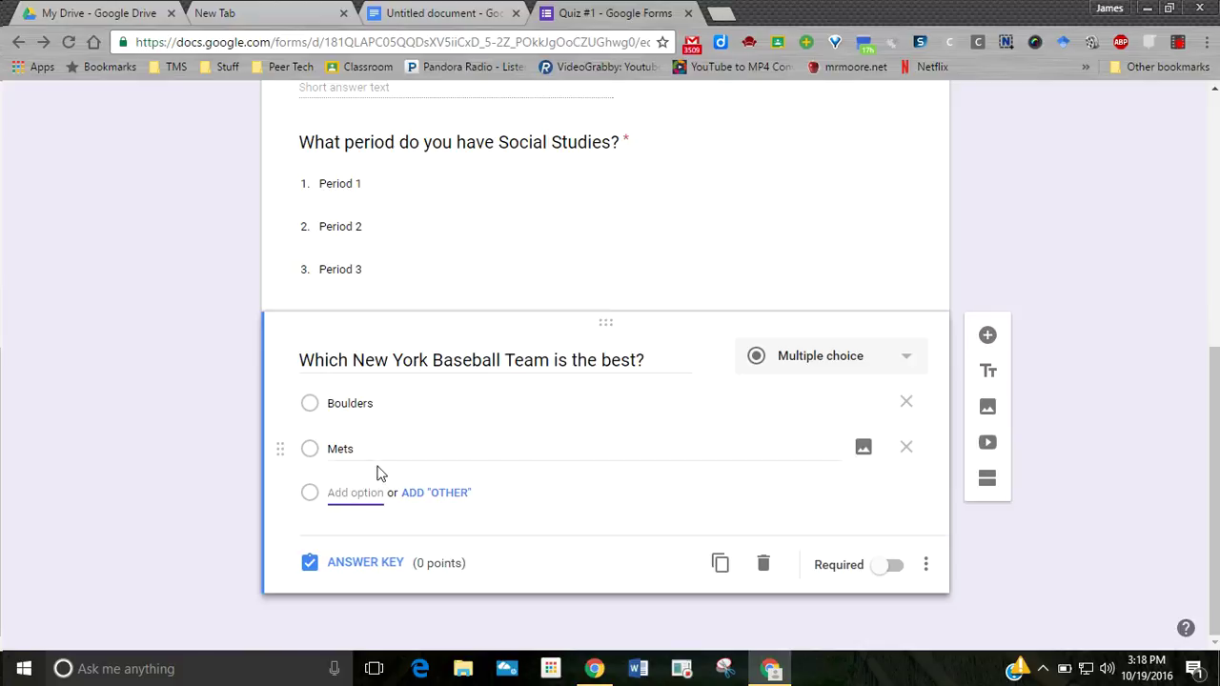
text(Yankees)
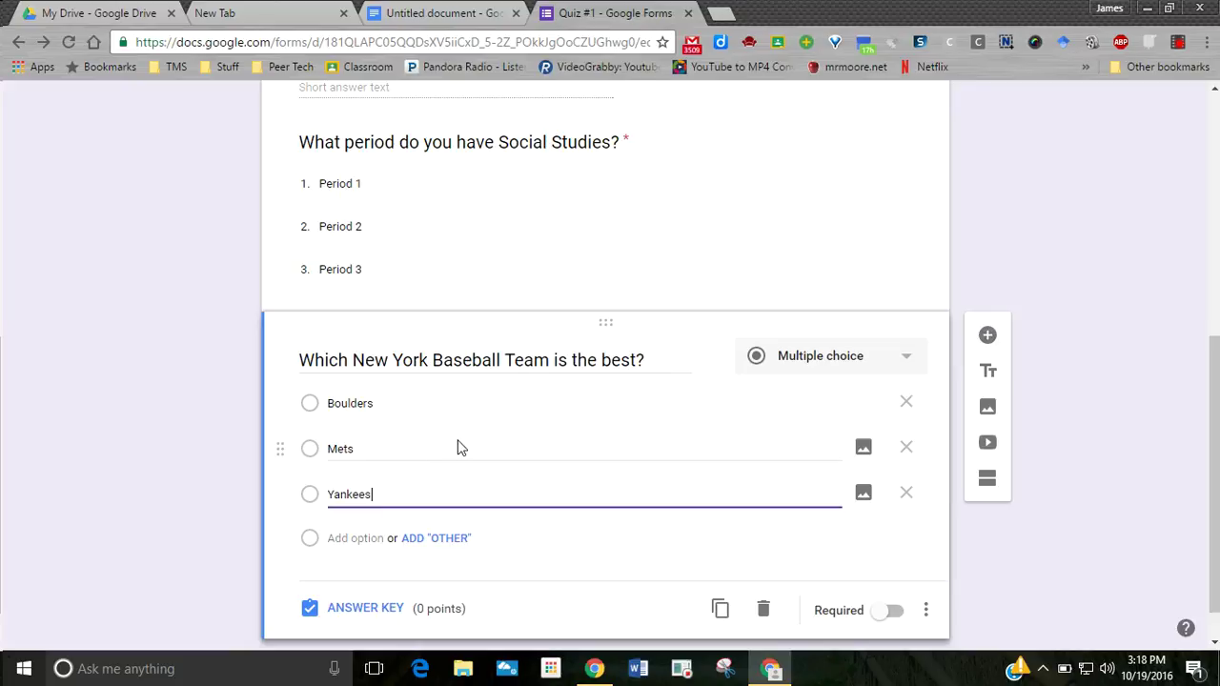
scroll(457, 447, down, 1)
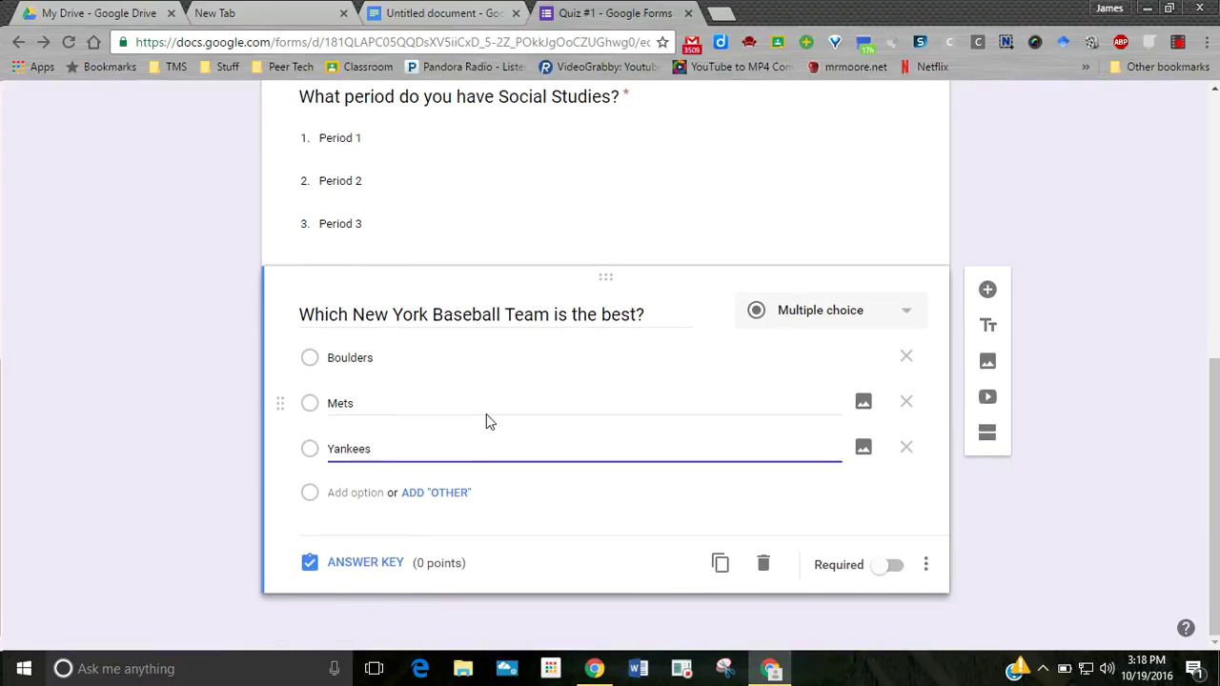
click(345, 564)
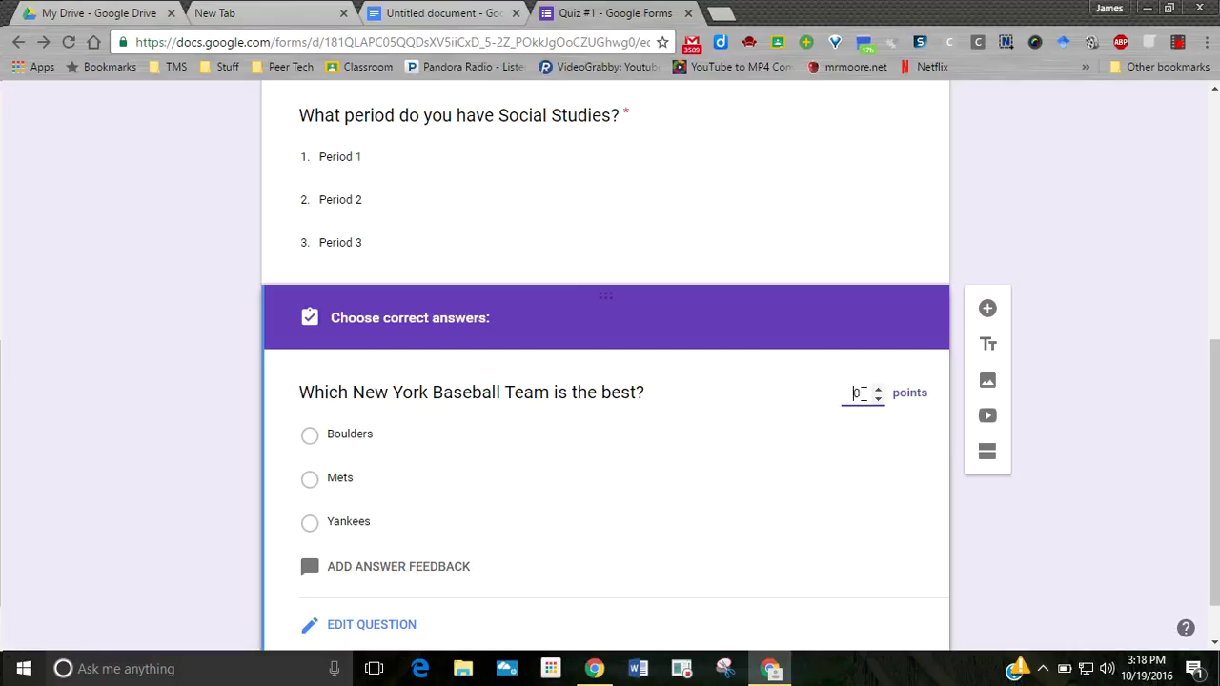
- Set Yankees as the correct answer worth 10 points, then add a new question
click(857, 395)
text(1)
scroll(585, 463, down, 1)
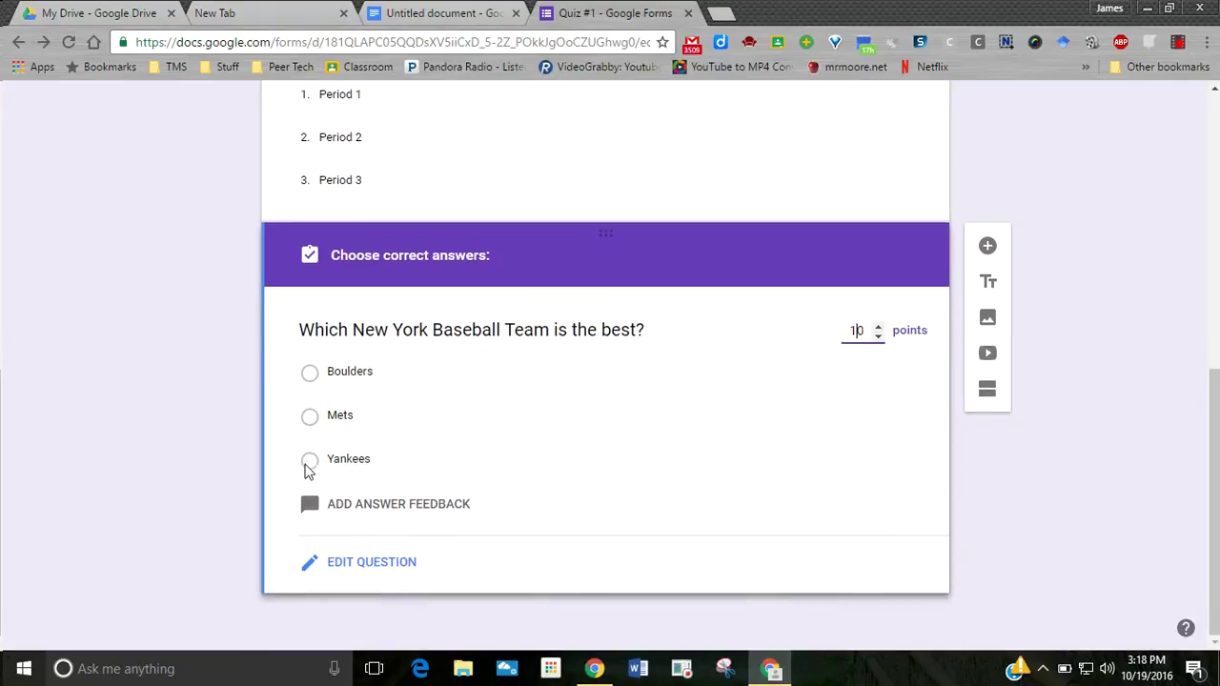
click(310, 462)
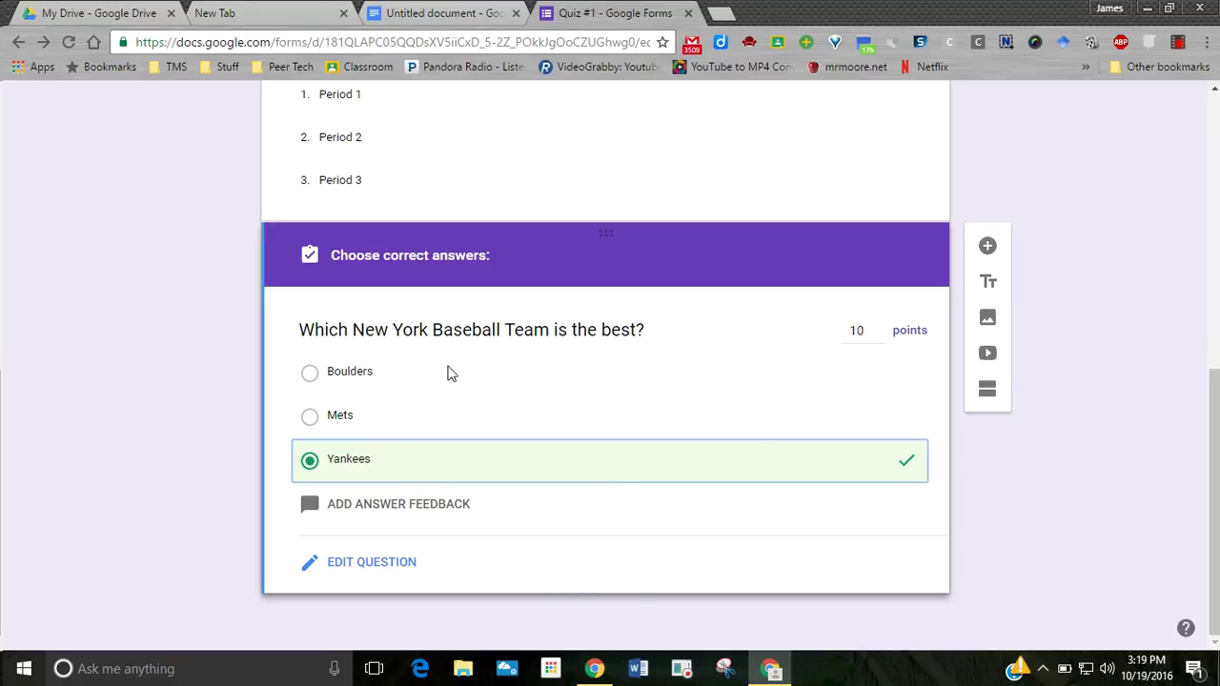
click(988, 248)
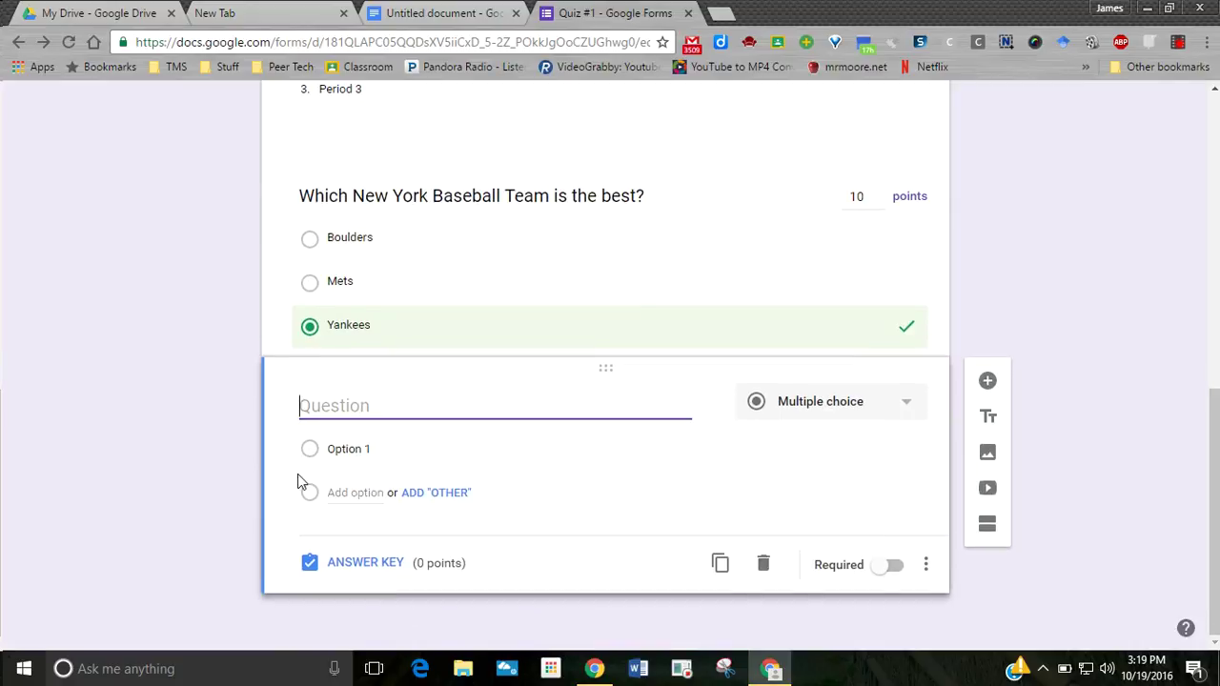
- Title the new question 'Which new television show is most popular?'
text(Which New)
key(BackSpace)
key(BackSpace)
key(BackSpace)
text(nw)
key(BackSpace)
key(BackSpace)
text(ew t)
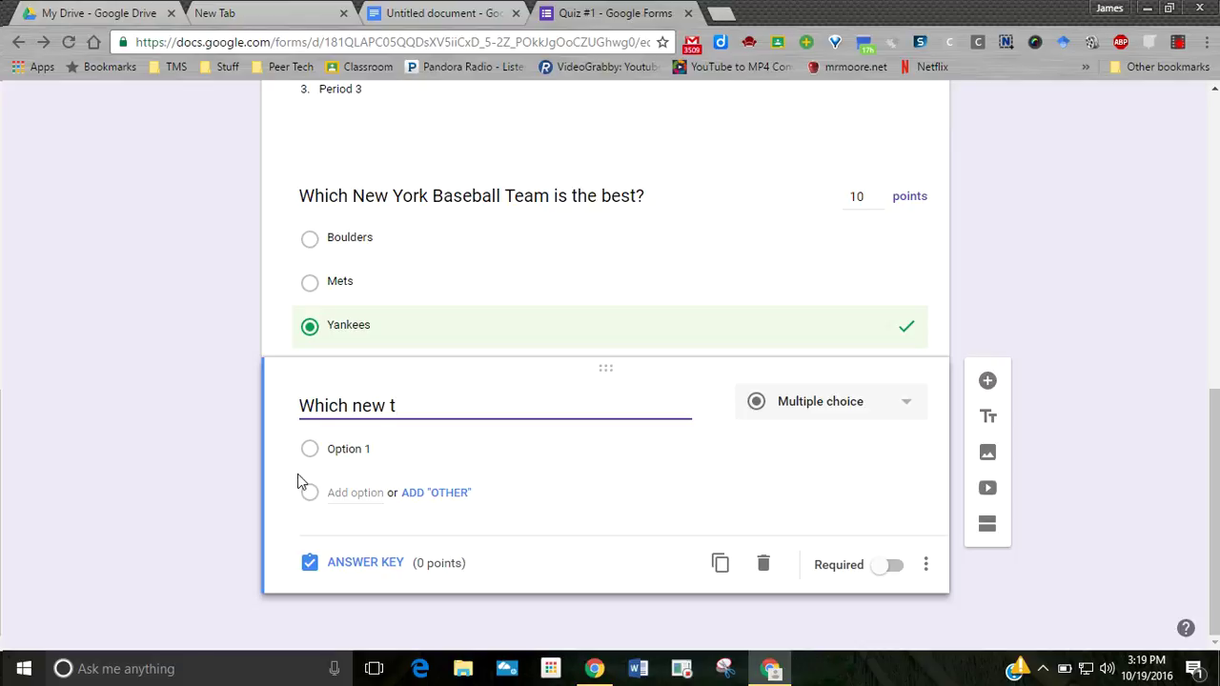
text(elevision sho)
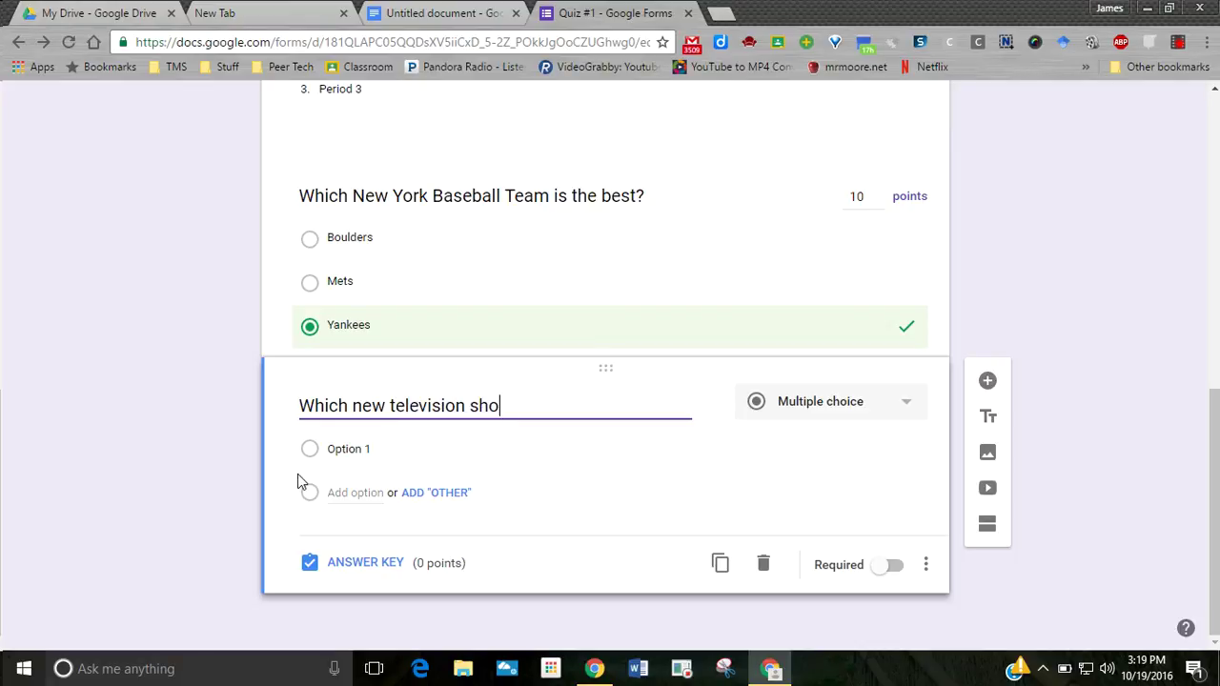
text(w is the best)
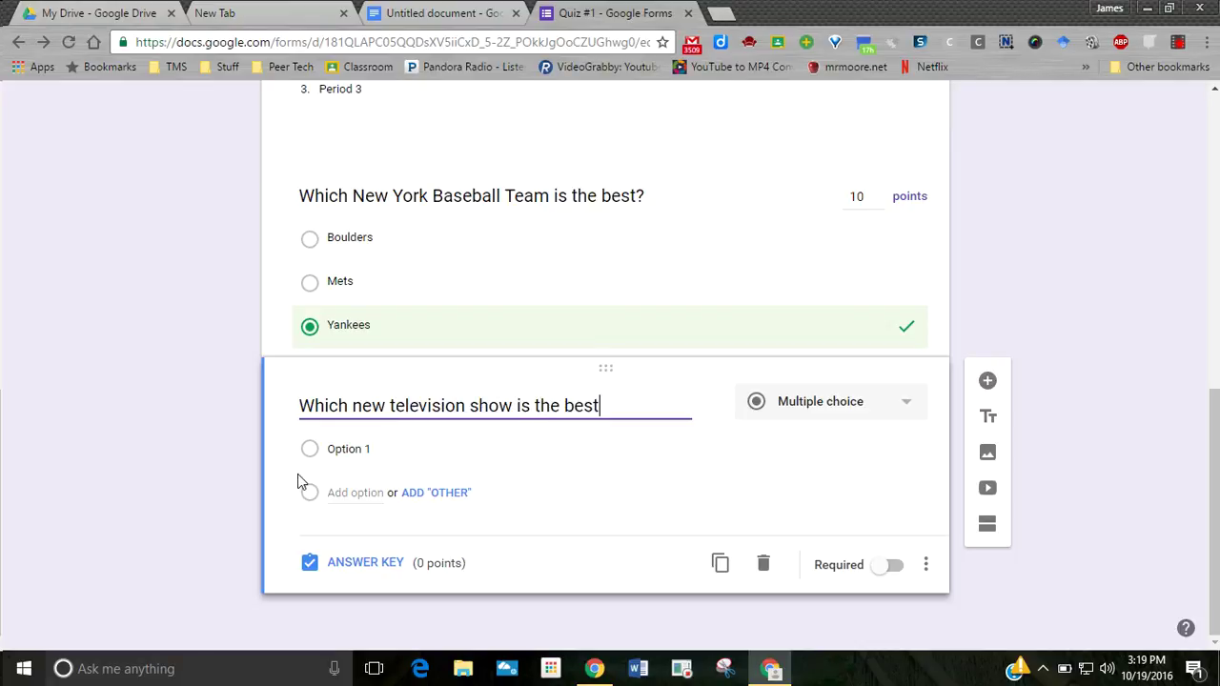
key(BackSpace)
key(BackSpace)
key(BackSpace)
key(BackSpace)
text(most popular)
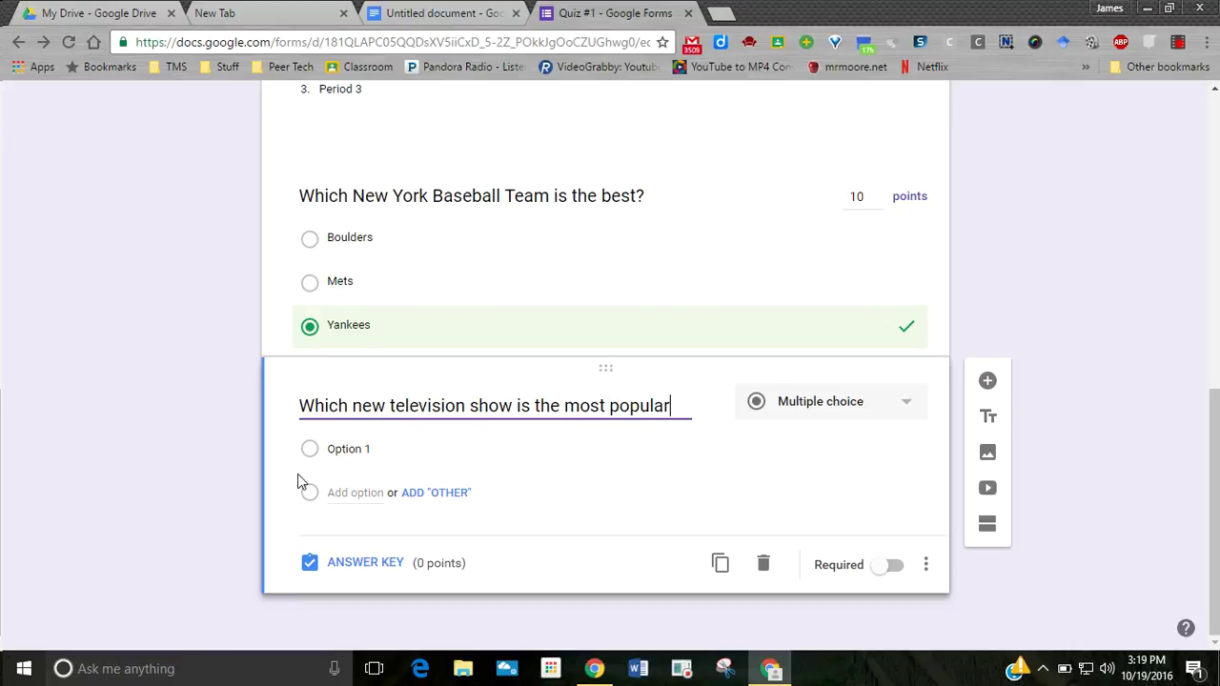
text(?)
- Add the answer choices This is Us, Gotham, Quantico and Wives of New Jersey
click(356, 450)
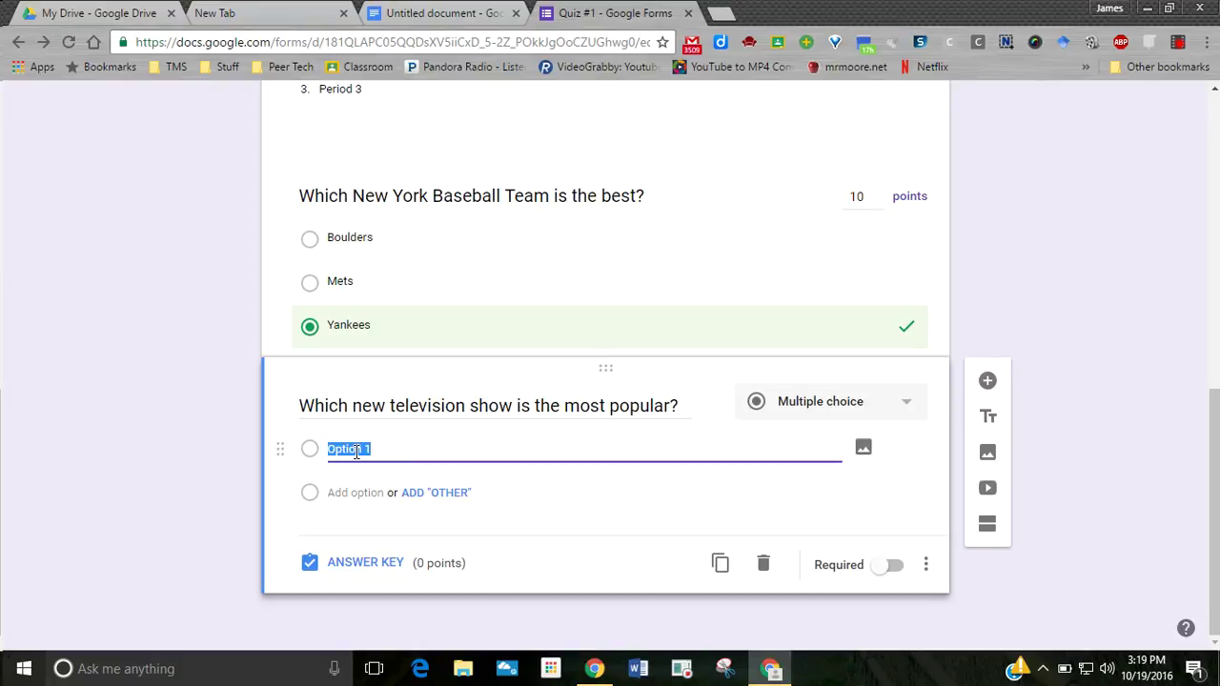
text(T)
key(Tab)
key(Tab)
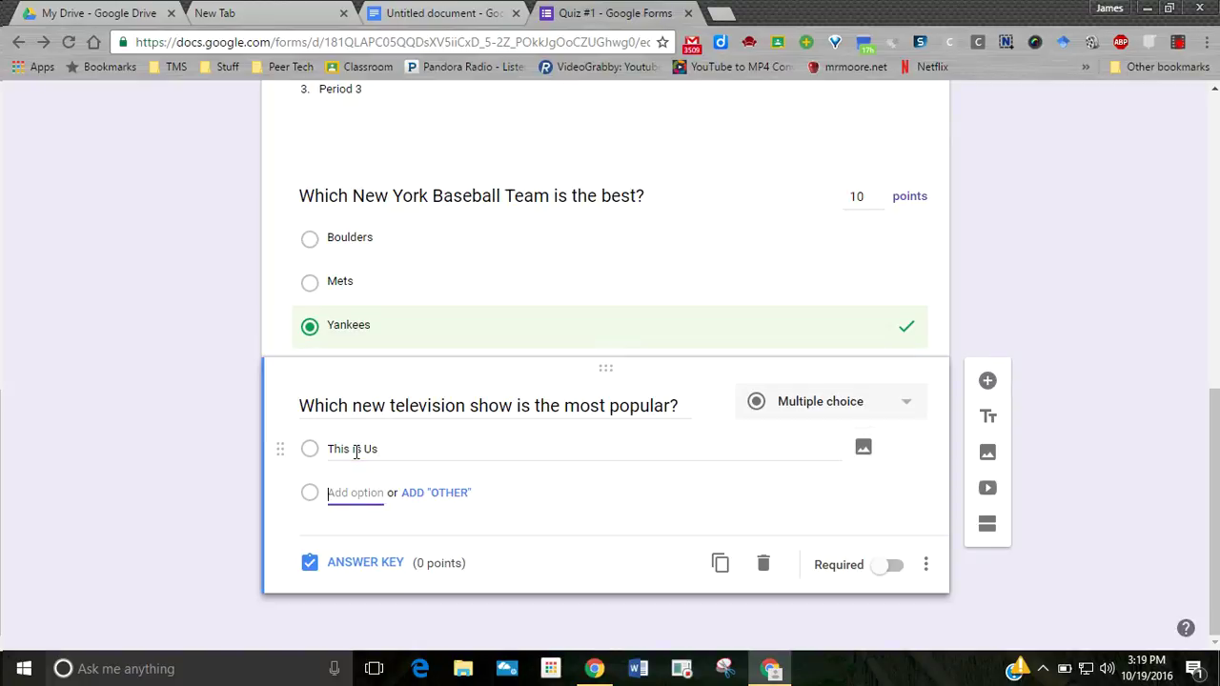
text(Gotham)
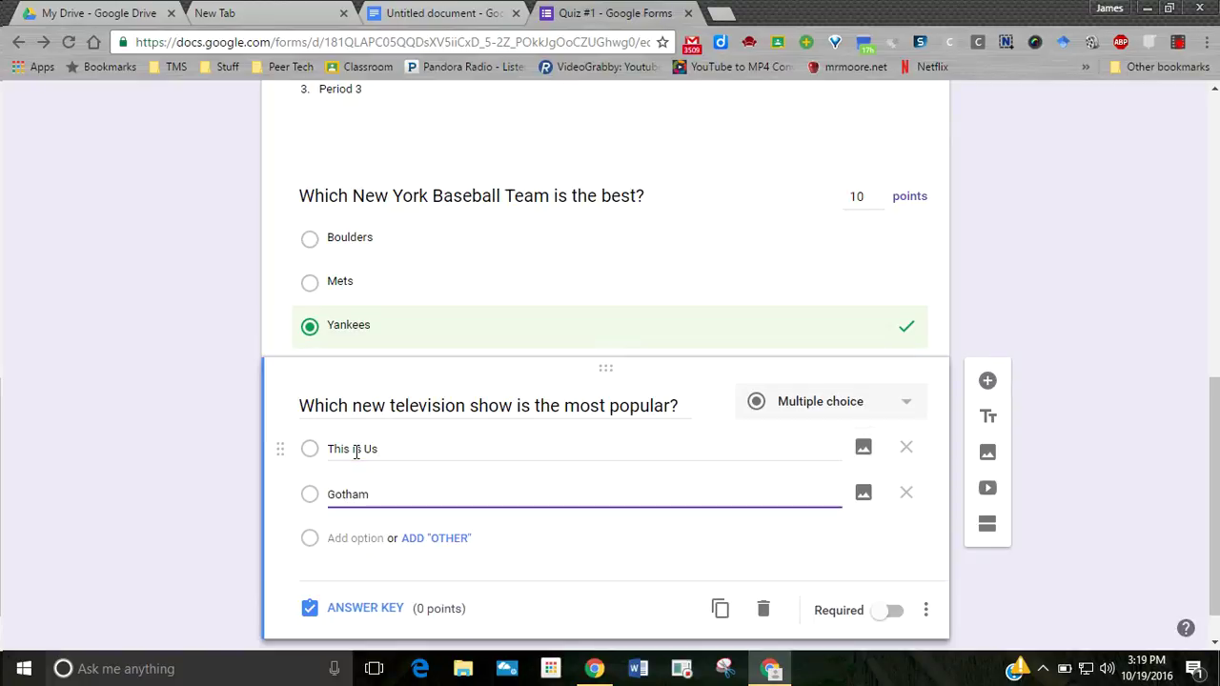
key(Tab)
key(Tab)
key(Tab)
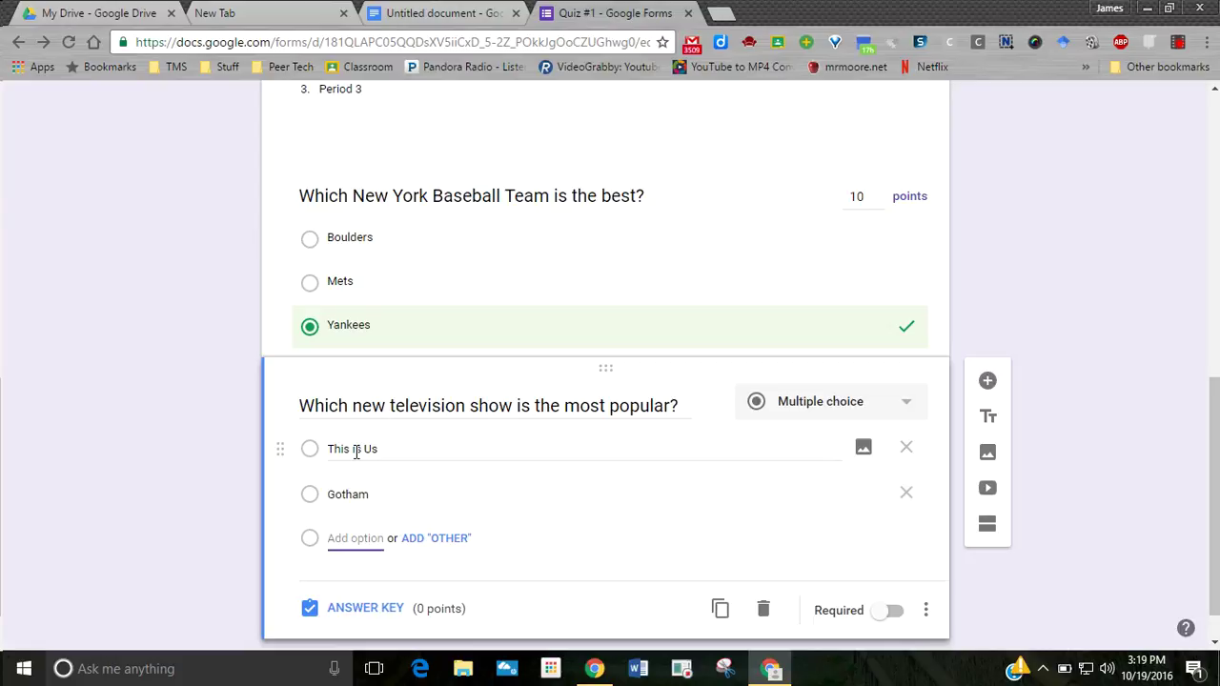
text(Quan)
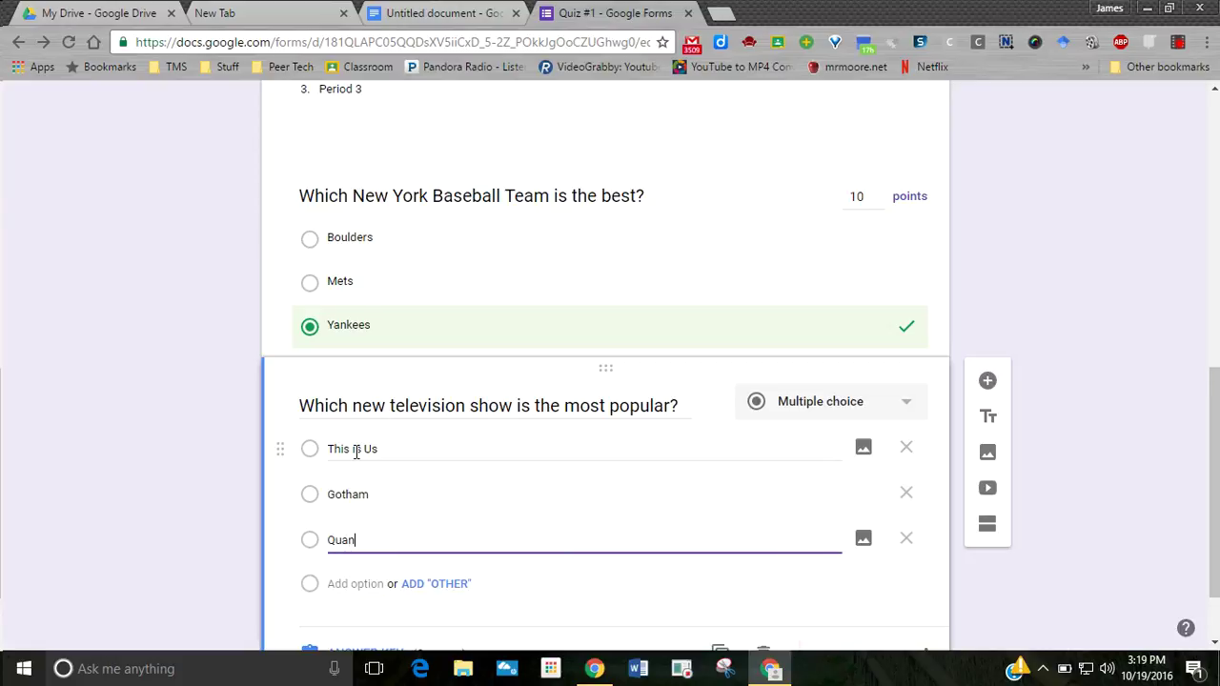
text(tico)
key(Tab)
key(Tab)
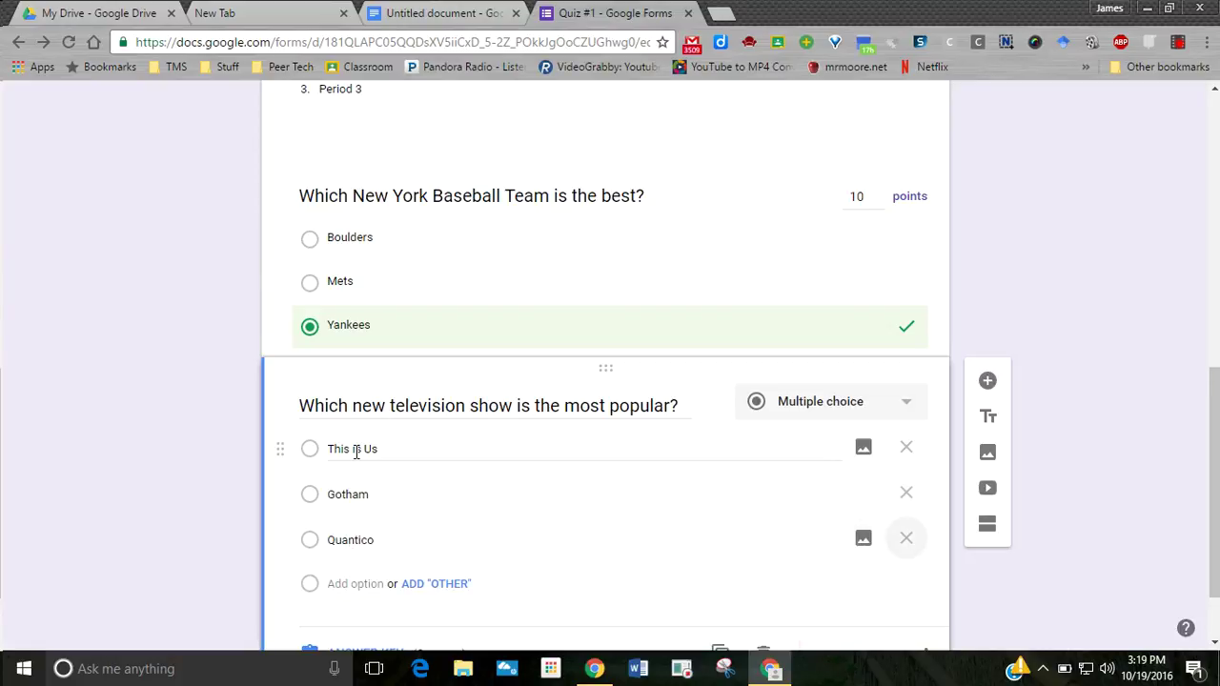
key(Tab)
text(Wive)
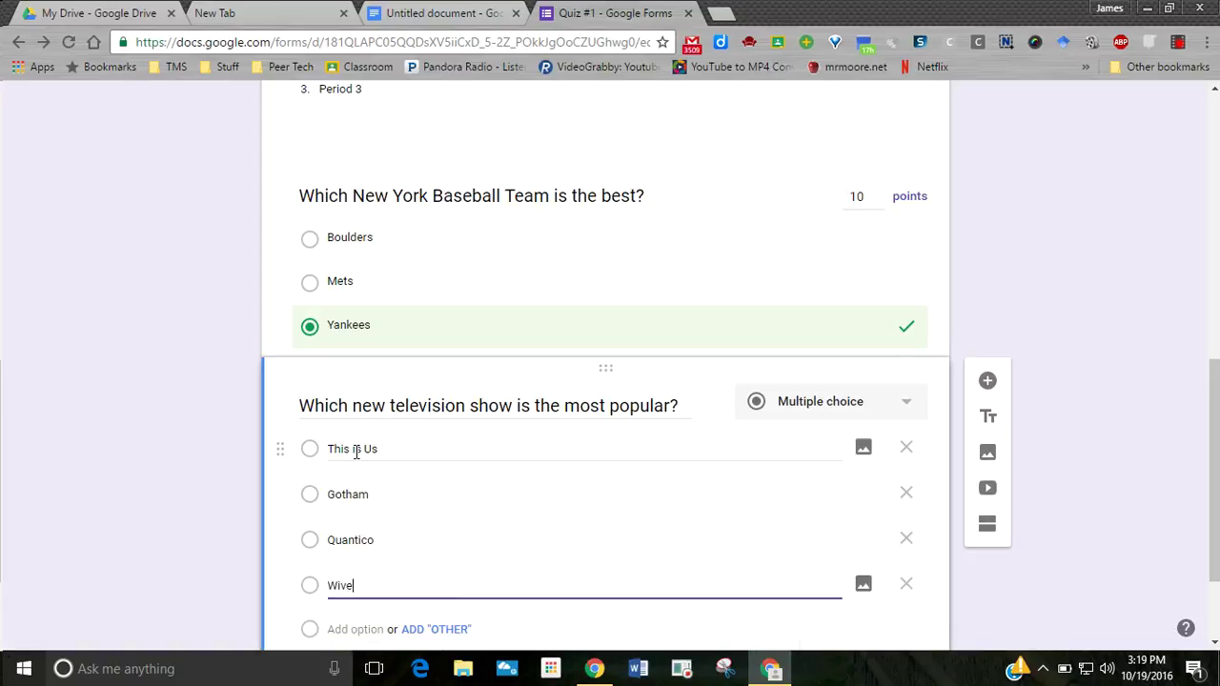
text(s of New Jersey)
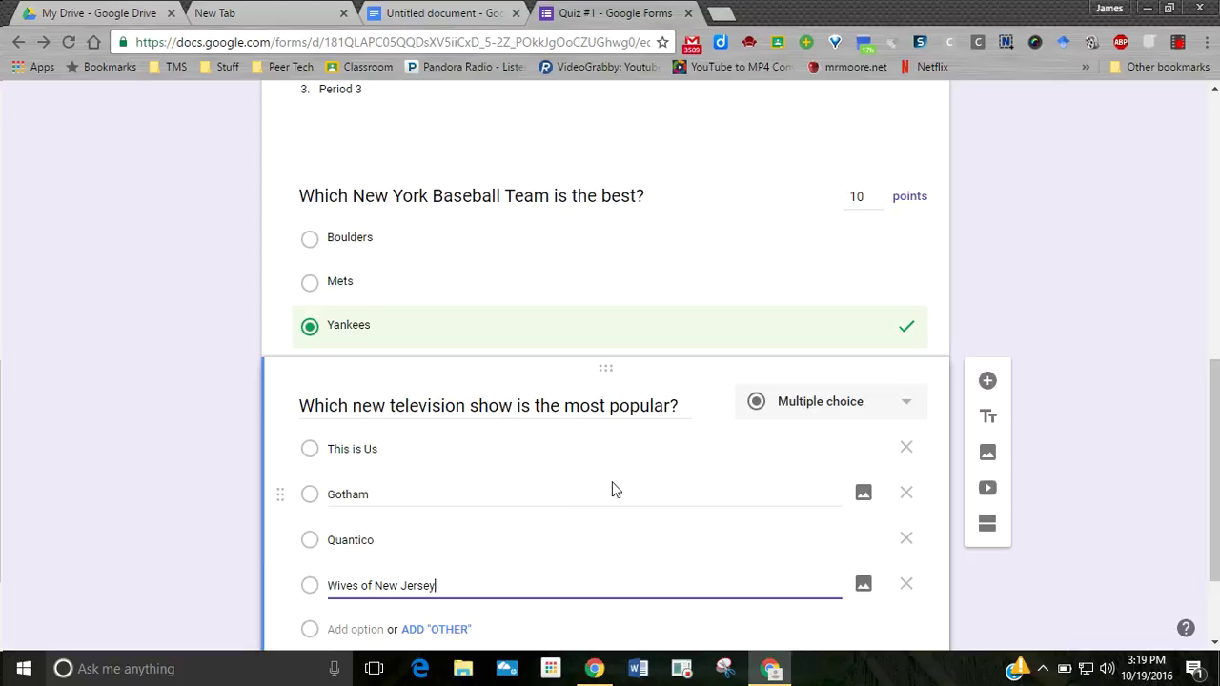
scroll(629, 476, down, 1)
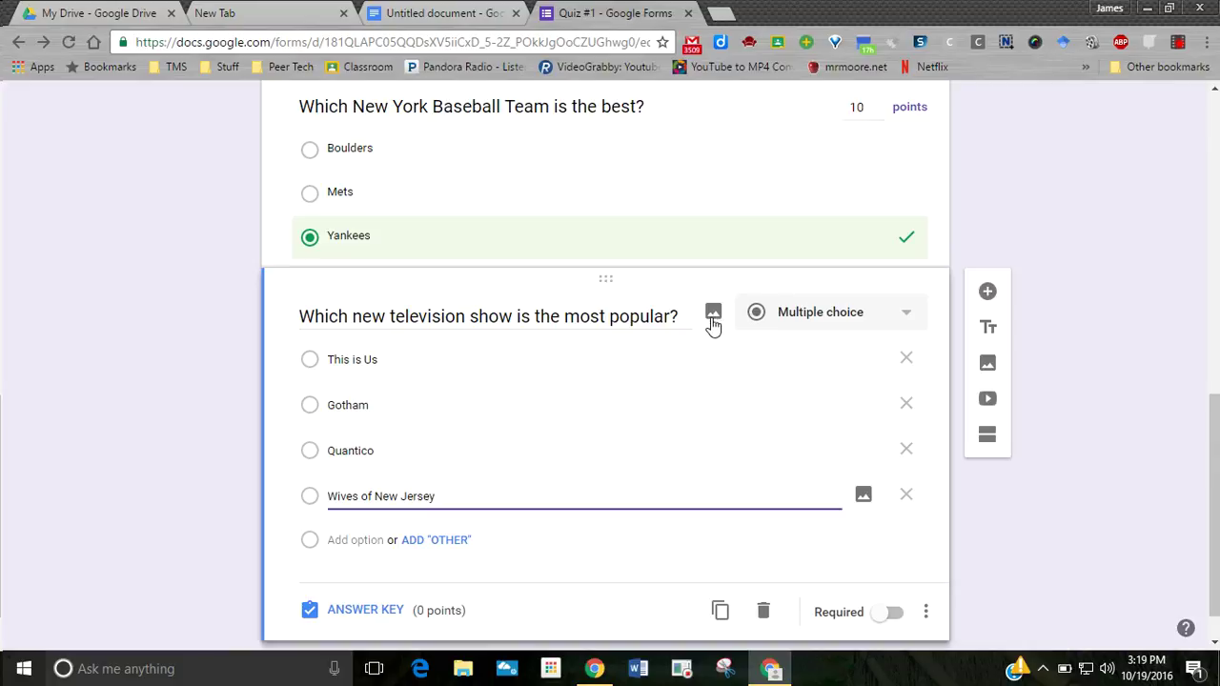
scroll(720, 326, down, 1)
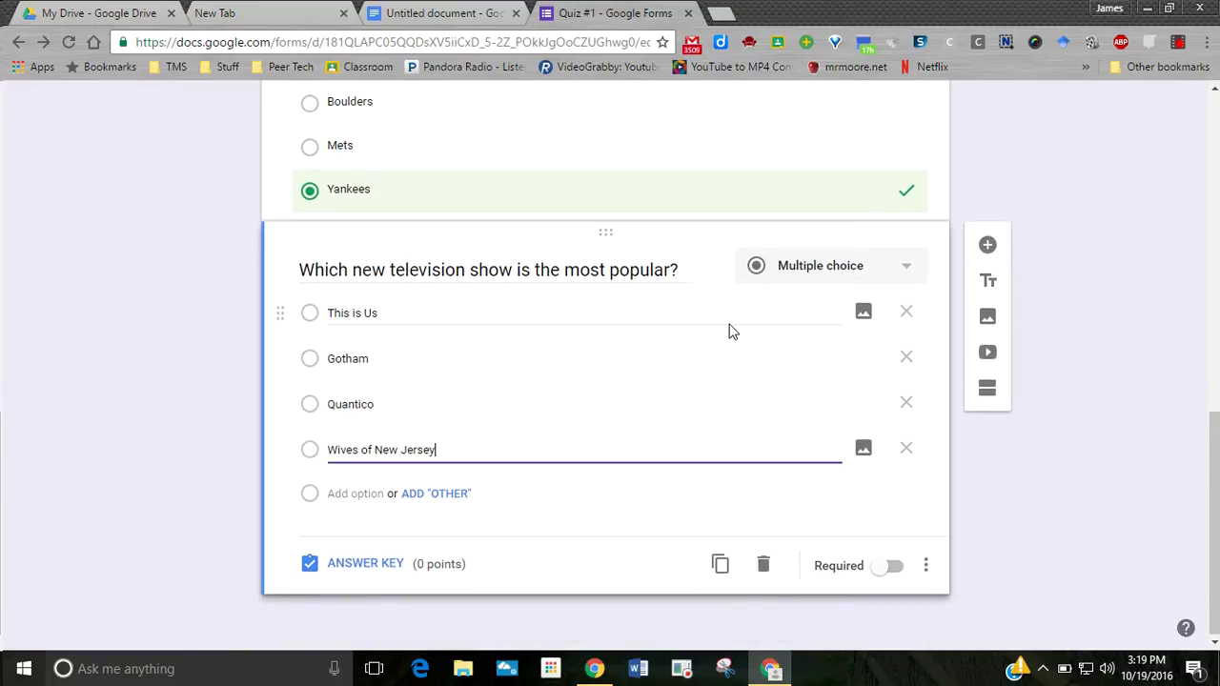
- Mark This is Us as the correct 10-point answer in the answer key
click(337, 562)
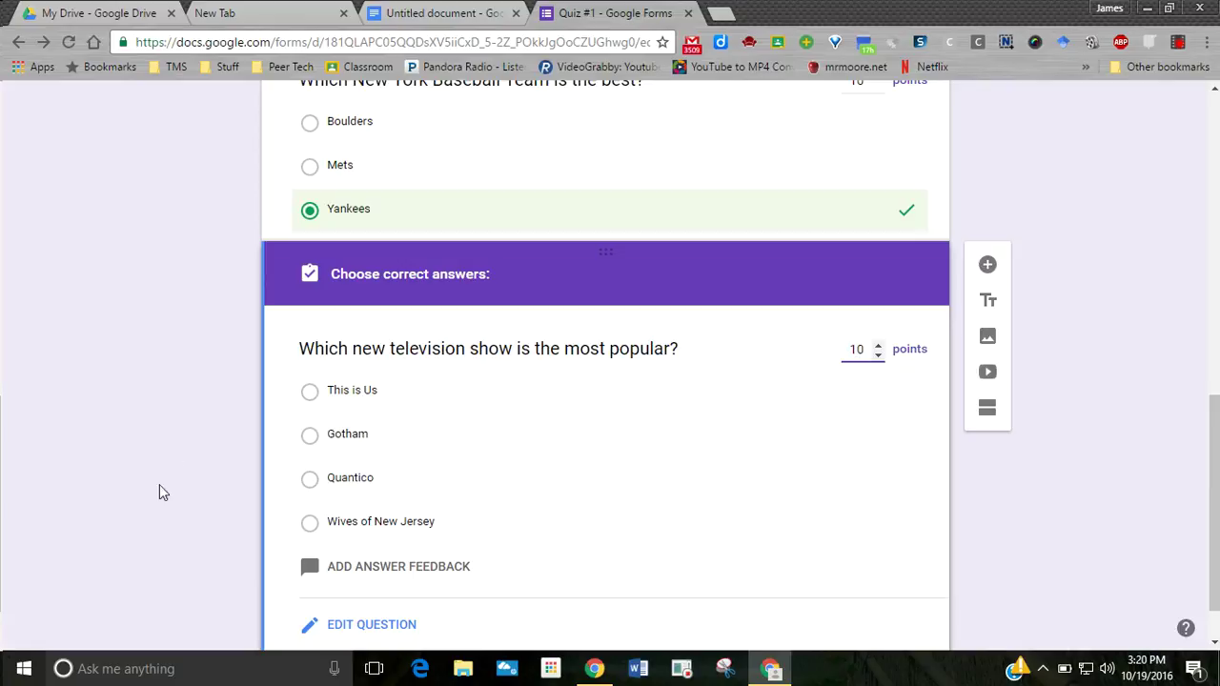
click(307, 398)
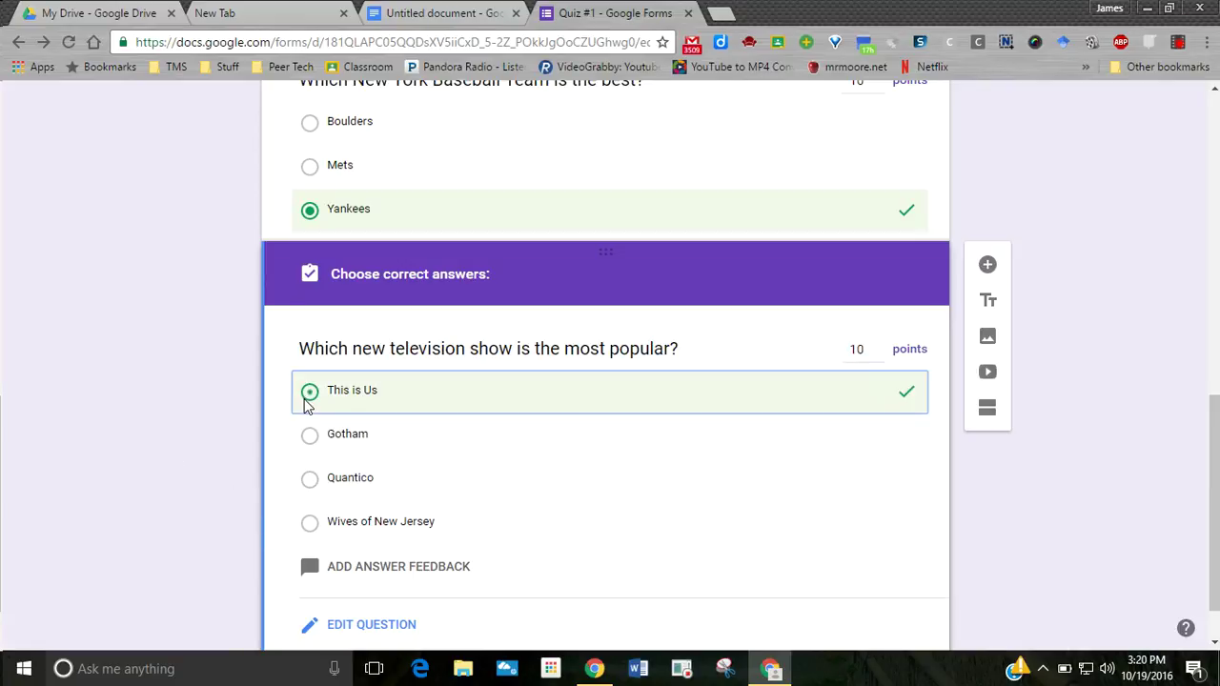
scroll(548, 449, down, 1)
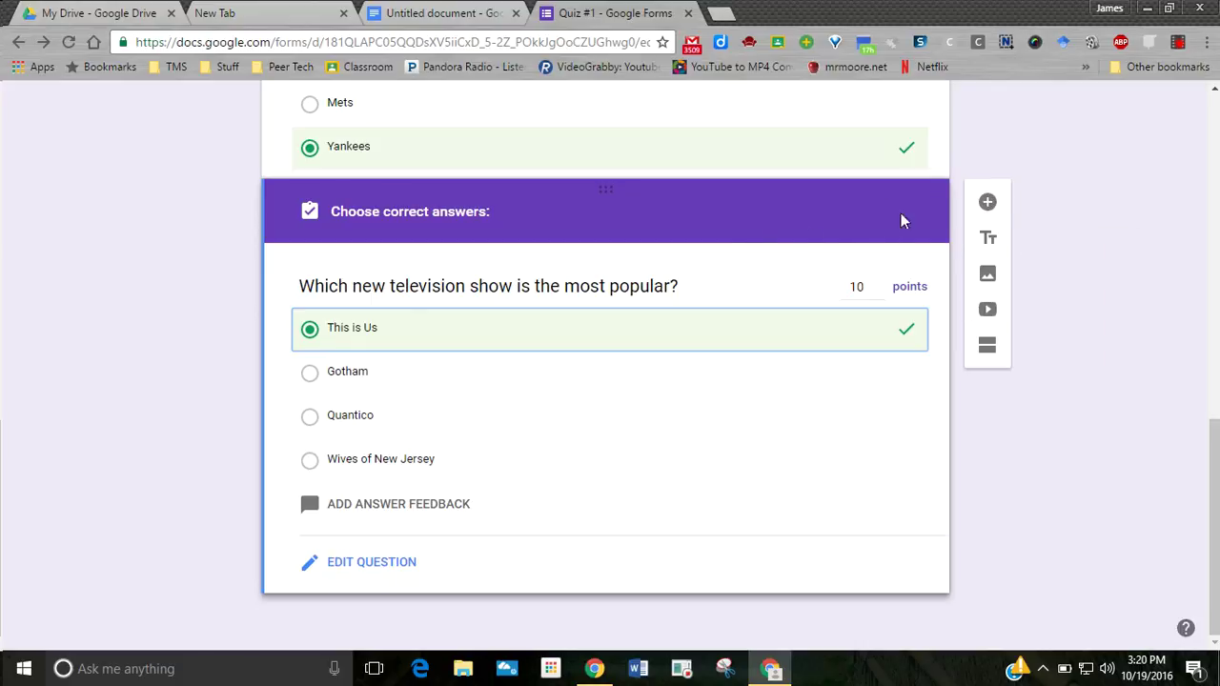
- Add a new blank question below the TV-show question
click(986, 208)
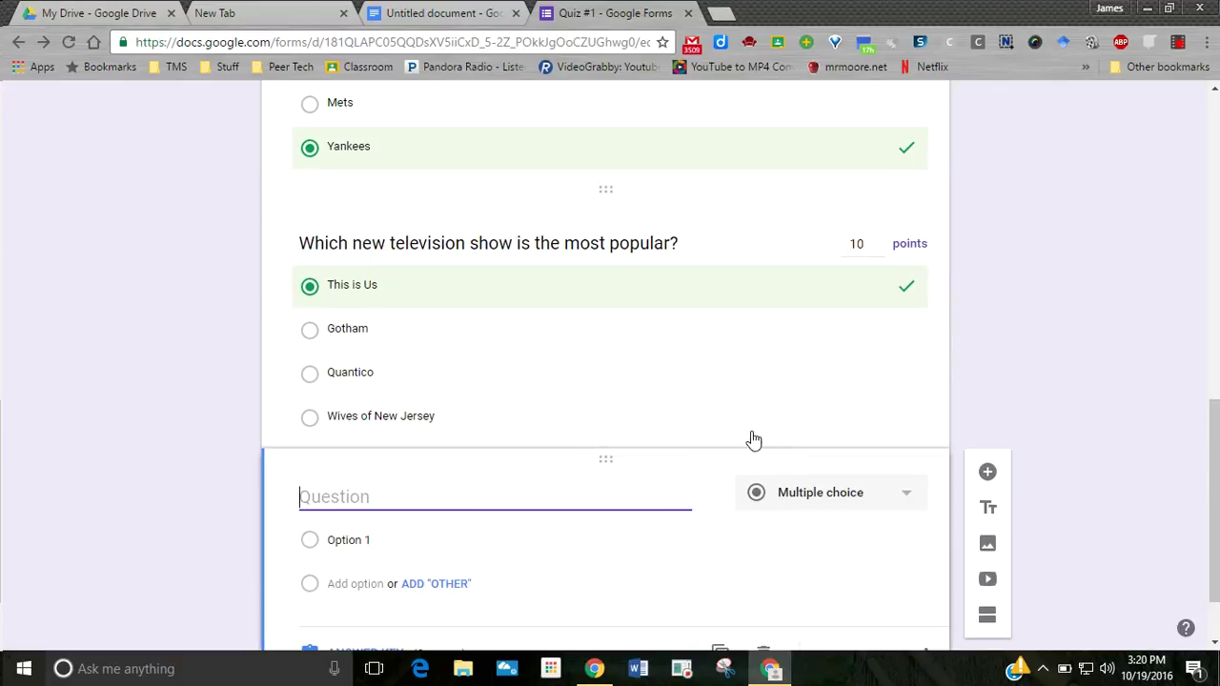
scroll(633, 414, down, 1)
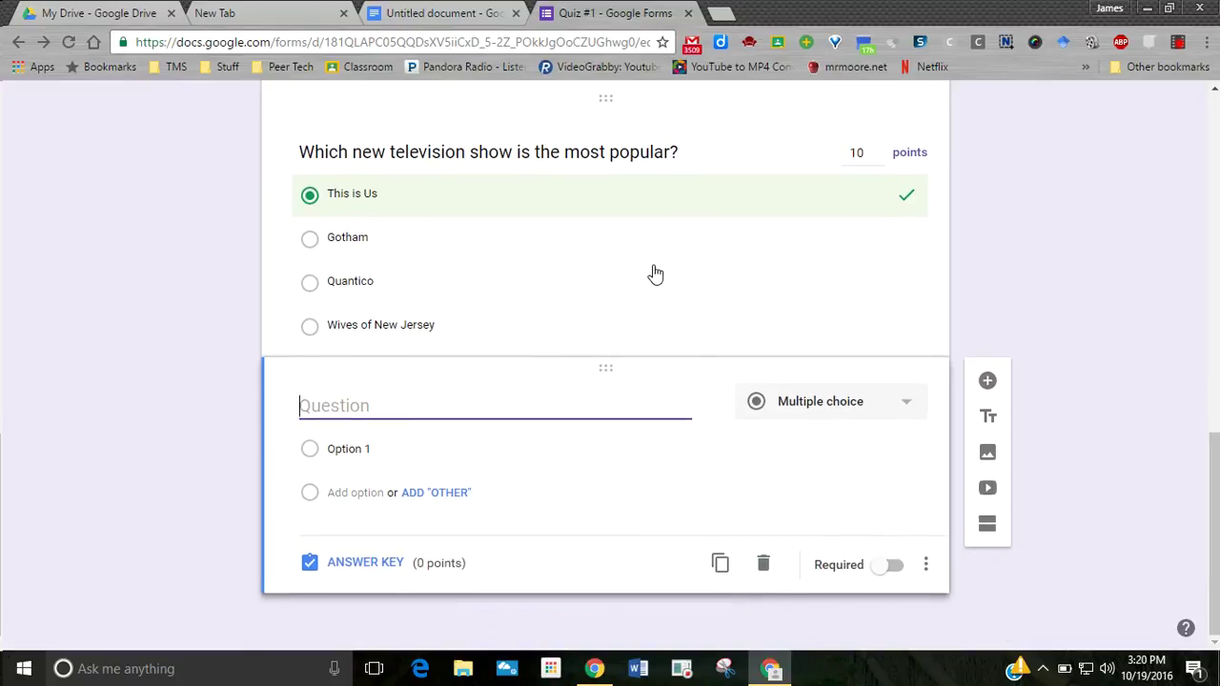
scroll(656, 275, up, 2)
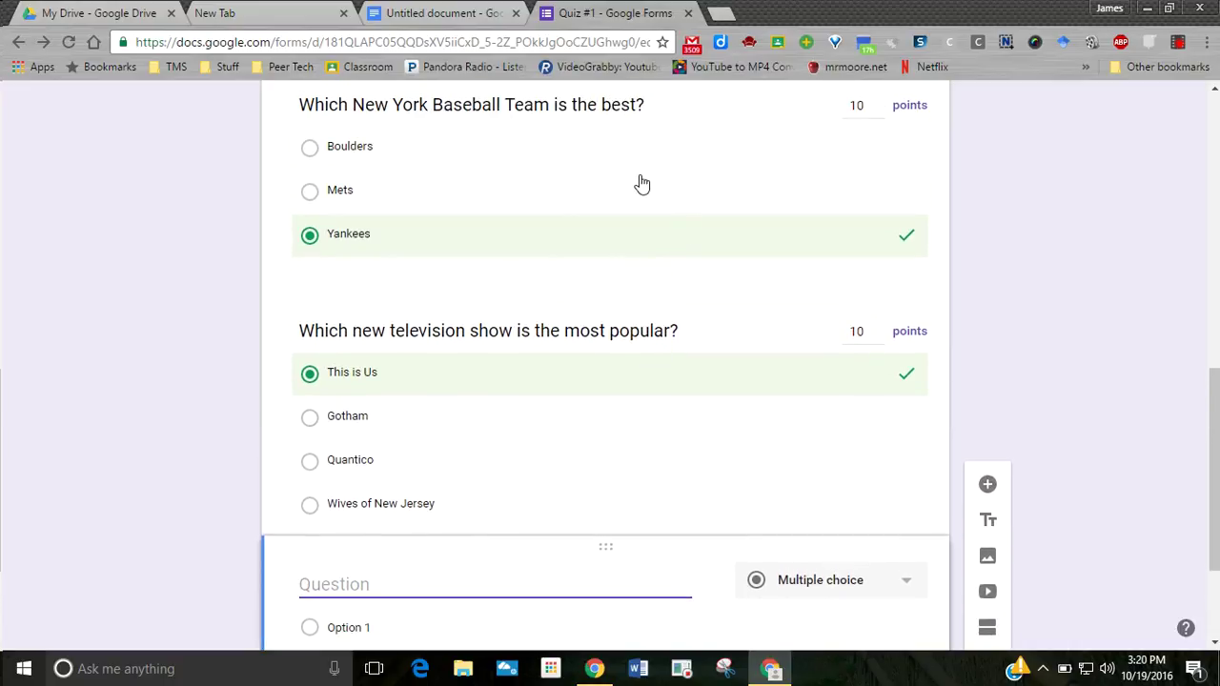
- Switch on Required for the New York baseball question and the television show question
click(654, 164)
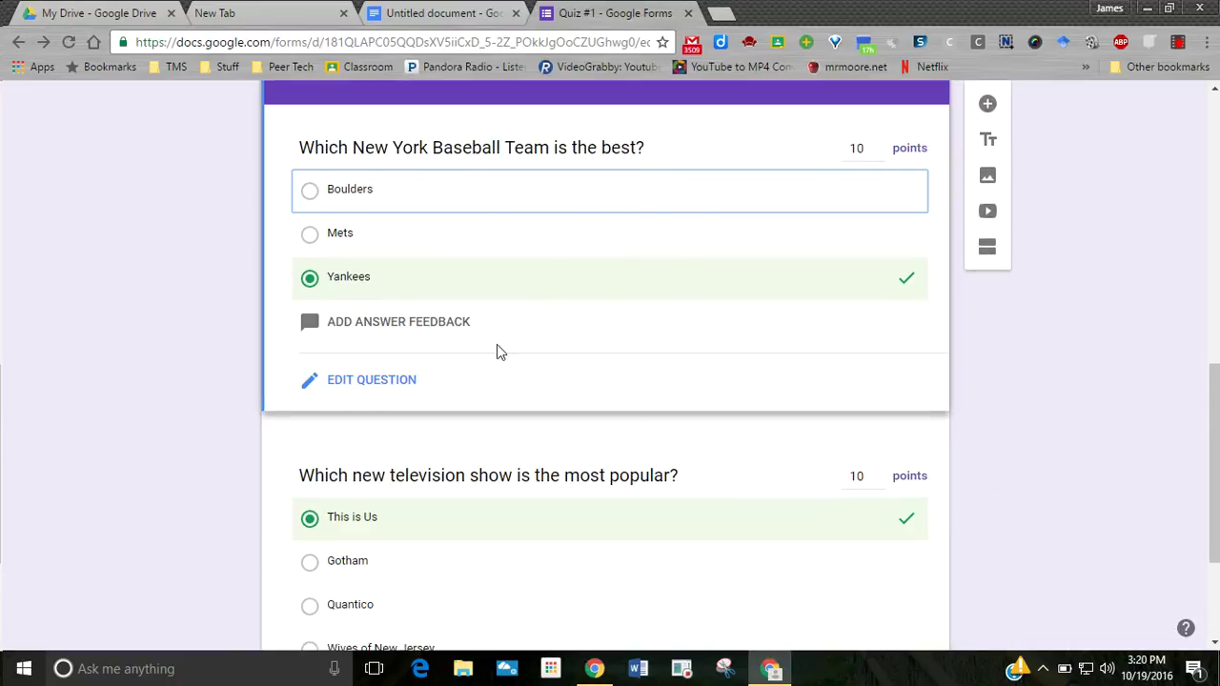
click(370, 381)
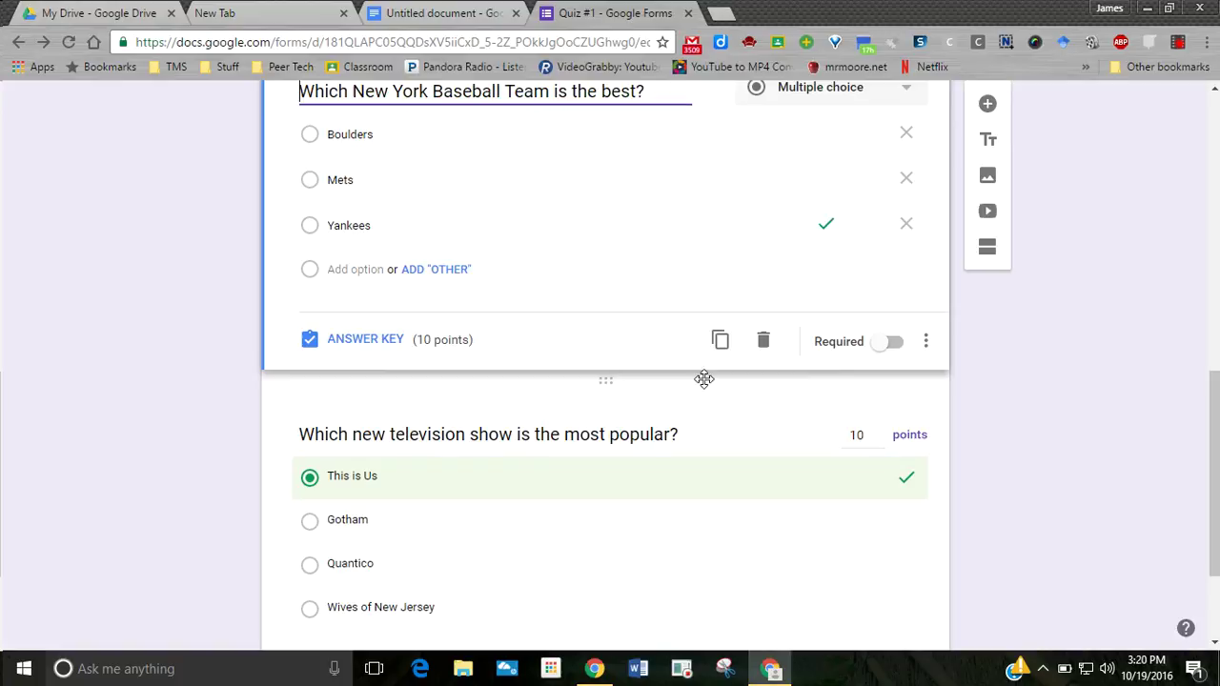
click(891, 342)
click(724, 341)
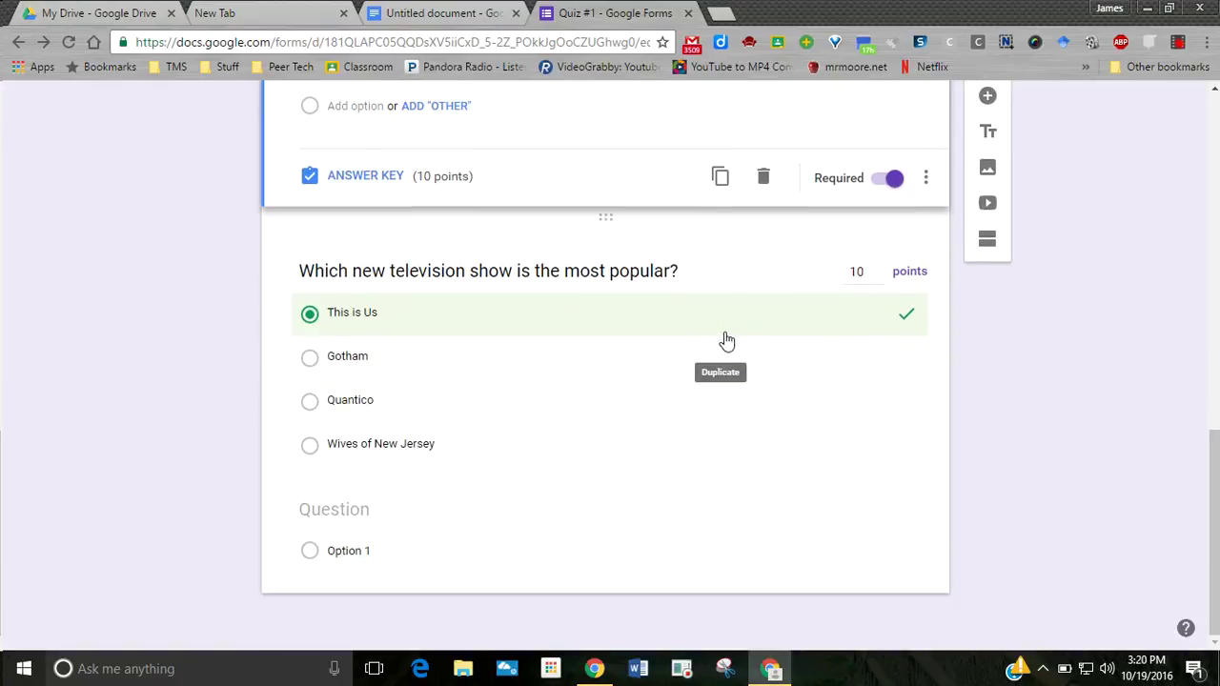
click(520, 520)
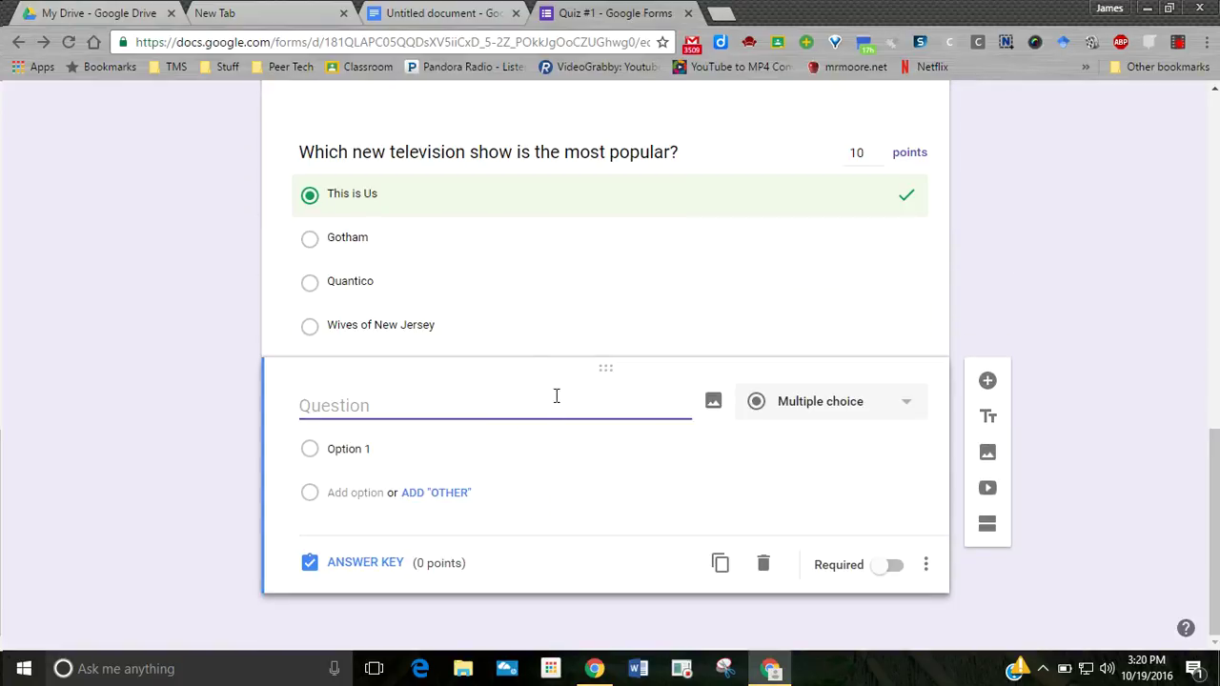
click(559, 289)
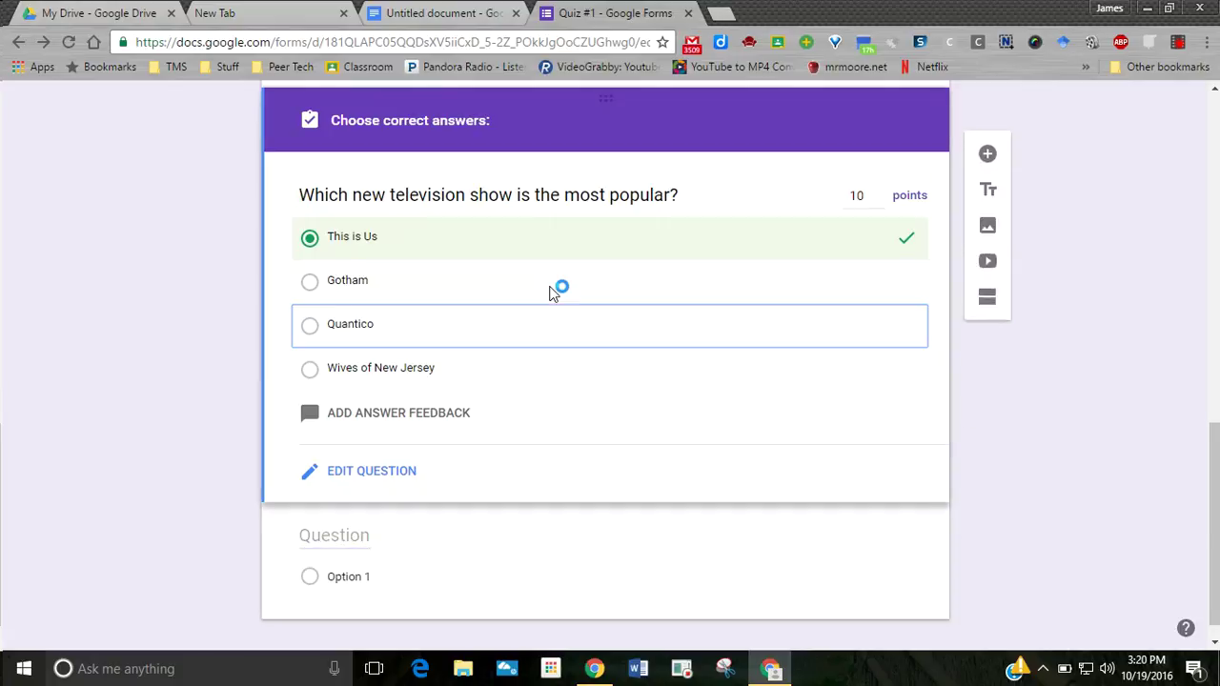
click(370, 472)
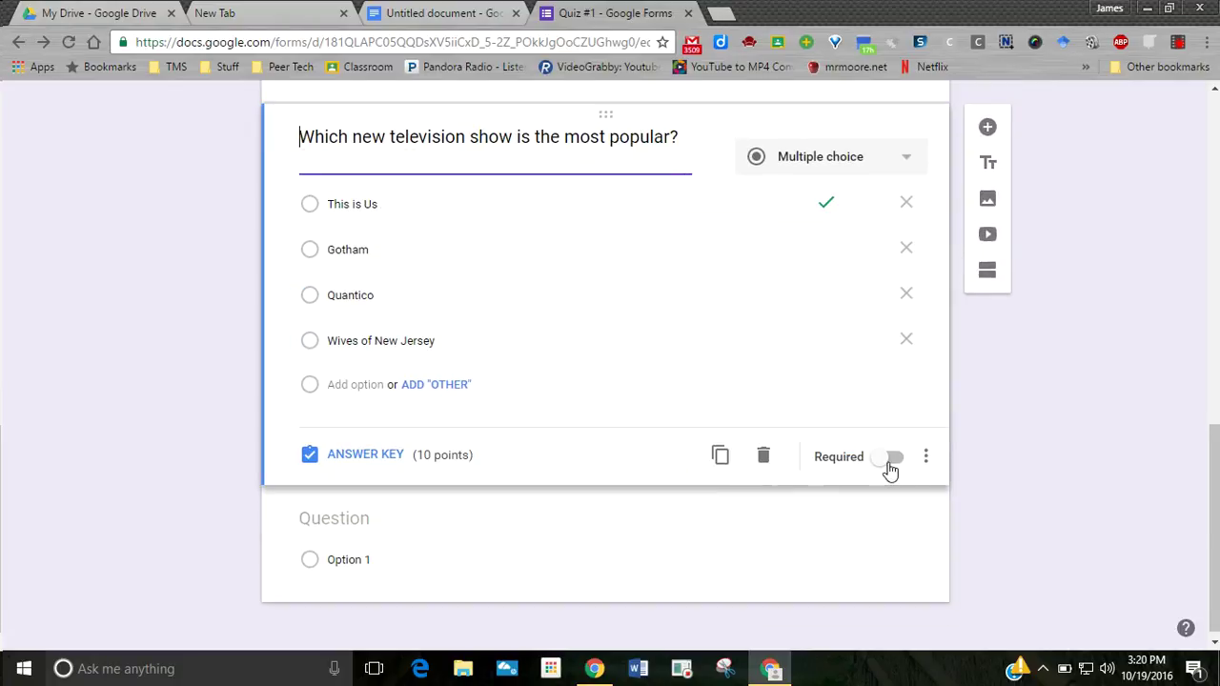
click(890, 459)
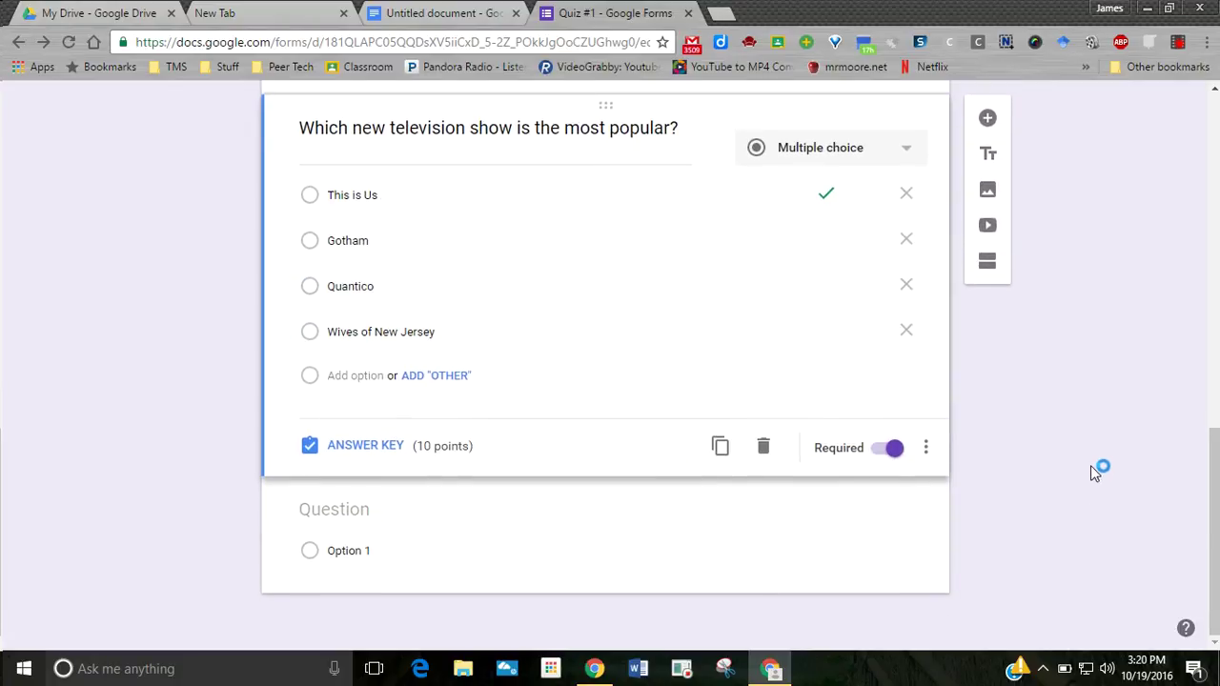
scroll(1028, 447, up, 10)
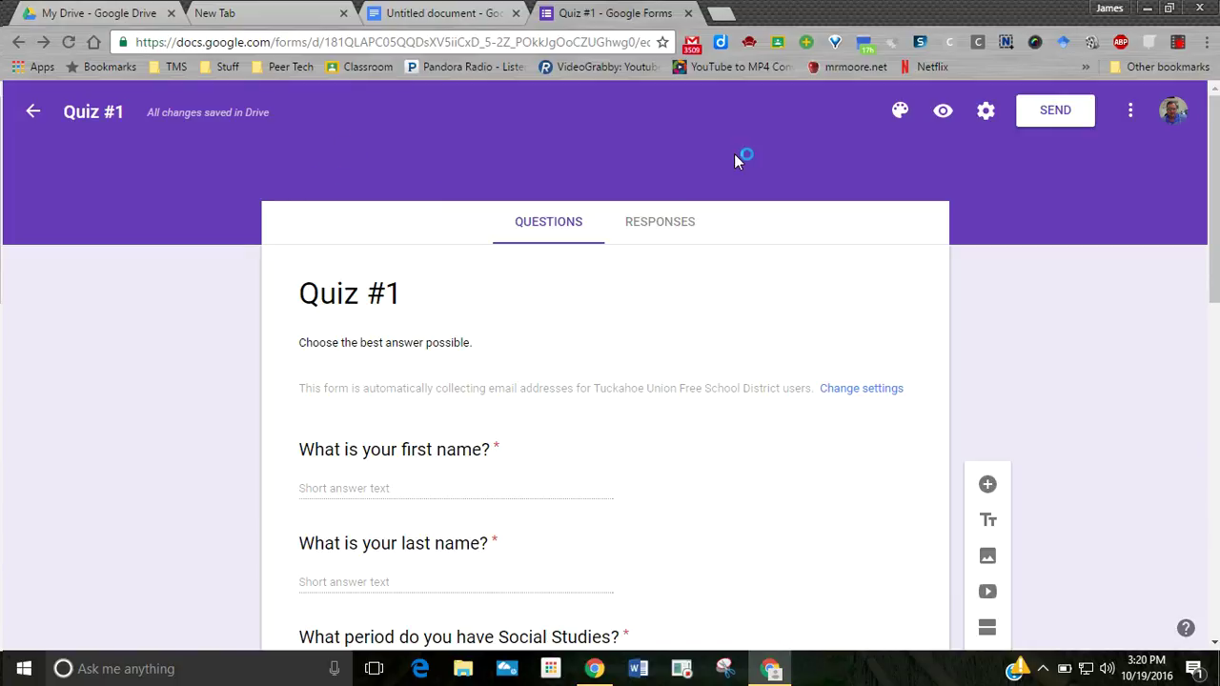
- Pick the orange swatch from the Quiz #1 theme colour palette
click(900, 113)
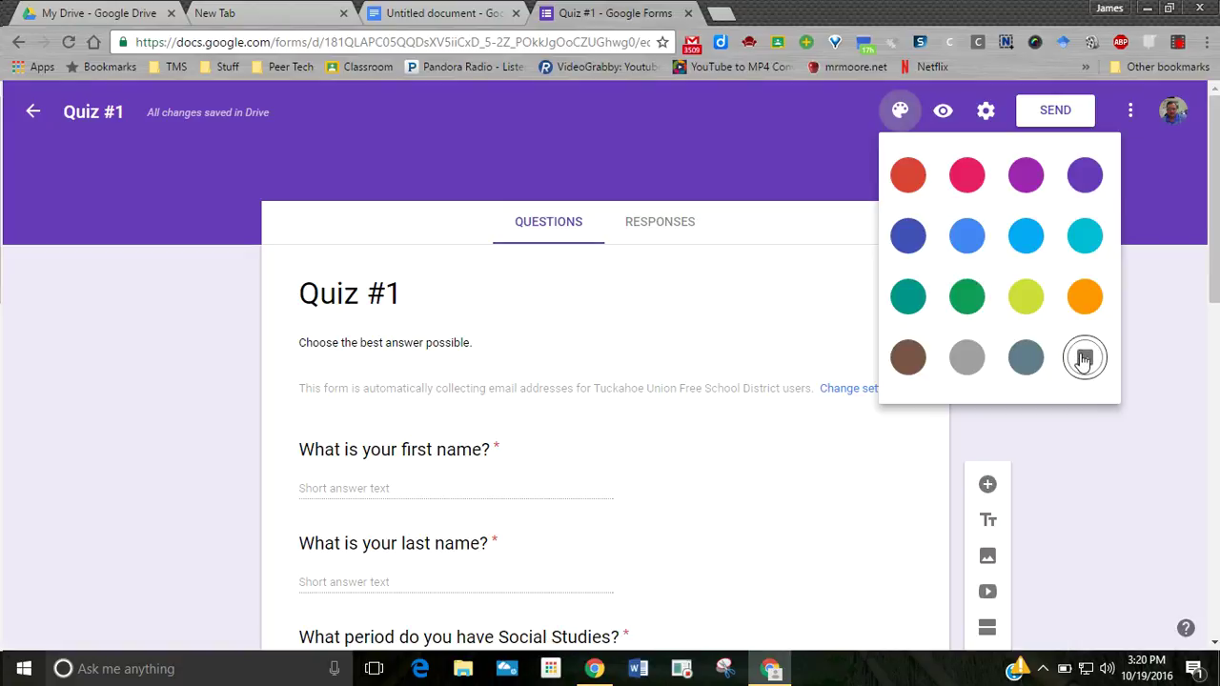
click(1083, 301)
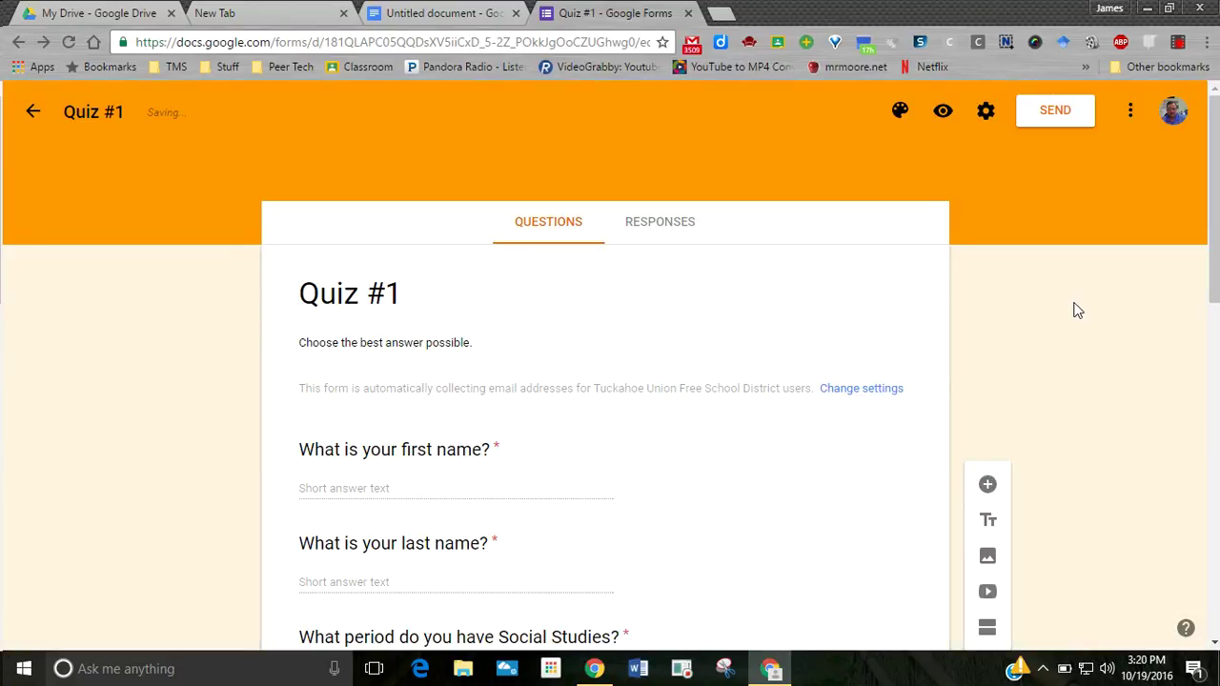
- In the quiz preview, answer Yankees, This is Us, and Period 2
click(942, 113)
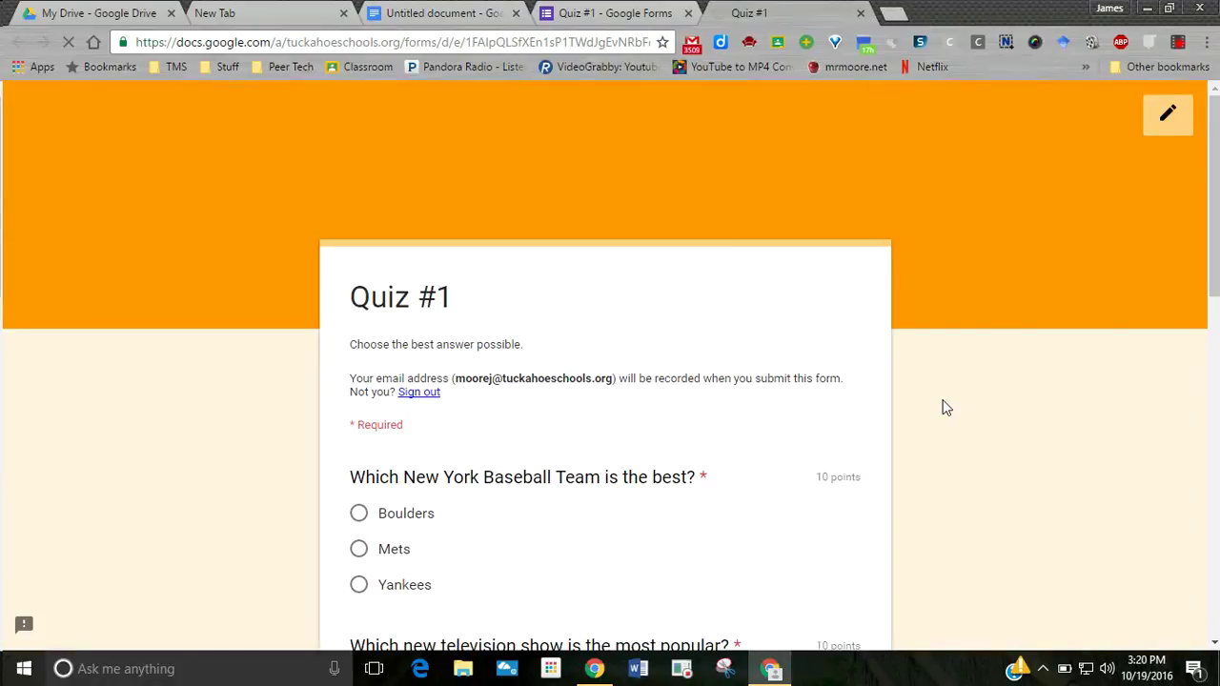
scroll(951, 403, down, 2)
scroll(950, 404, down, 4)
scroll(951, 403, up, 4)
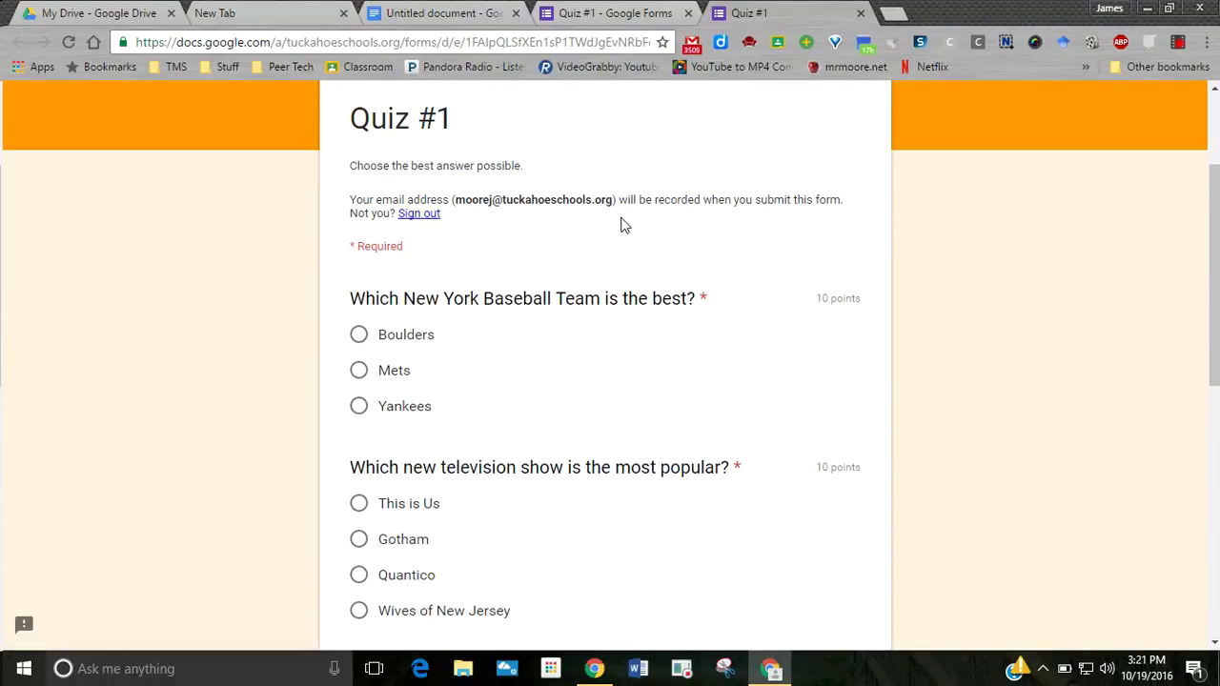
click(361, 408)
scroll(563, 427, down, 1)
scroll(572, 420, down, 3)
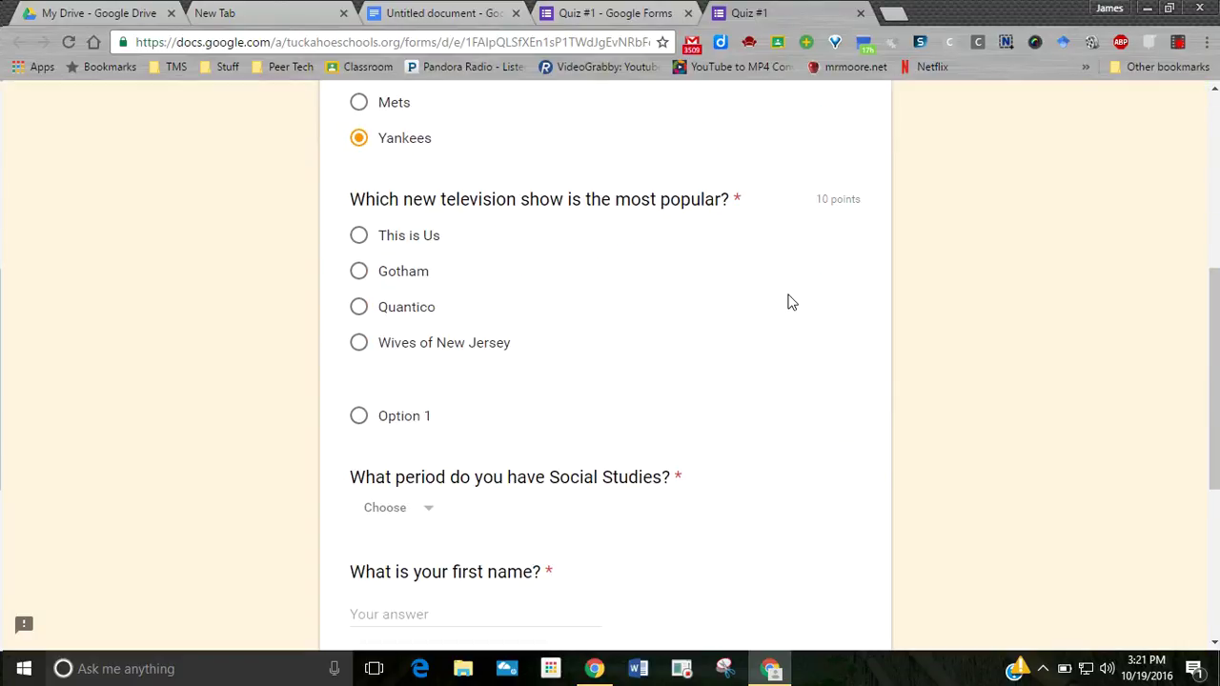
click(359, 236)
scroll(811, 332, down, 3)
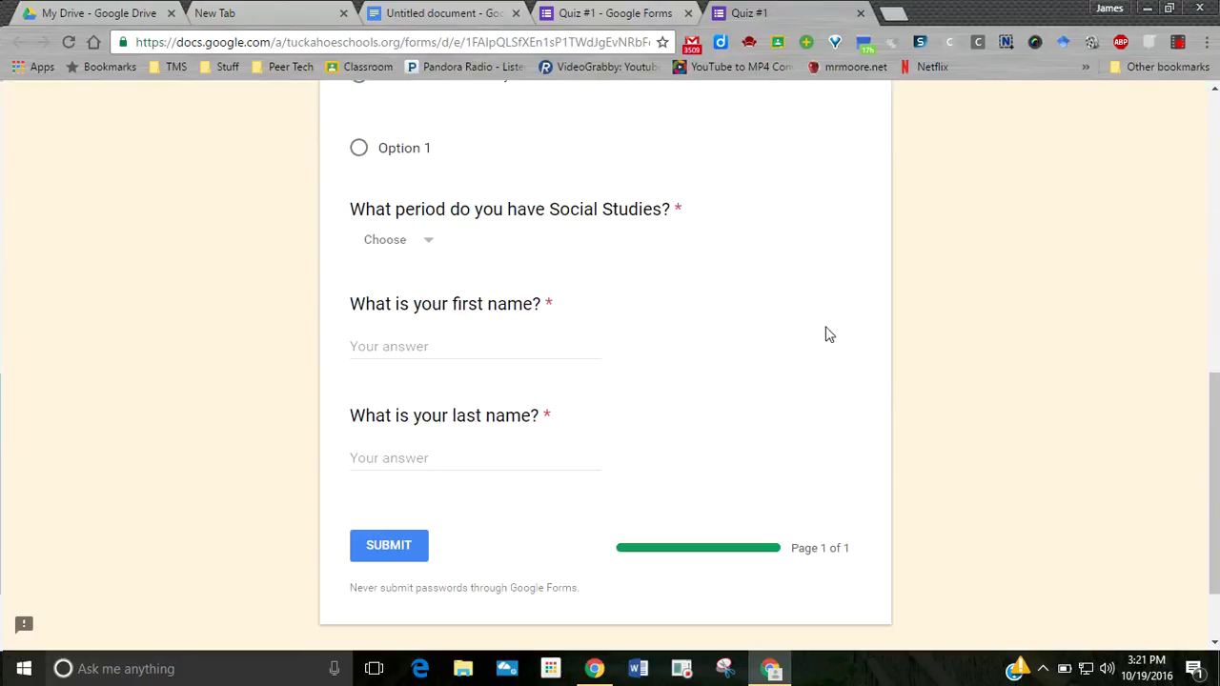
click(419, 241)
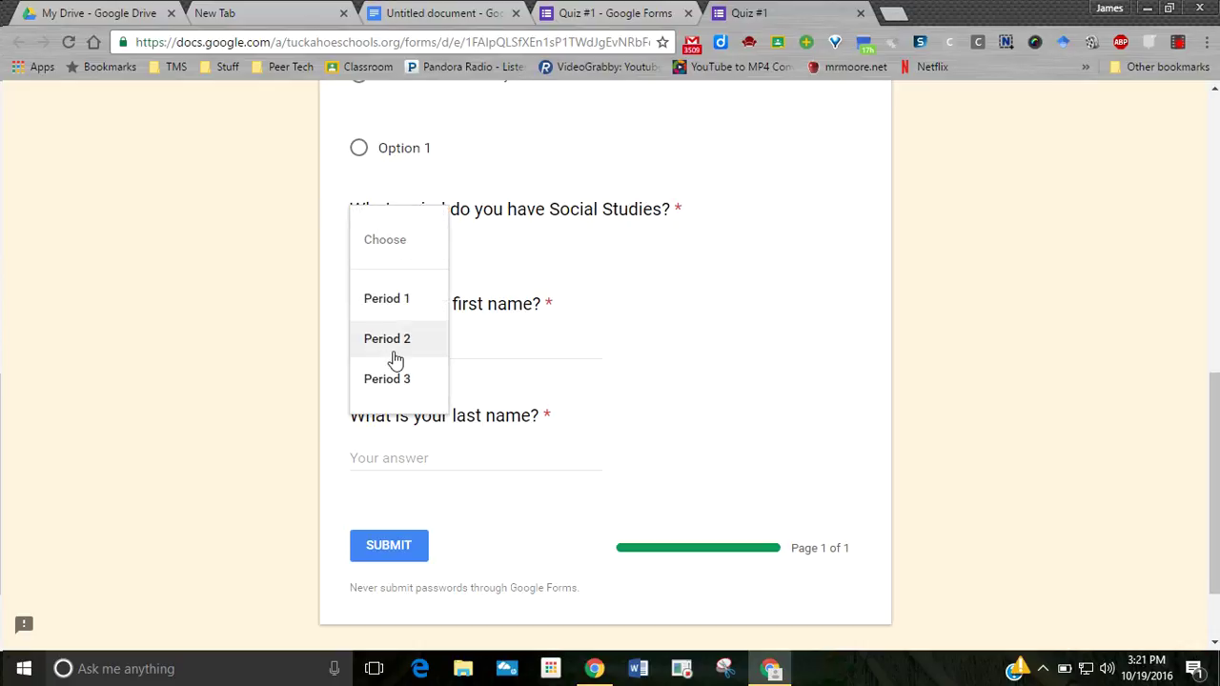
click(391, 341)
- Enter the respondent's first and last name and submit the response
click(377, 346)
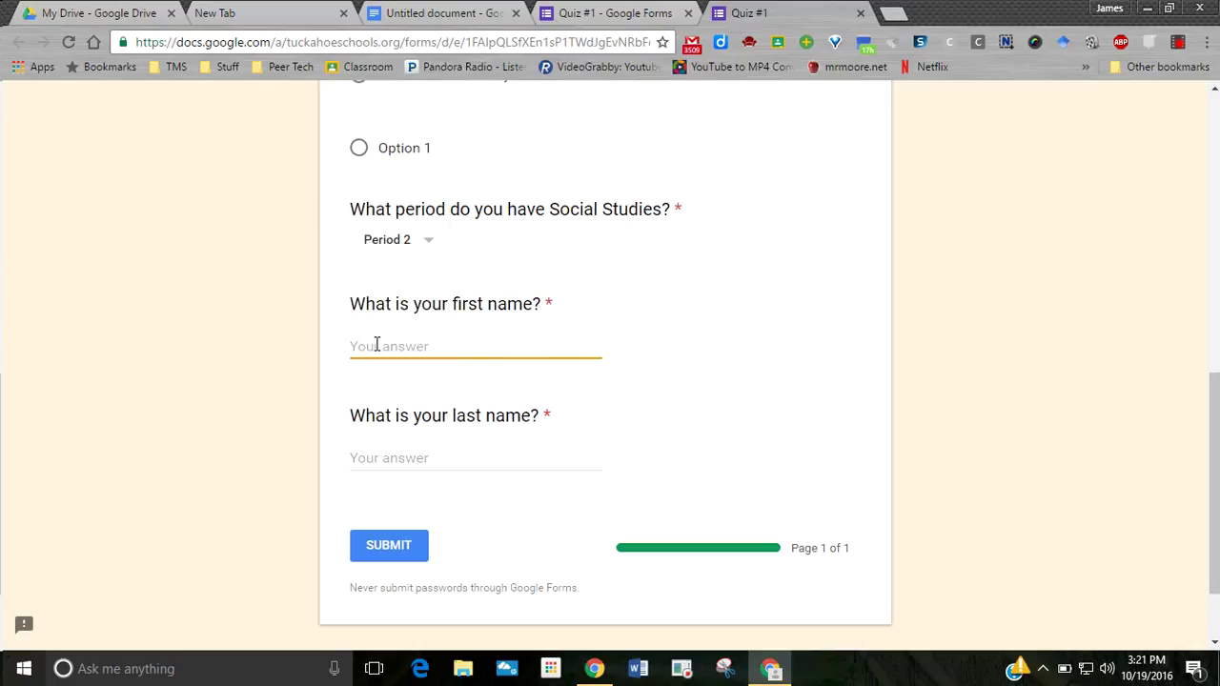
key(Tab)
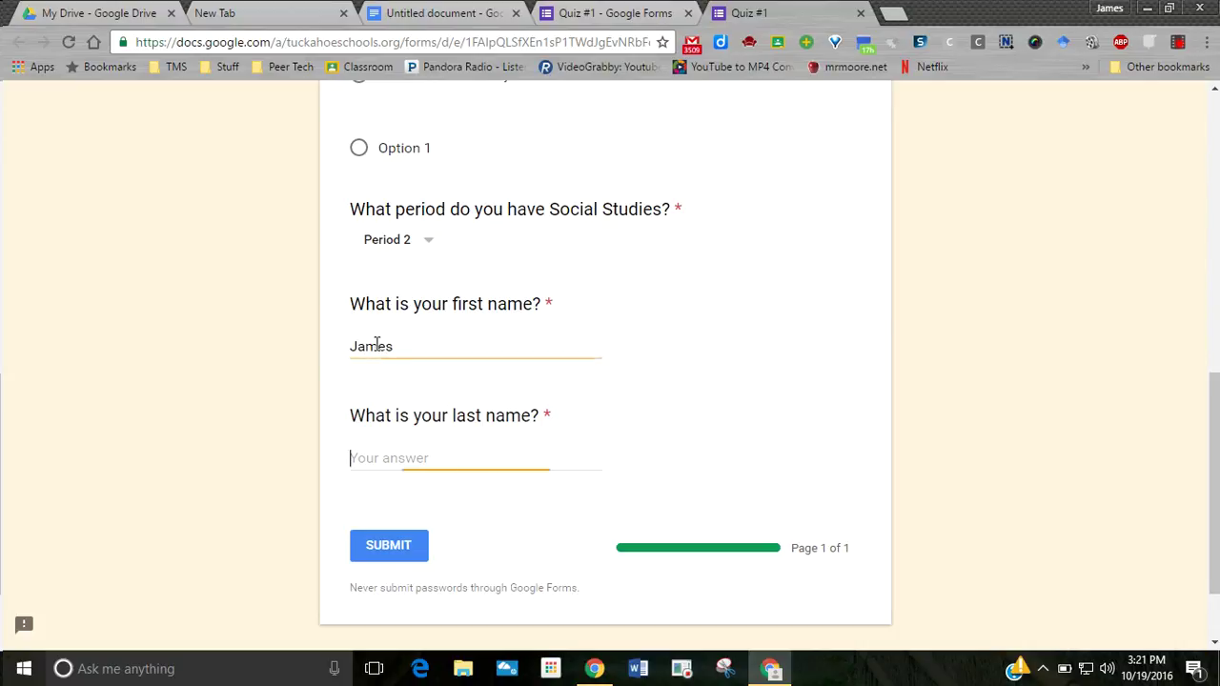
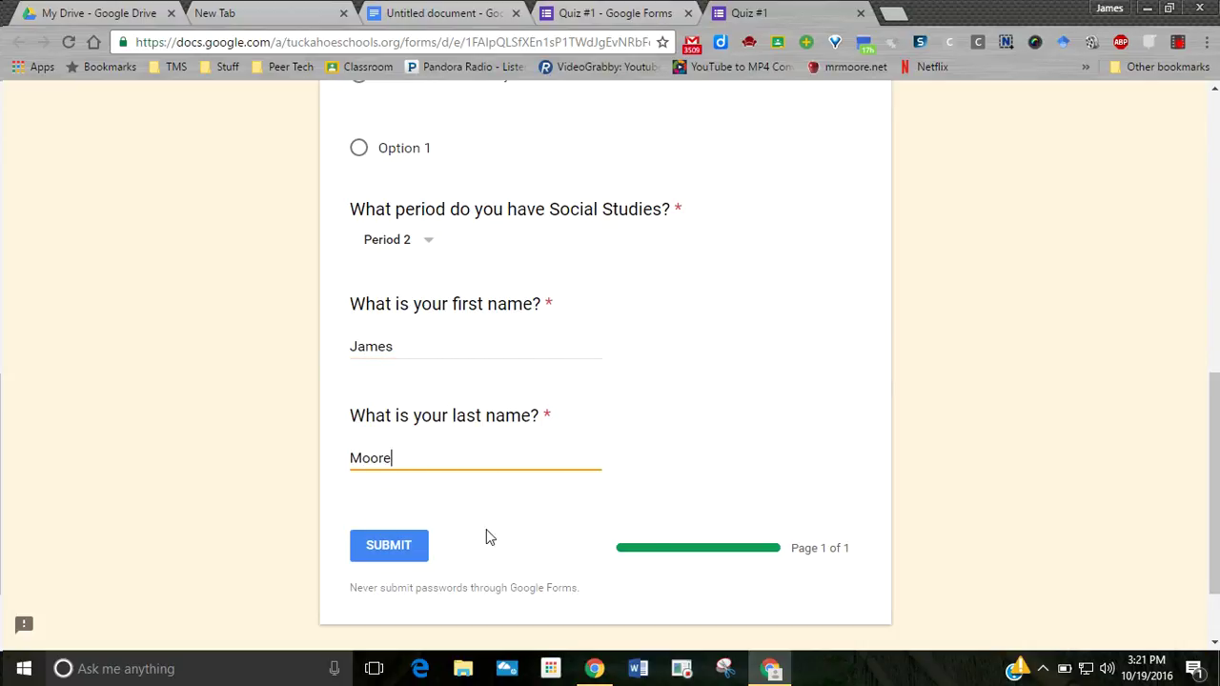
click(394, 549)
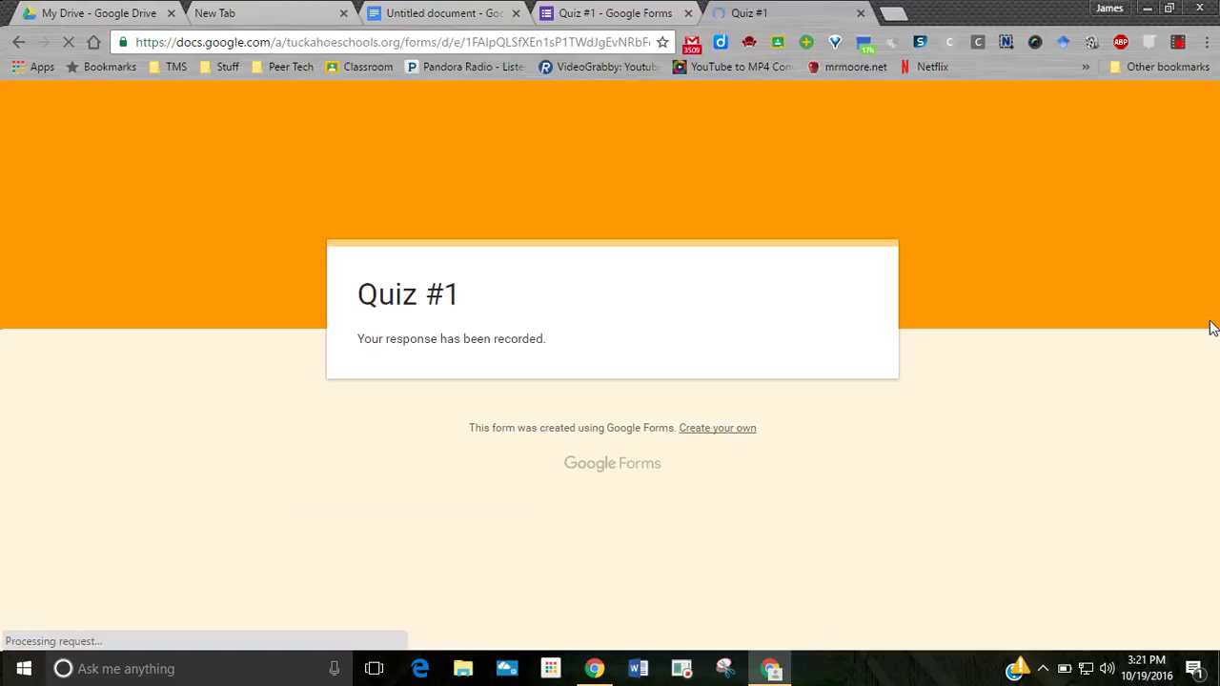
- Review the single response in the Individual responses view, scored 20 / 20
click(561, 8)
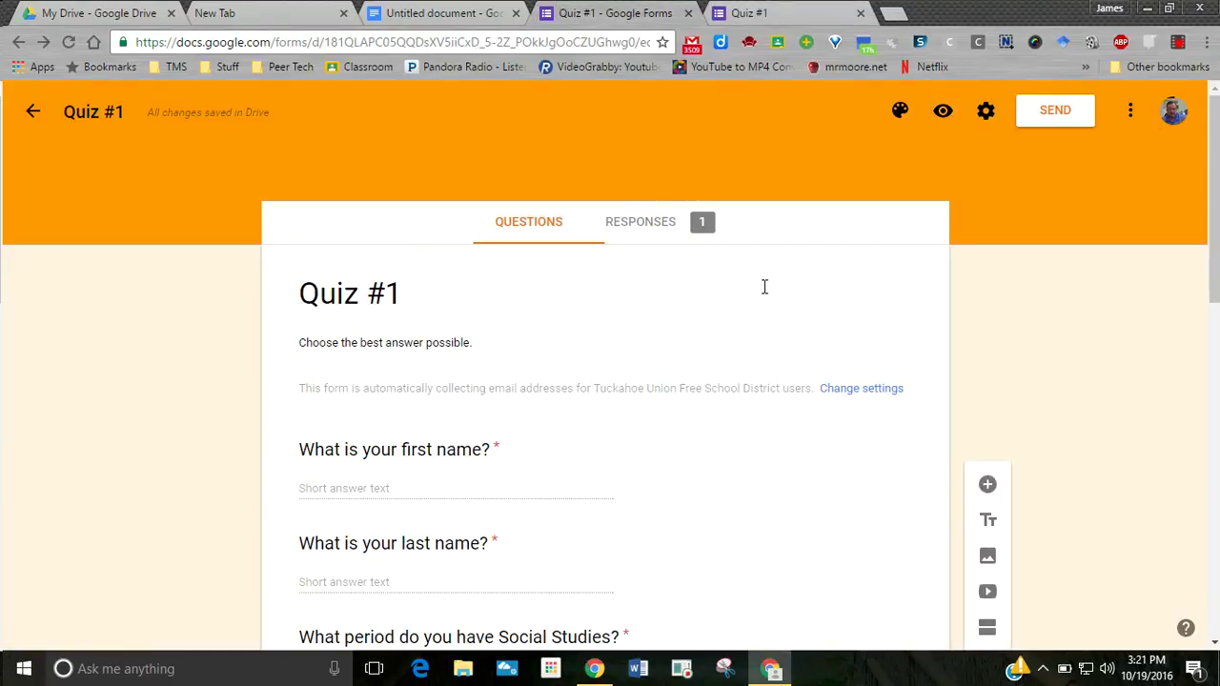
click(642, 229)
scroll(1095, 400, down, 2)
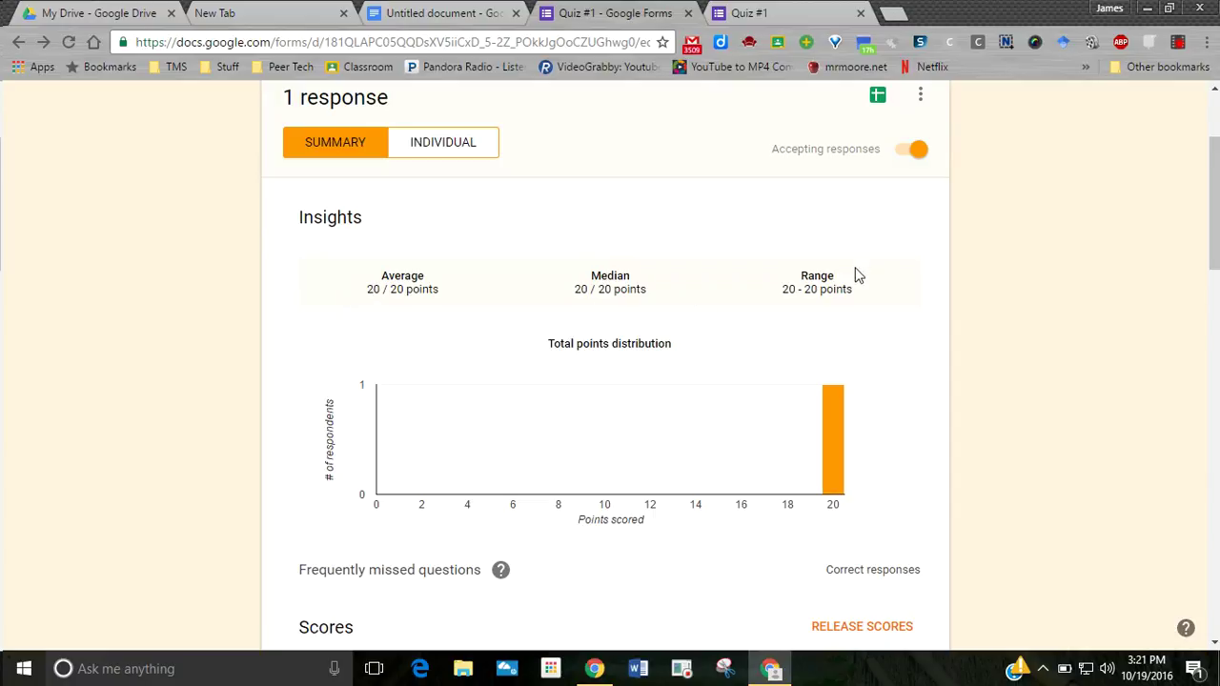
scroll(867, 271, down, 1)
scroll(575, 204, up, 2)
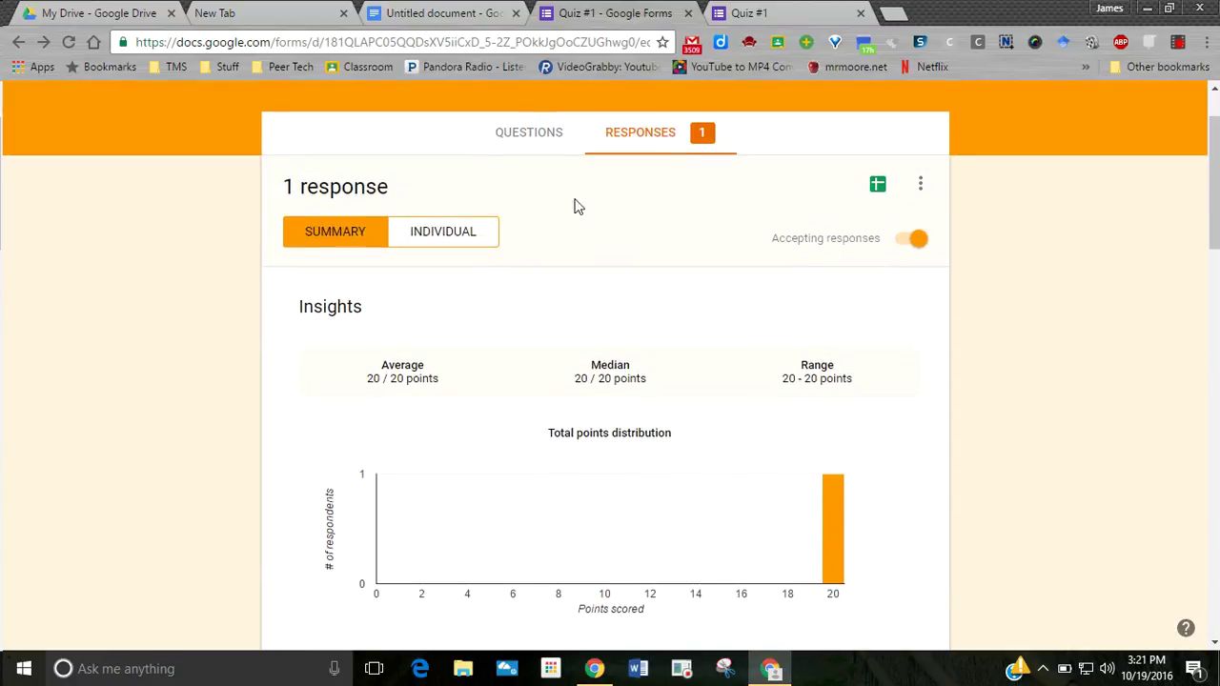
click(419, 238)
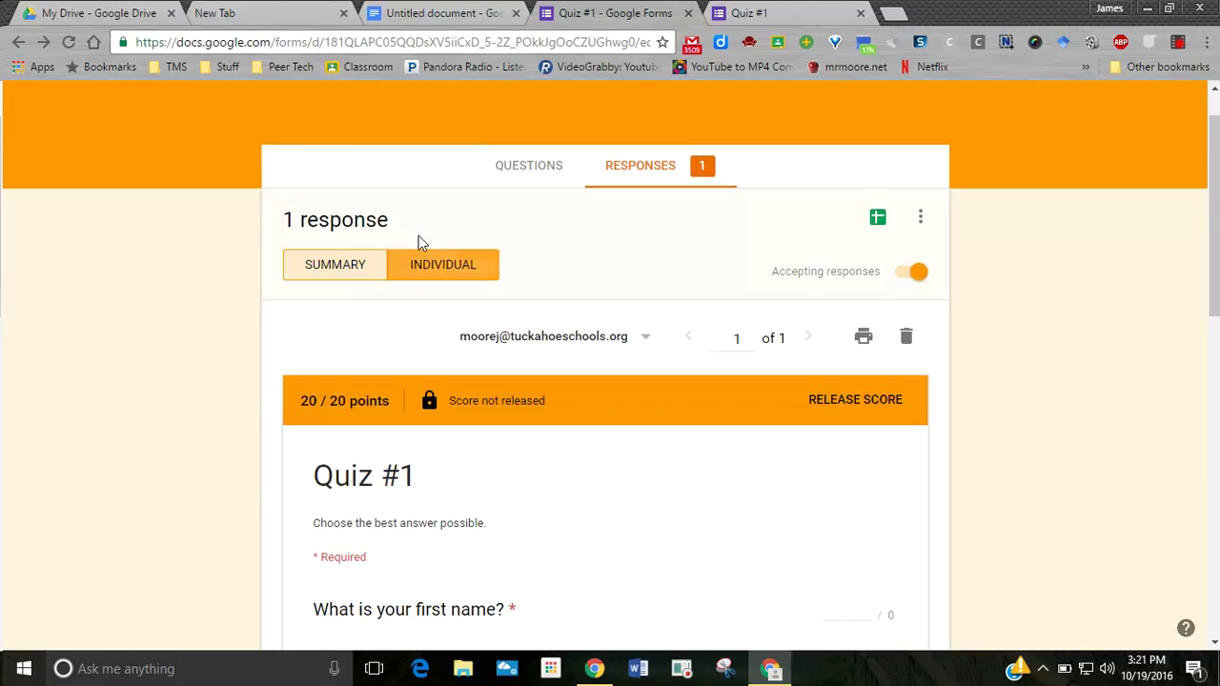
scroll(1190, 496, down, 4)
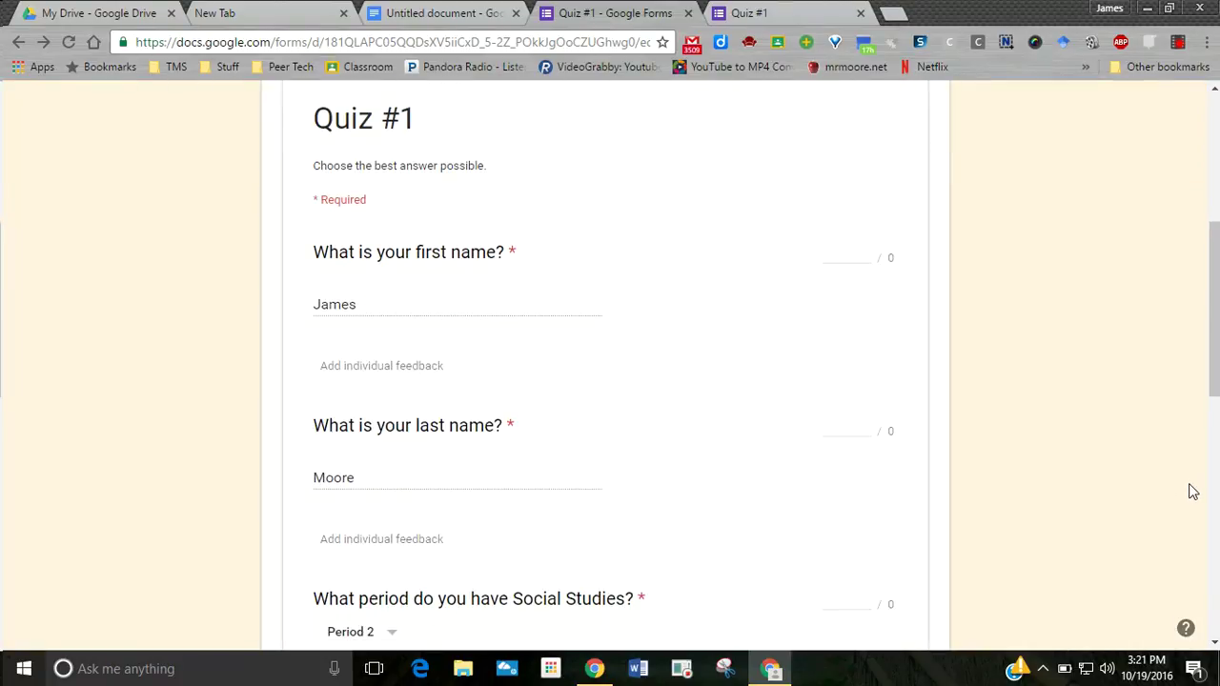
scroll(1190, 496, down, 4)
scroll(1190, 495, down, 2)
scroll(1190, 495, up, 10)
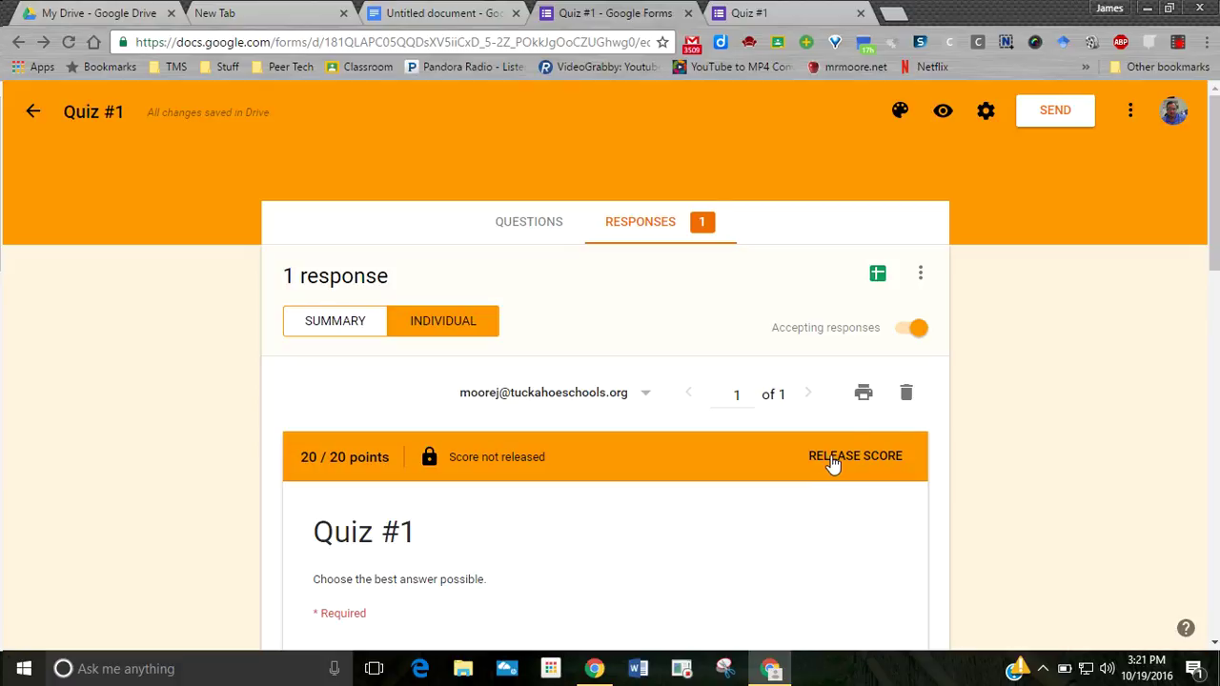
- Release the 20 / 20 score and email the respondent their result
click(833, 462)
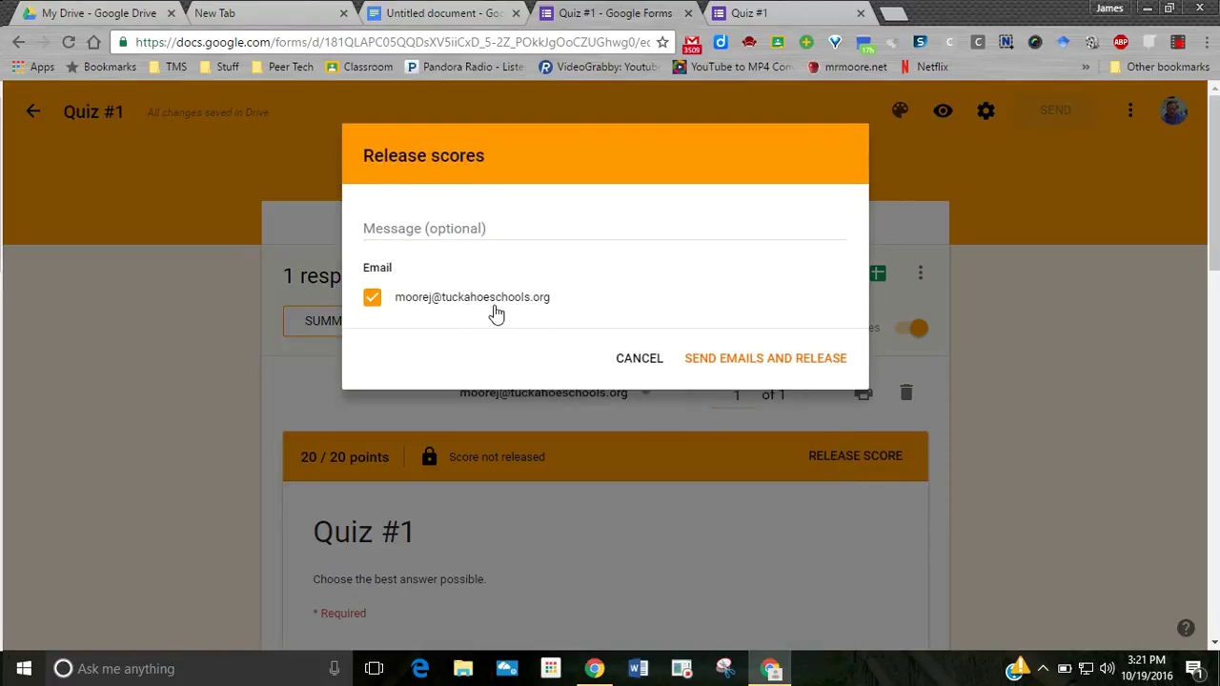
click(728, 362)
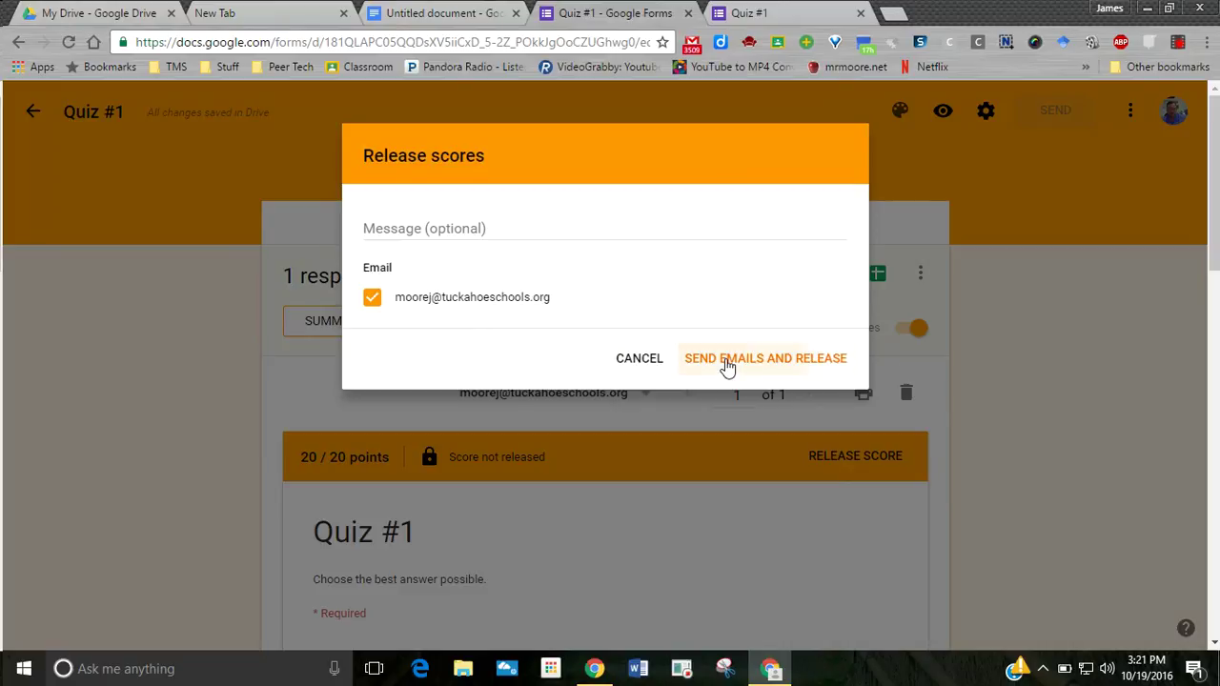